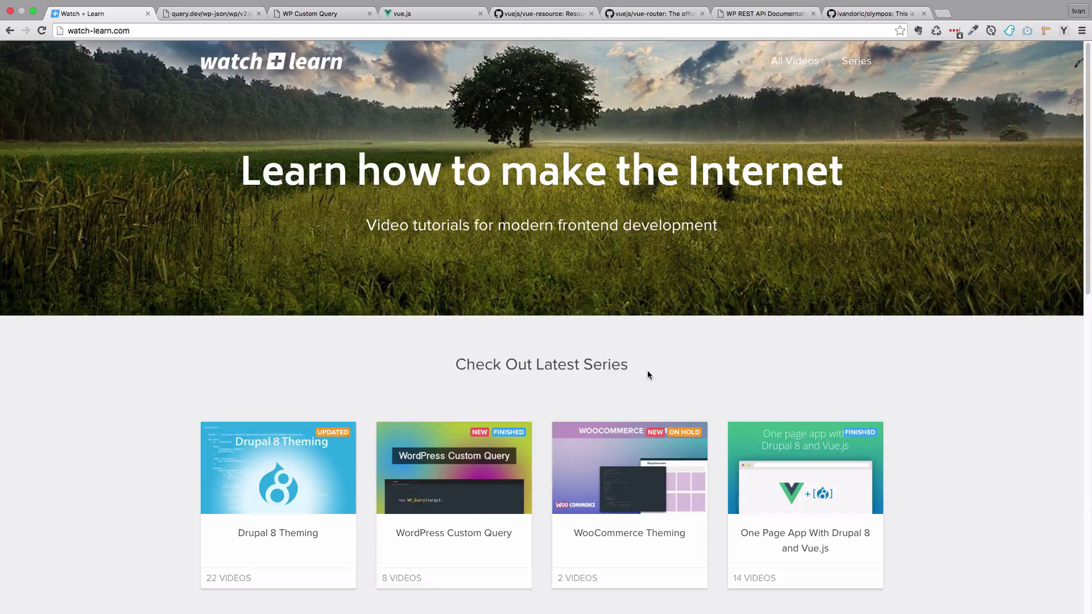
- Switch to the WP Custom Query site and open its post filter panel
left_click(320, 14)
scroll(631, 242, "down", 10)
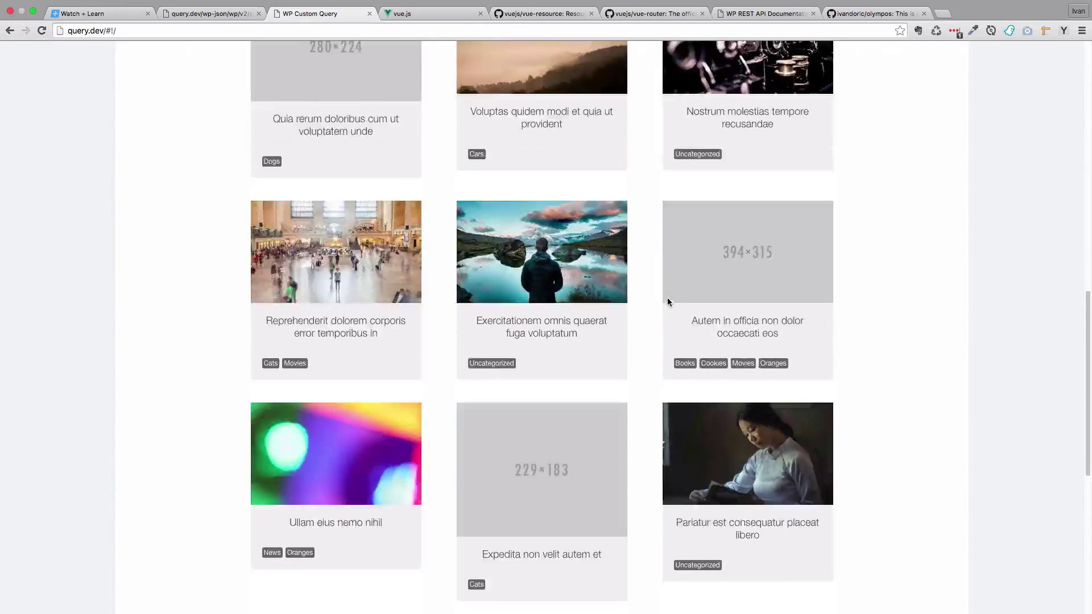
scroll(669, 302, "up", 10)
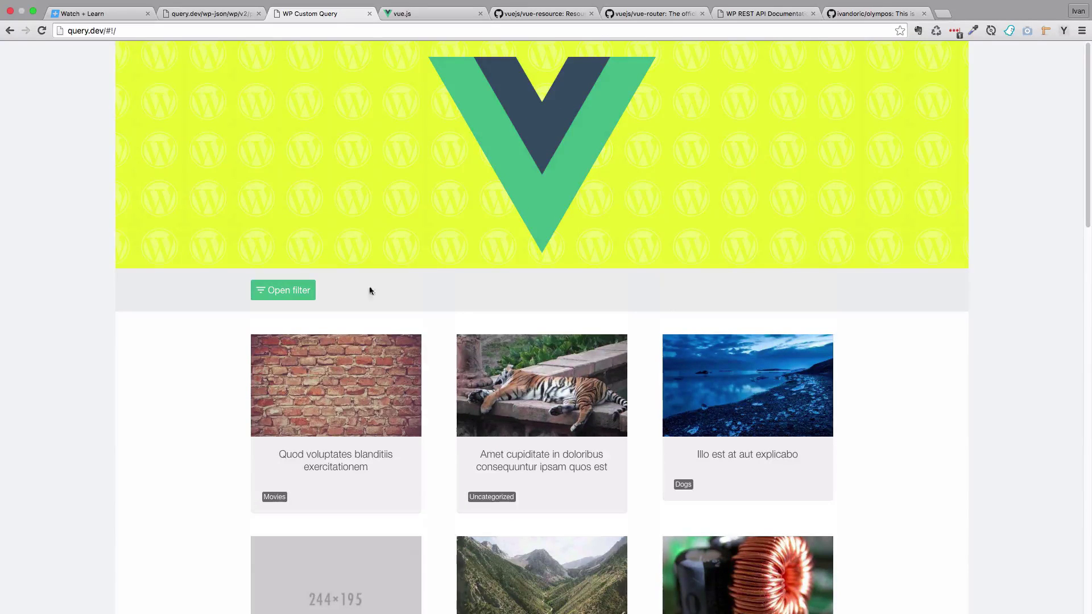
left_click(273, 293)
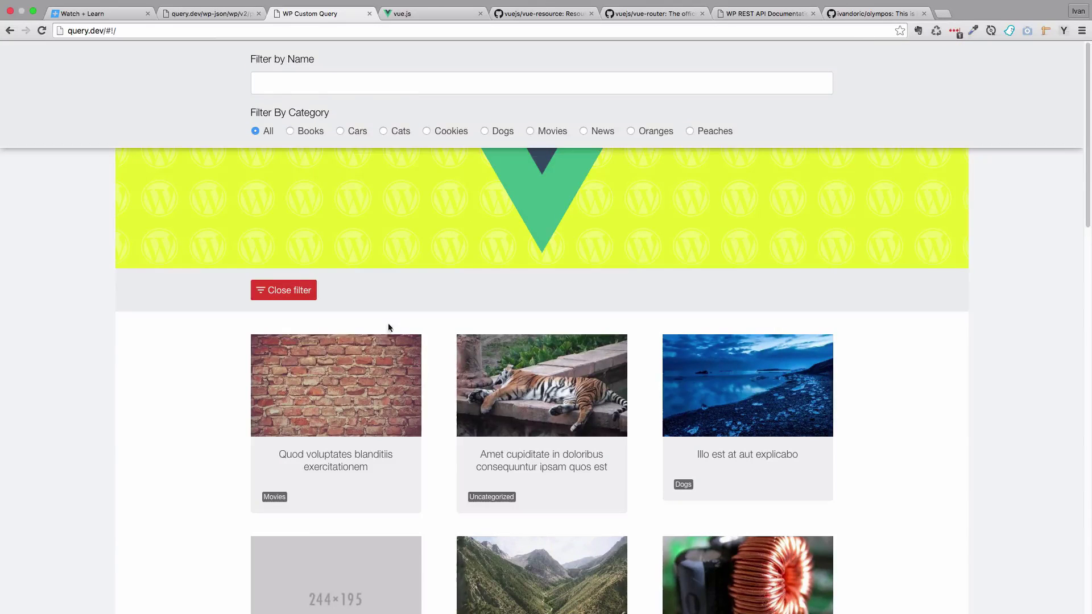
- Filter the grid by Books, Cars, Cats, Cookies and Dogs in turn, then return to All
left_click(290, 131)
left_click(345, 131)
left_click(388, 131)
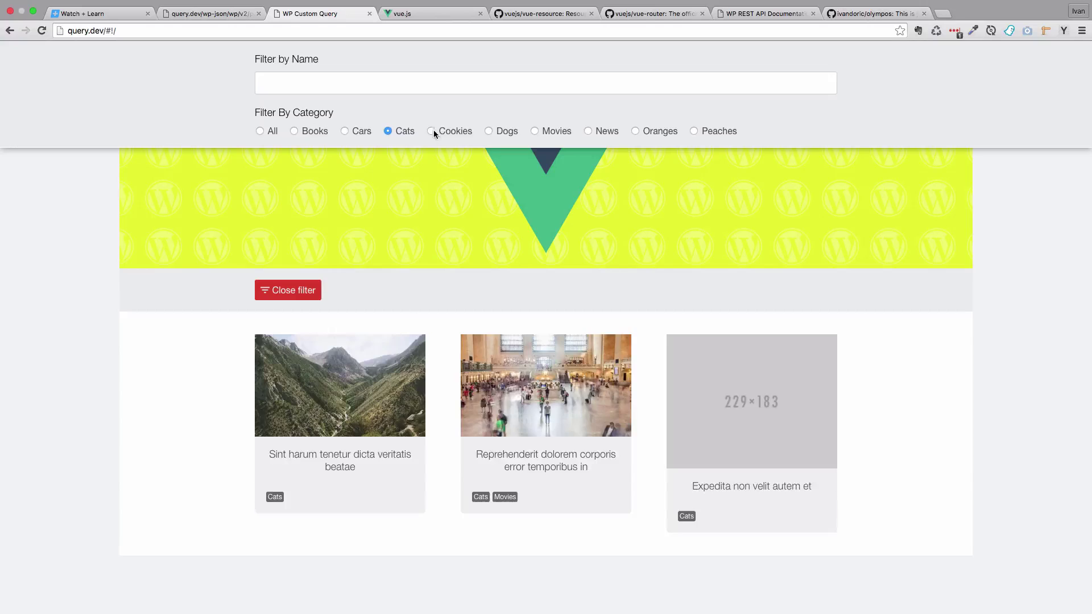
left_click(431, 131)
left_click(484, 132)
left_click(255, 131)
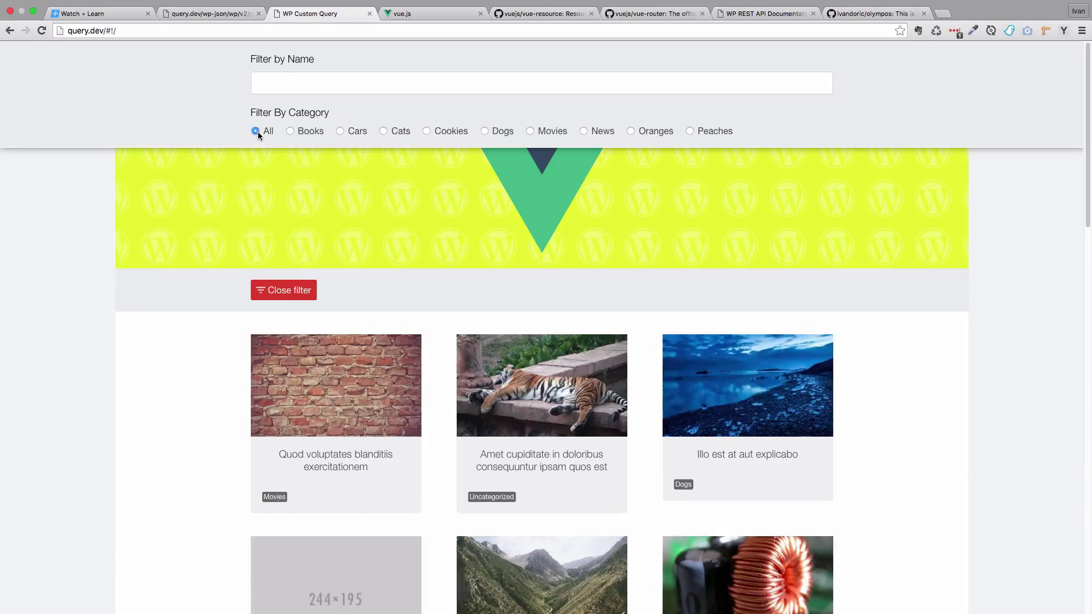
- Try 'ame' in the name filter, clear it, and close the filter panel
left_click(302, 81)
type("ame")
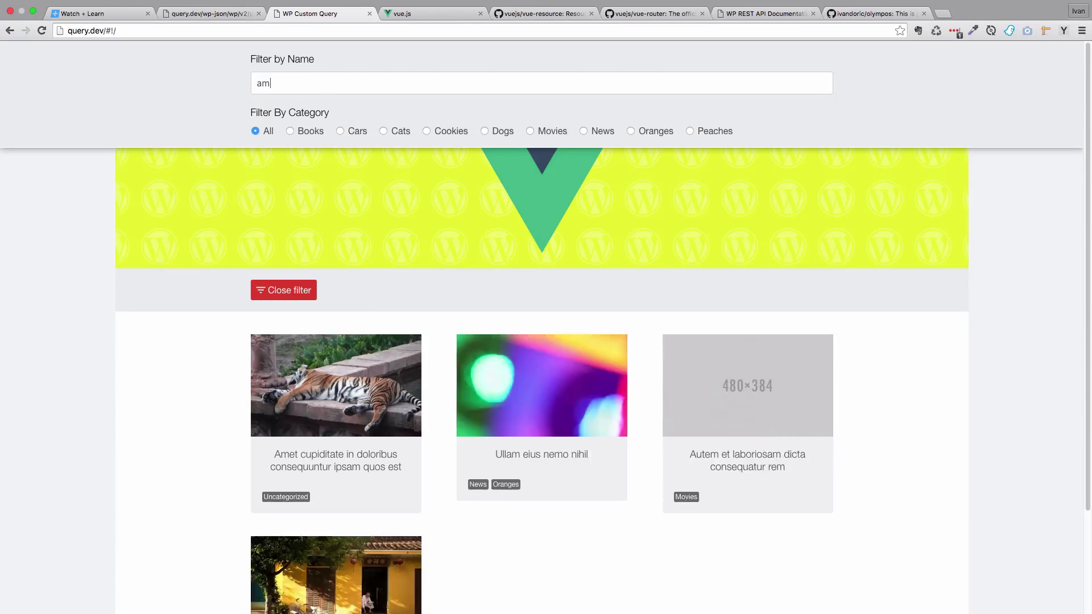
key("BackSpace")
key("BackSpace")
key("BackSpace")
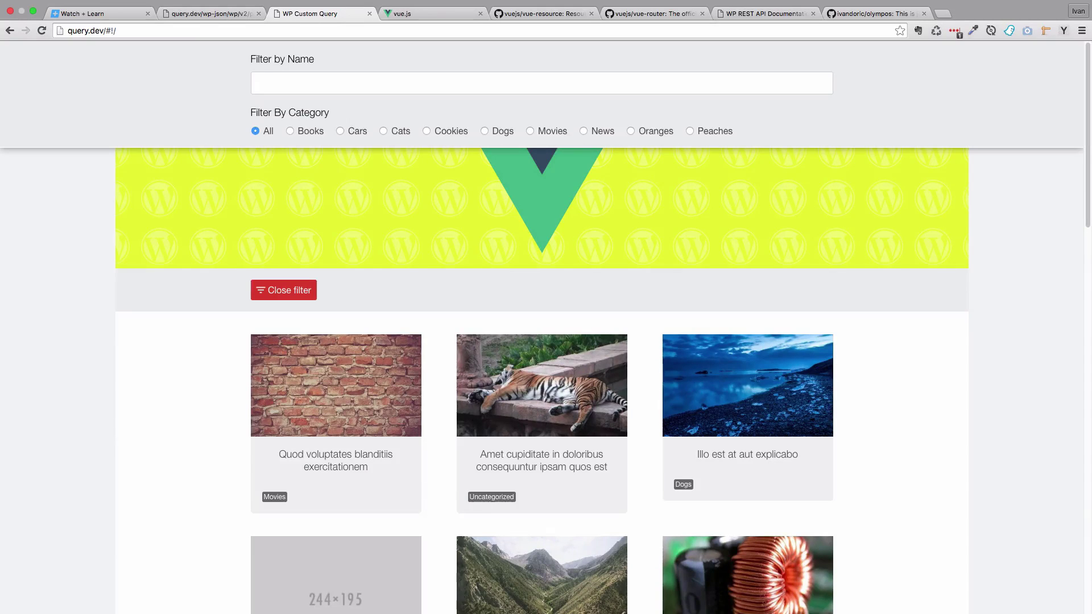
left_click(285, 290)
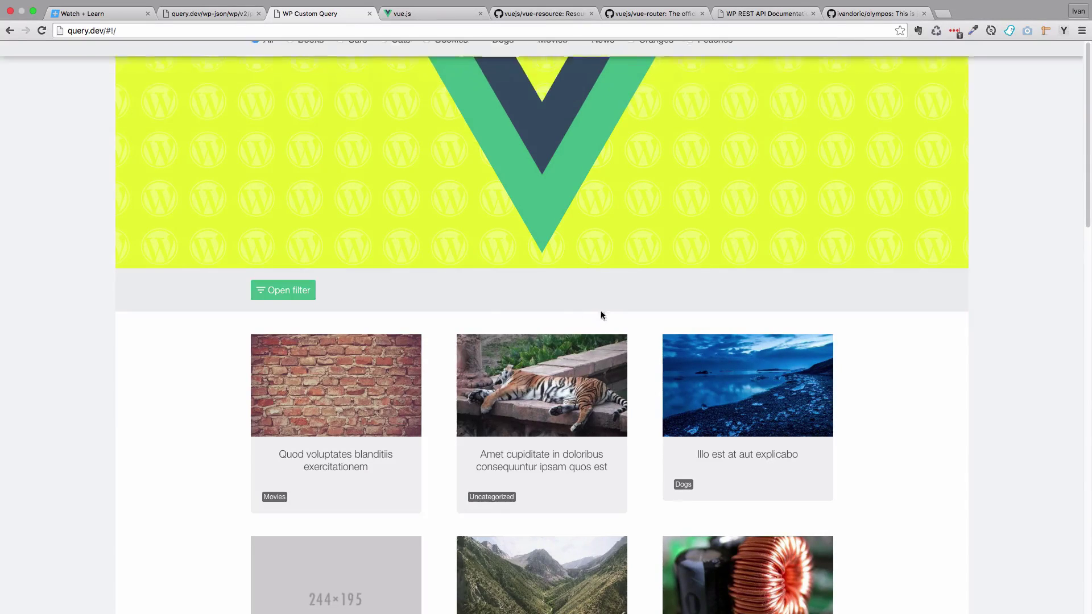
scroll(584, 275, "down", 5)
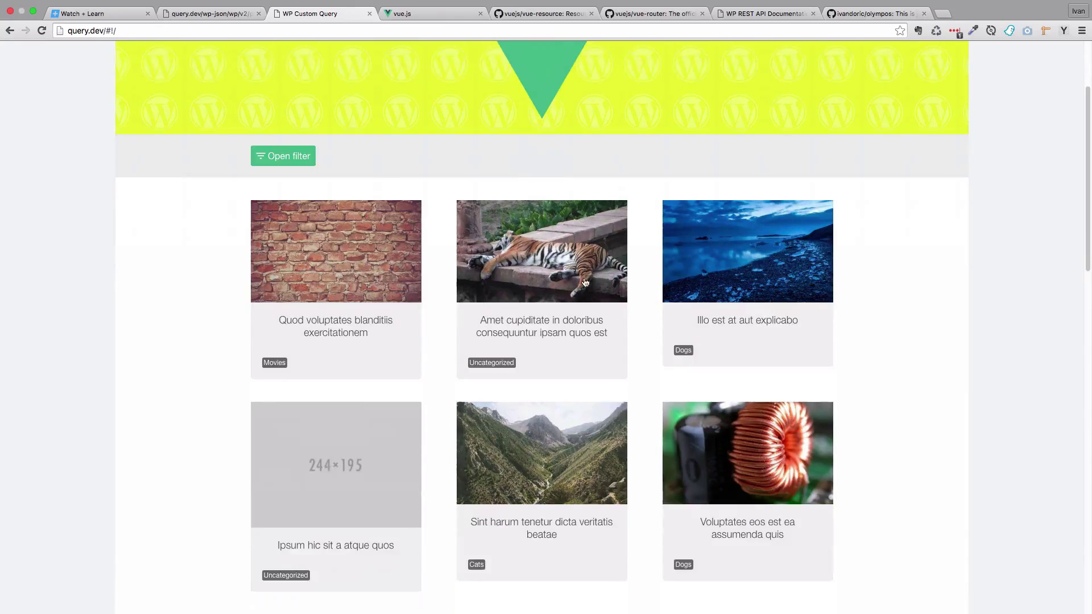
left_click(333, 257)
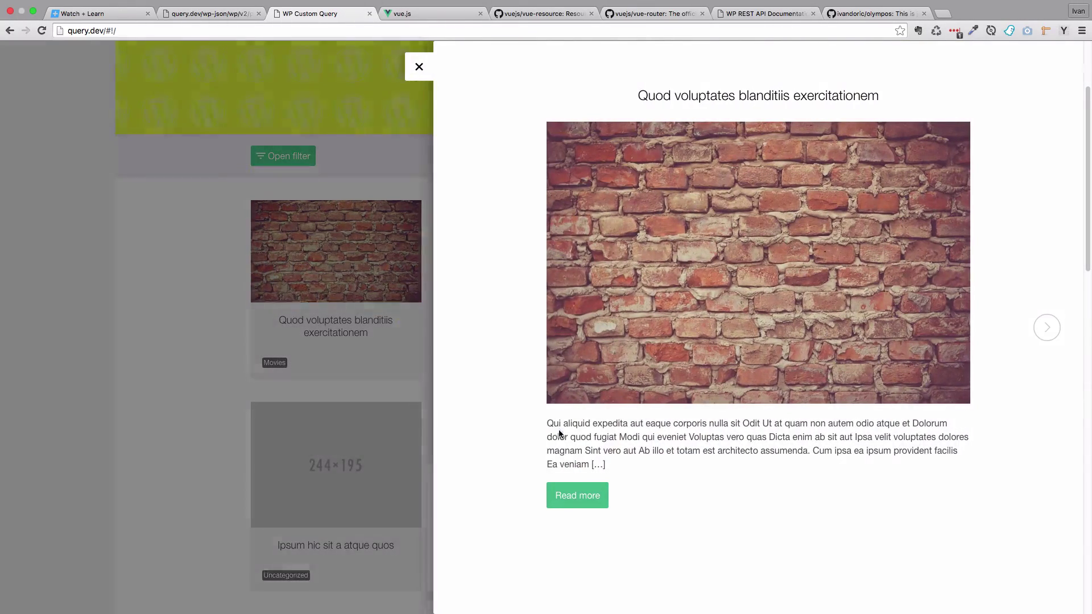
left_click(1049, 335)
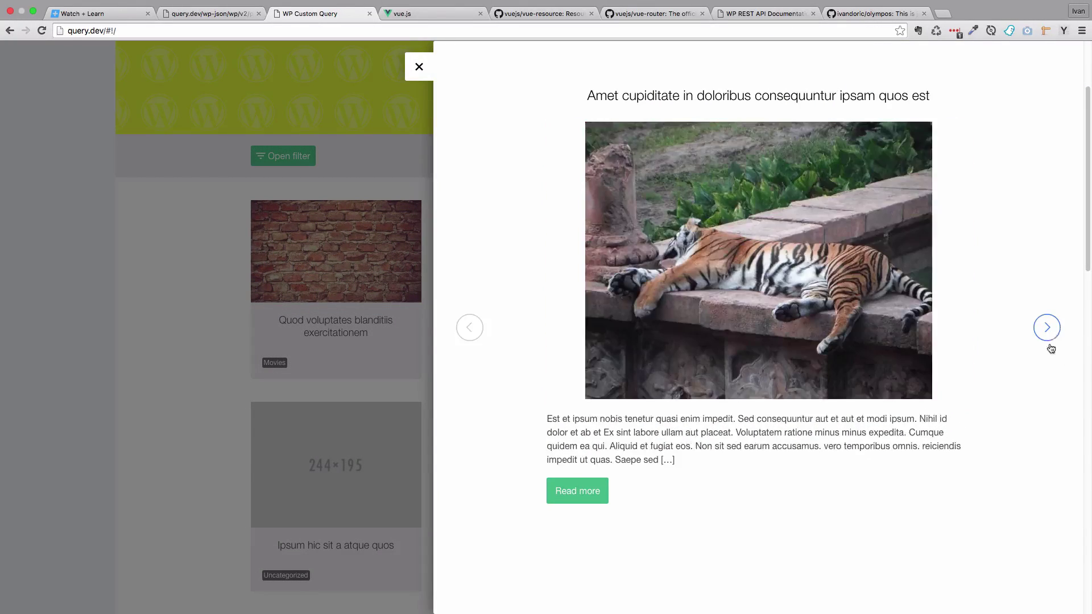
left_click(1049, 333)
left_click(1049, 334)
left_click(470, 330)
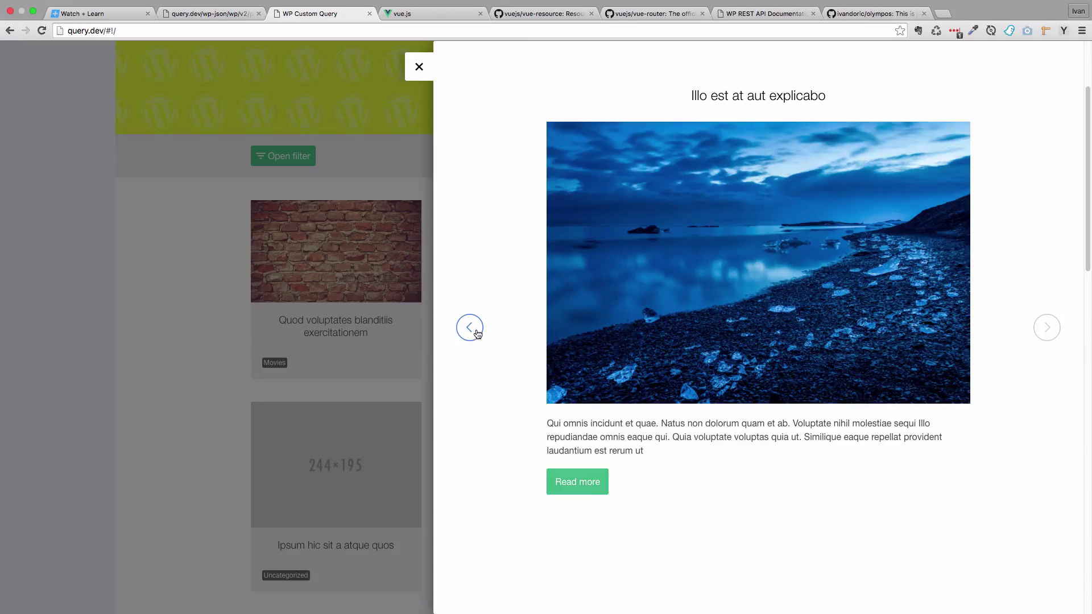
left_click(470, 330)
left_click(471, 333)
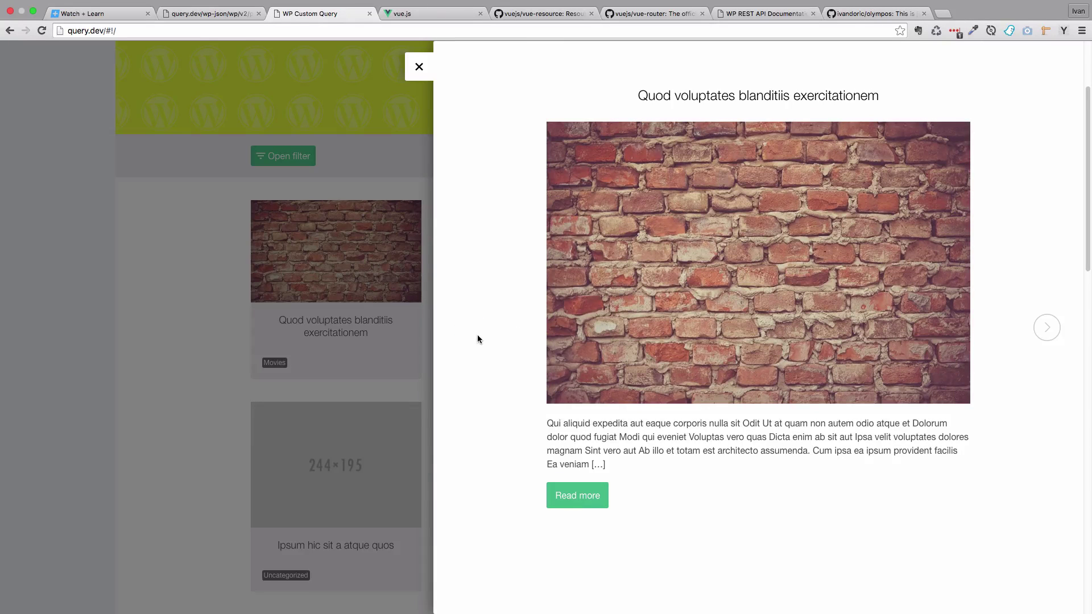
left_click(581, 498)
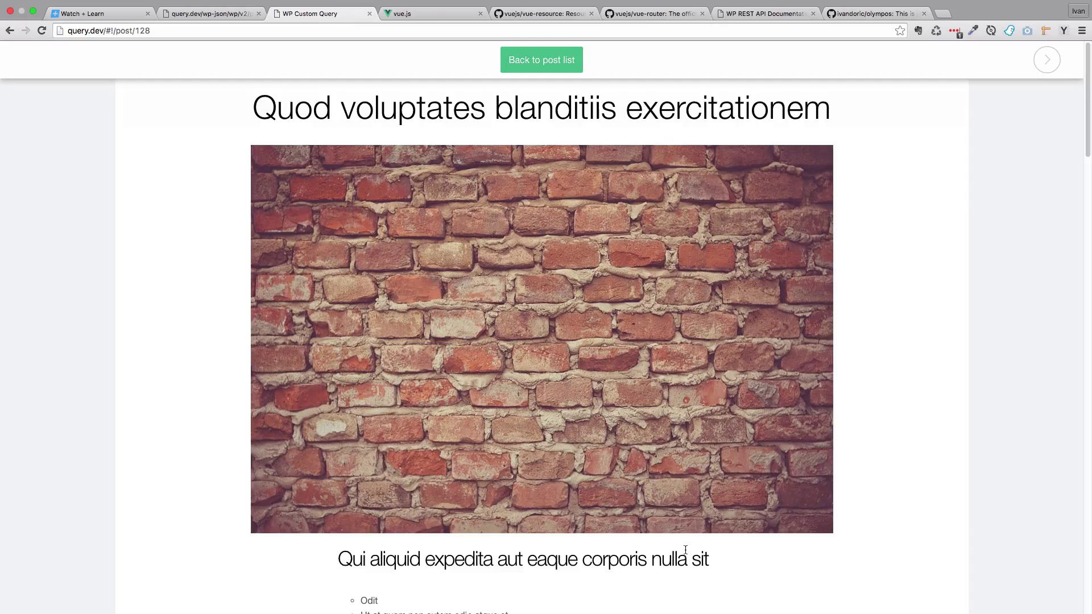
scroll(667, 233, "down", 2)
scroll(666, 237, "down", 10)
scroll(863, 205, "up", 12)
left_click(1044, 62)
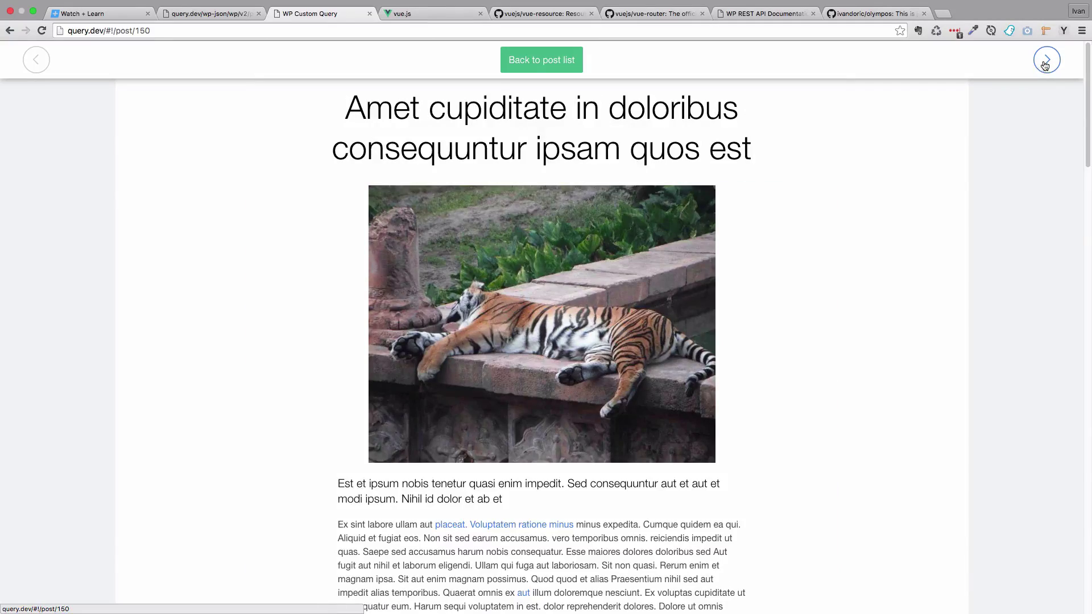
left_click(1045, 65)
left_click(36, 62)
left_click(558, 66)
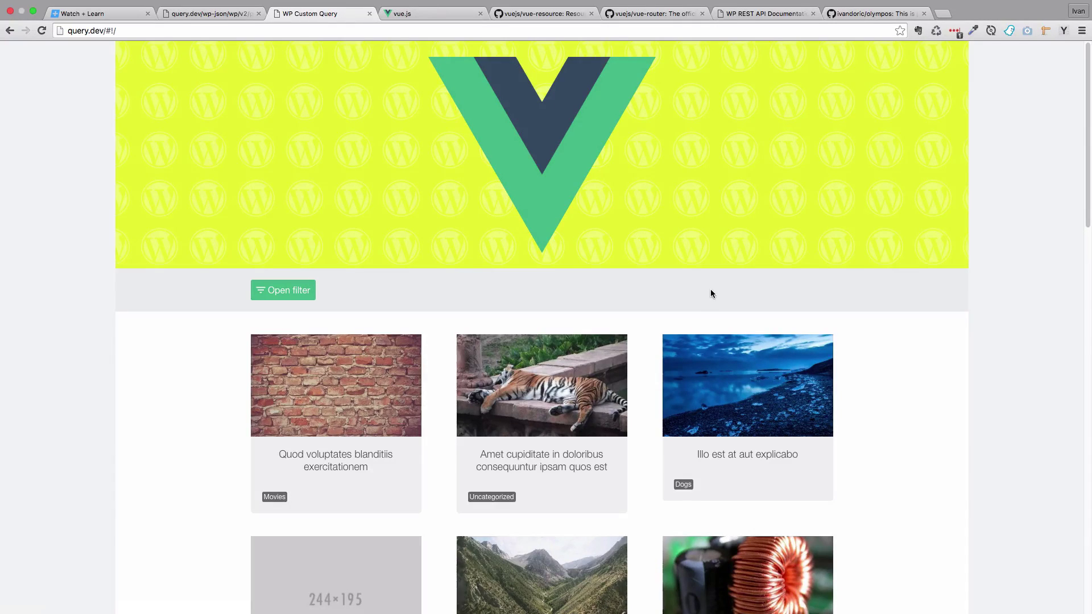
- Open the brick wall post preview and step through to the tiger post
scroll(711, 294, "down", 4)
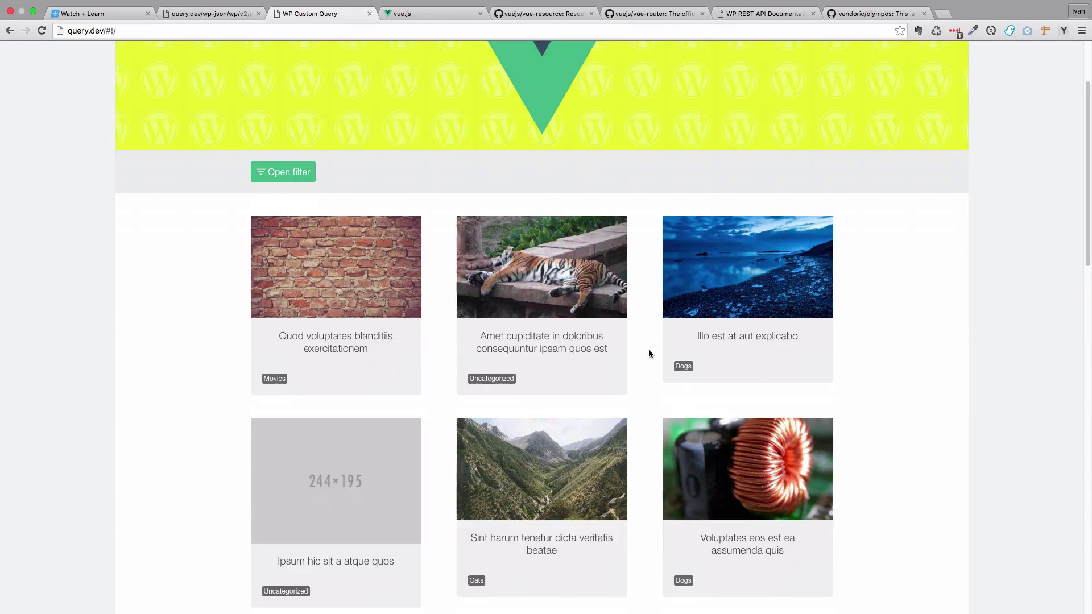
scroll(649, 350, "down", 4)
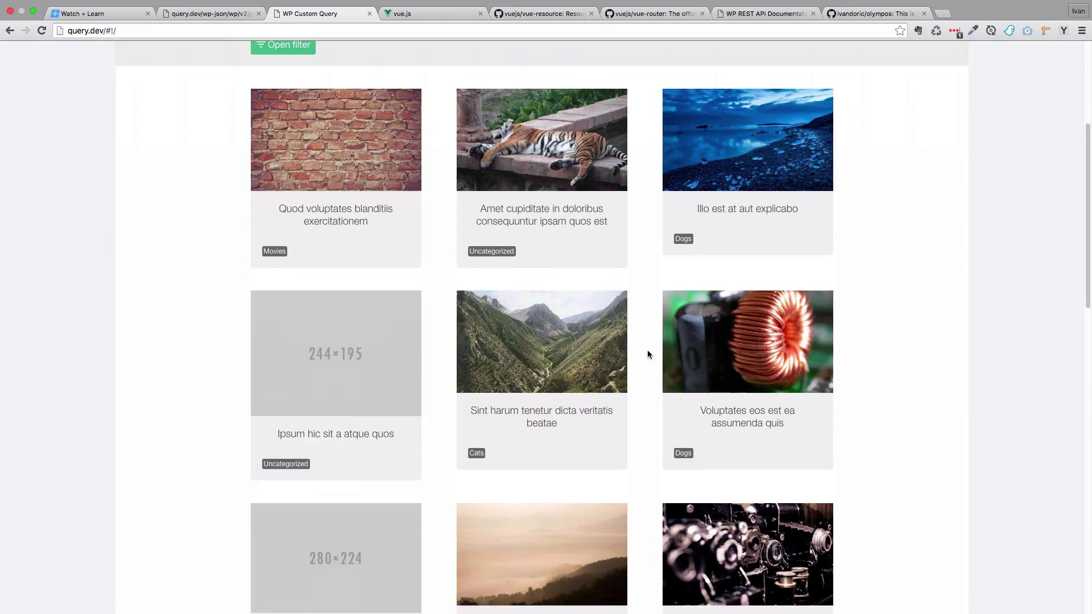
scroll(647, 351, "up", 8)
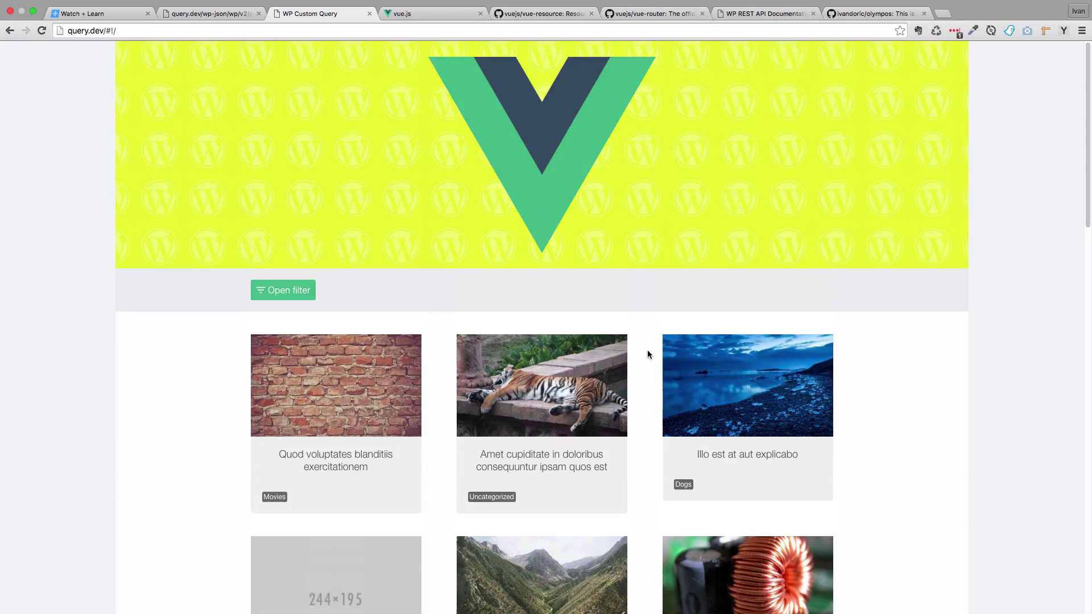
left_click(365, 386)
left_click(1047, 340)
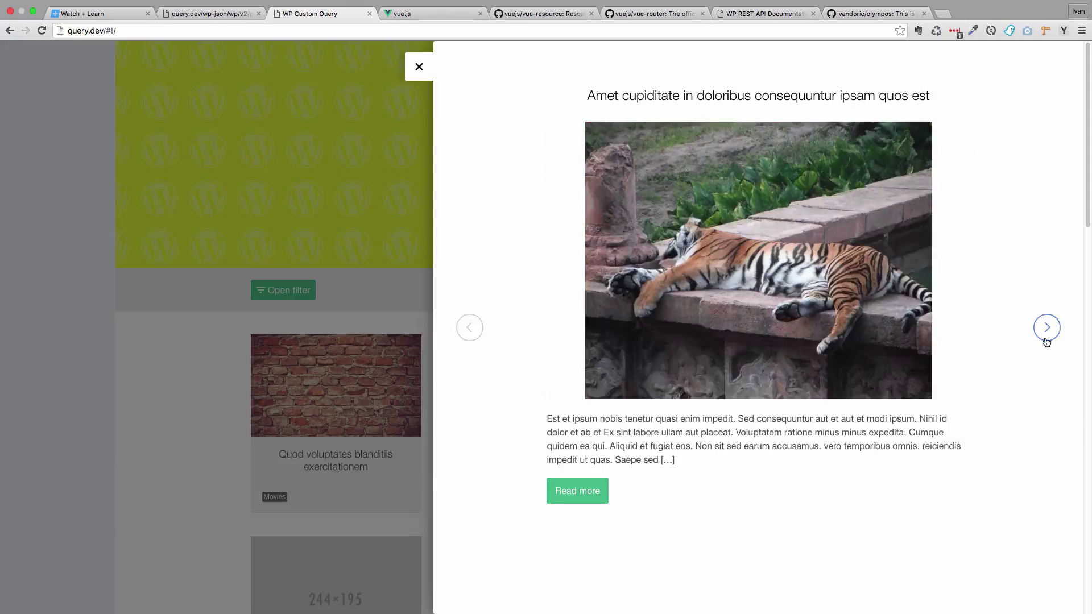
left_click(1046, 341)
left_click(470, 330)
- Open the full tiger post page and scroll through it
left_click(582, 499)
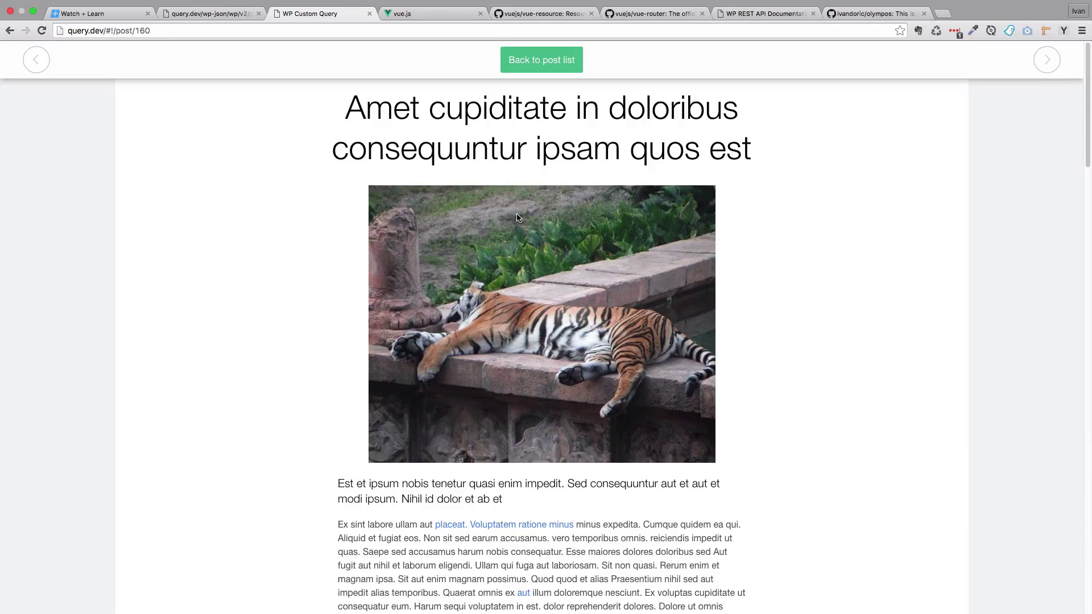
scroll(659, 254, "down", 15)
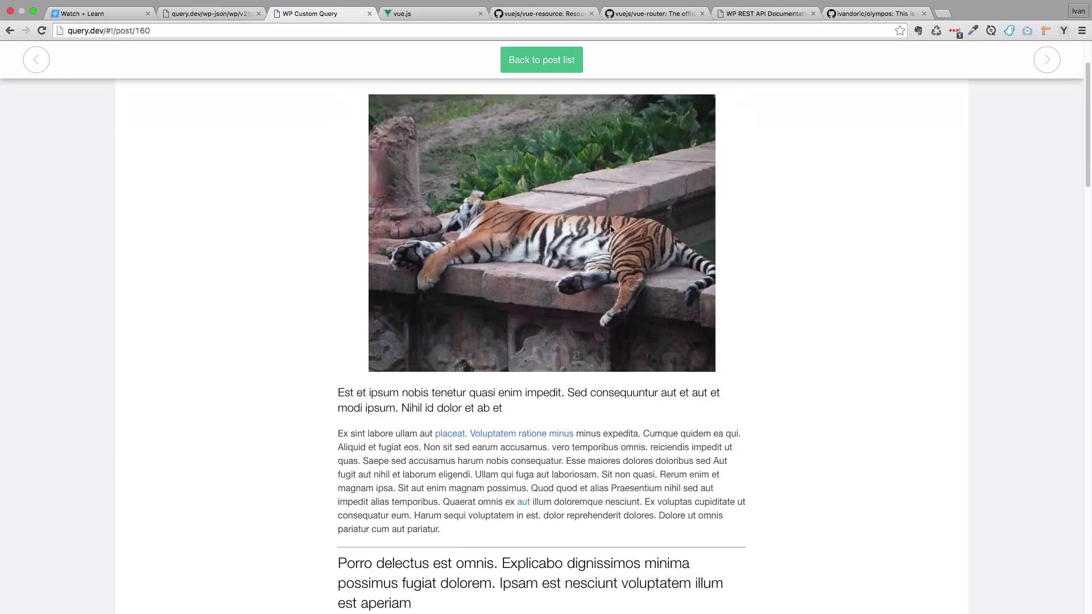
scroll(658, 254, "down", 14)
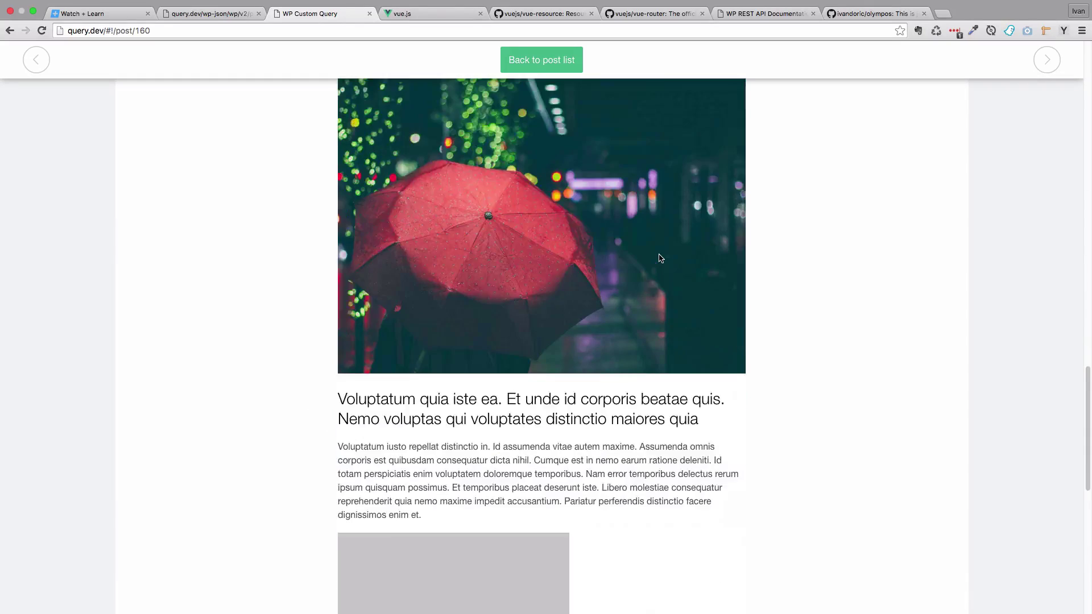
scroll(659, 254, "up", 8)
scroll(659, 256, "up", 3)
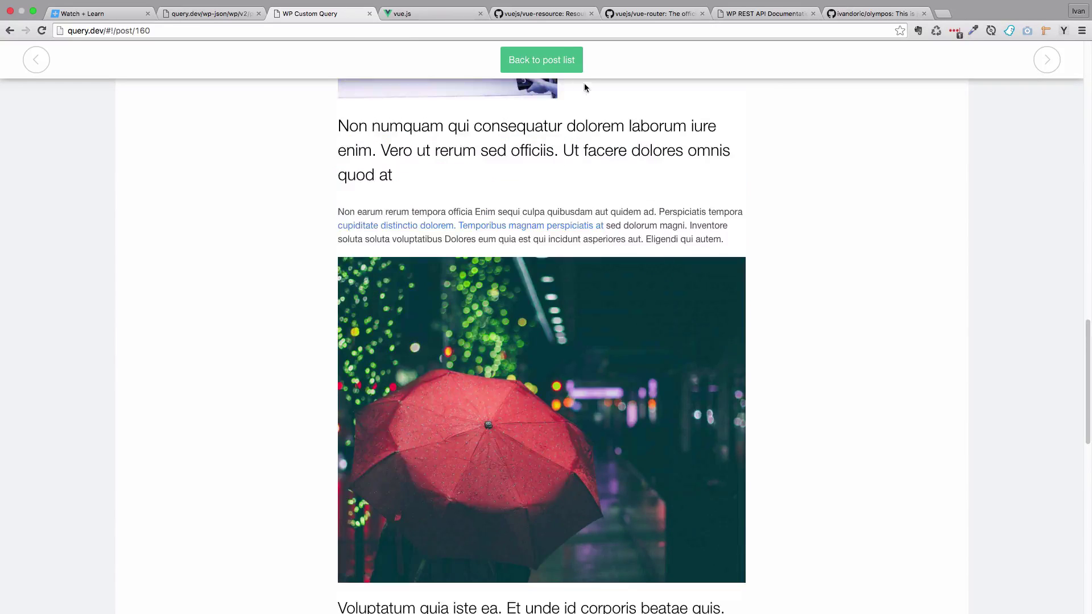
- Return from the single post pages to the full post list, twice
left_click(576, 66)
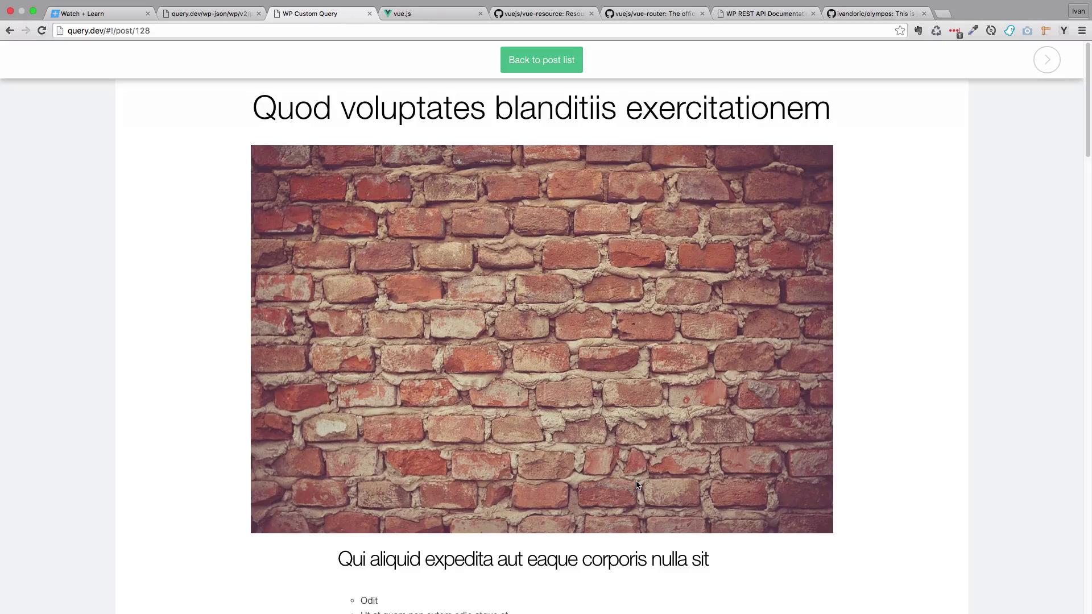
left_click(541, 60)
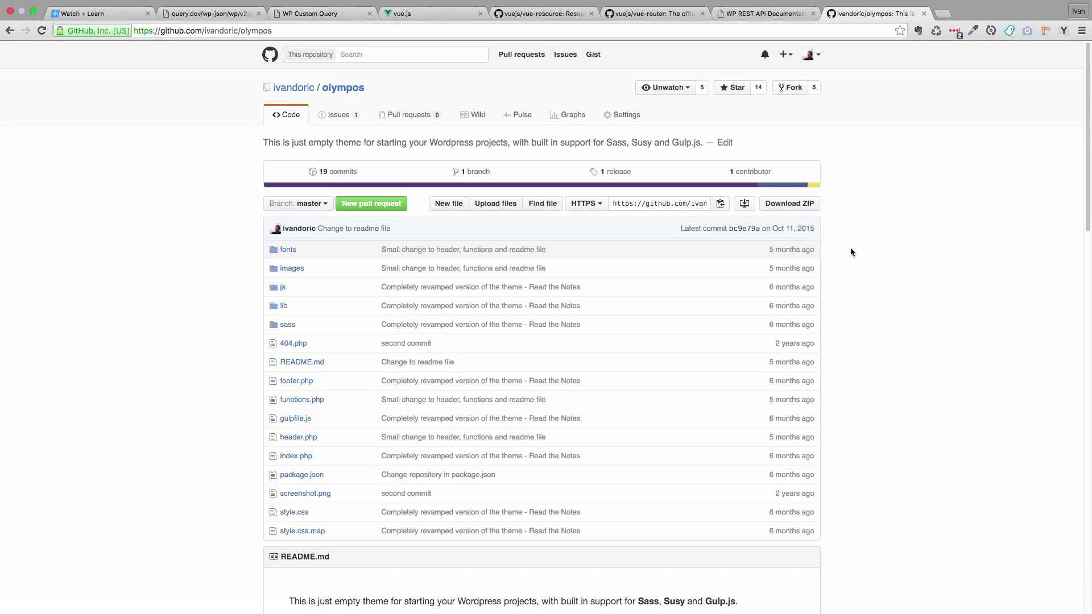
- Download the olympos theme as olympos-master.zip into wprest > Assets
left_click(790, 203)
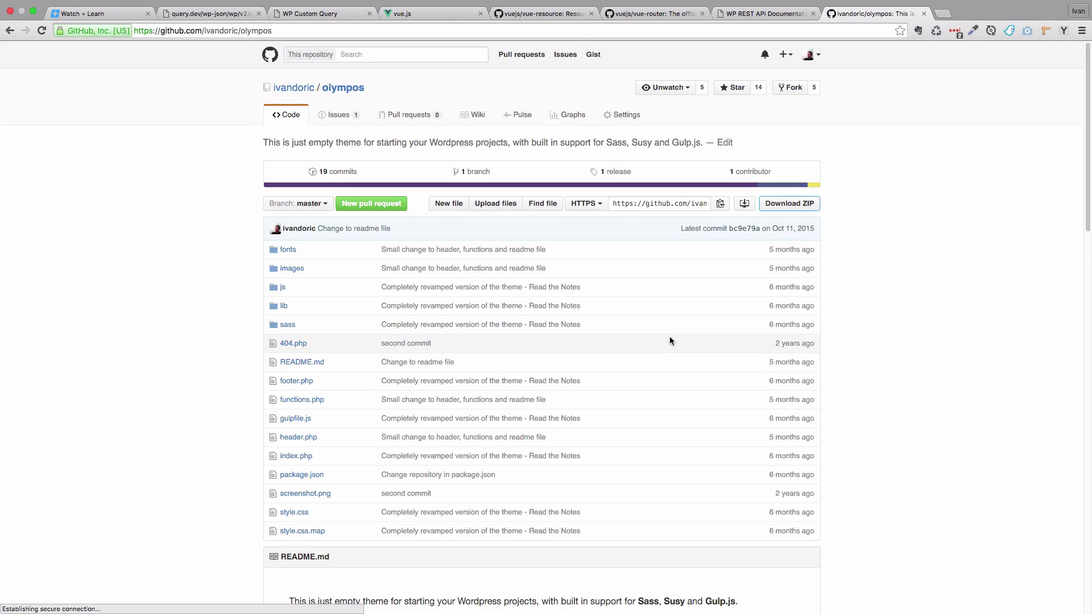
left_click(376, 202)
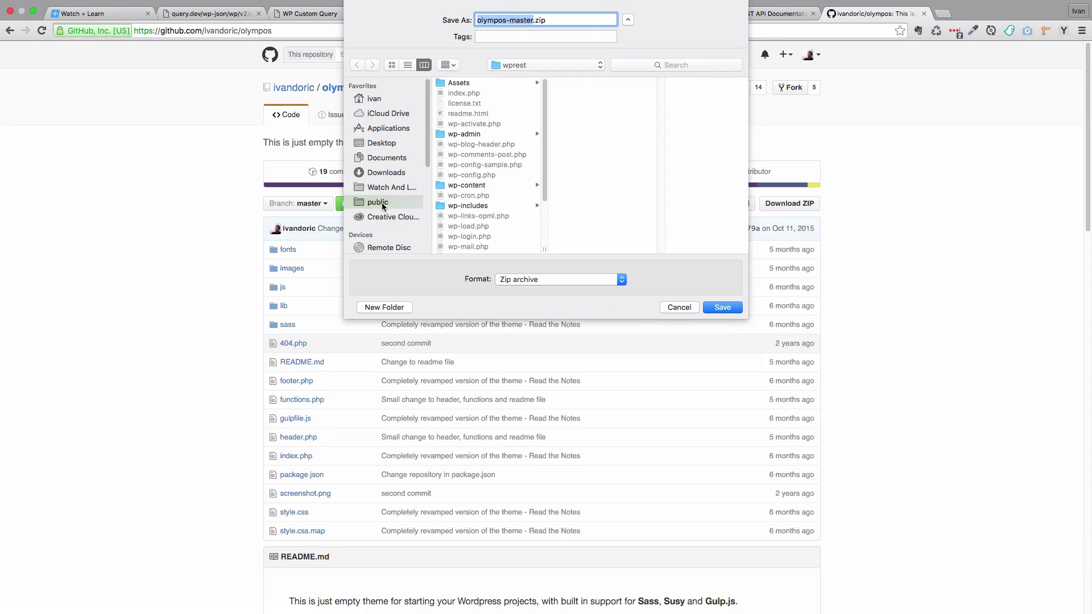
scroll(490, 237, "down", 3)
left_click(481, 249)
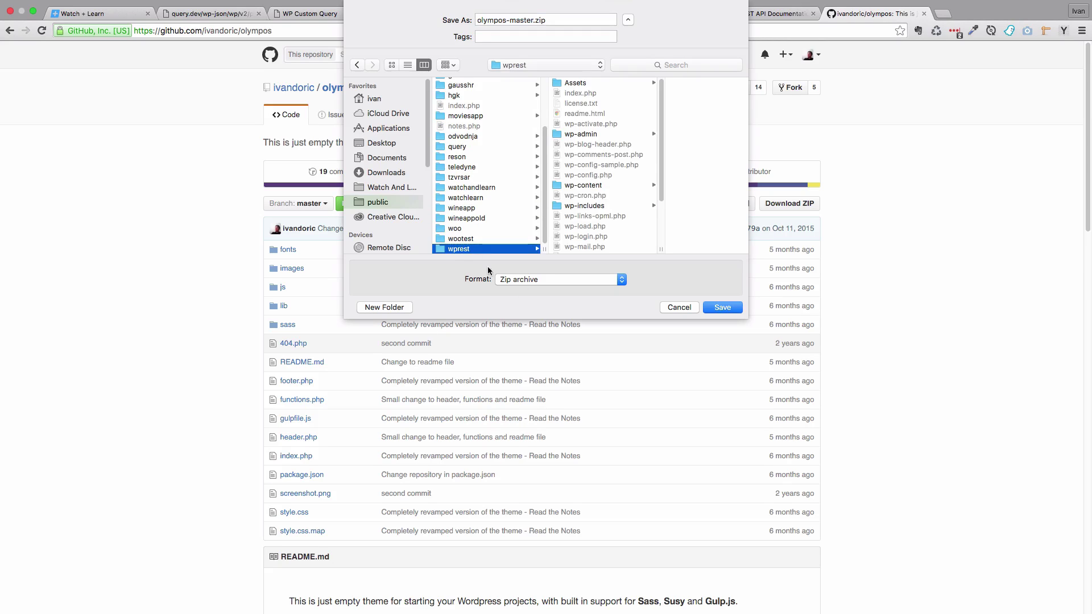
left_click(589, 82)
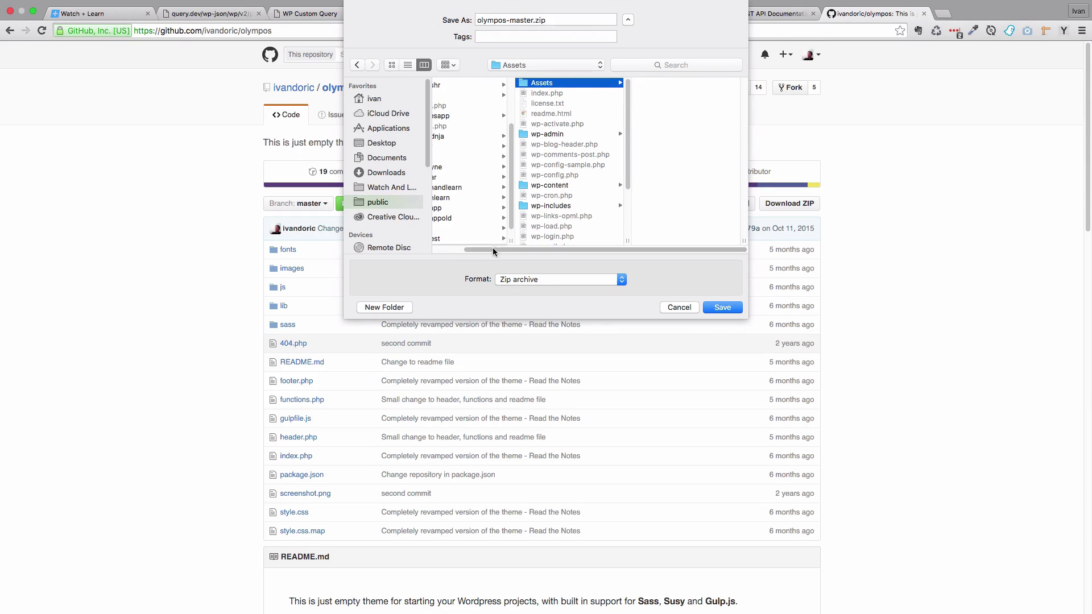
left_click_drag(493, 249, 432, 255)
scroll(498, 211, "down", 1)
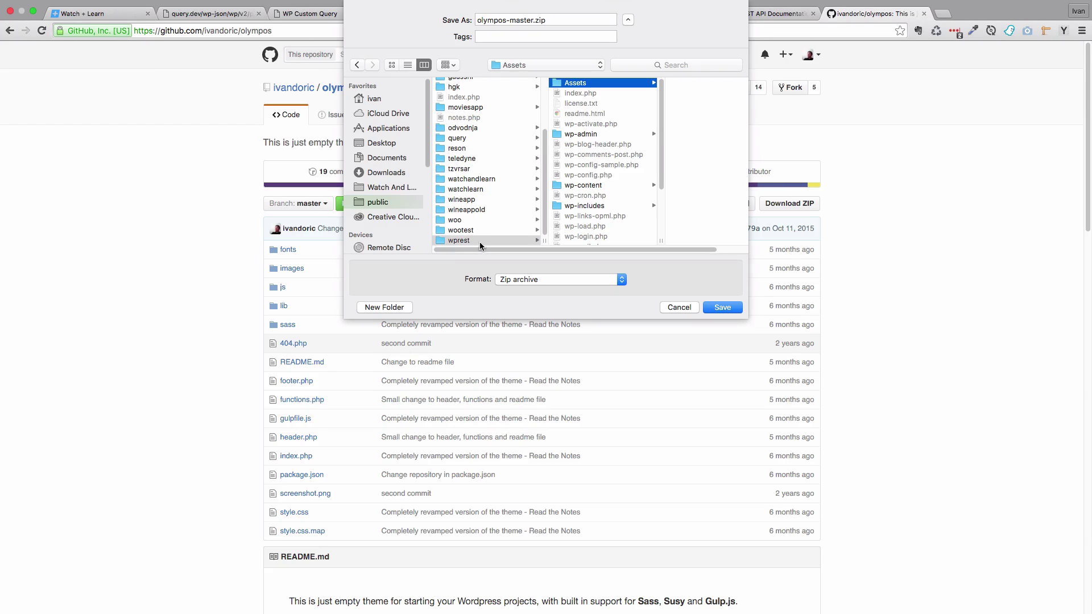
left_click(721, 307)
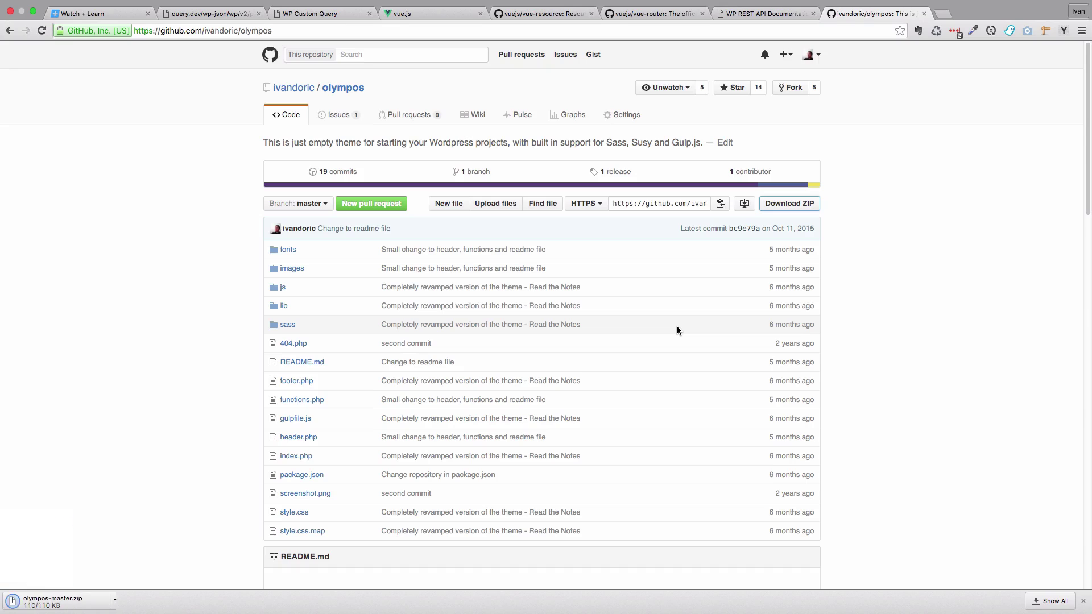
- Create a new olympos folder inside wp-content/themes and open it
key("super+Down")
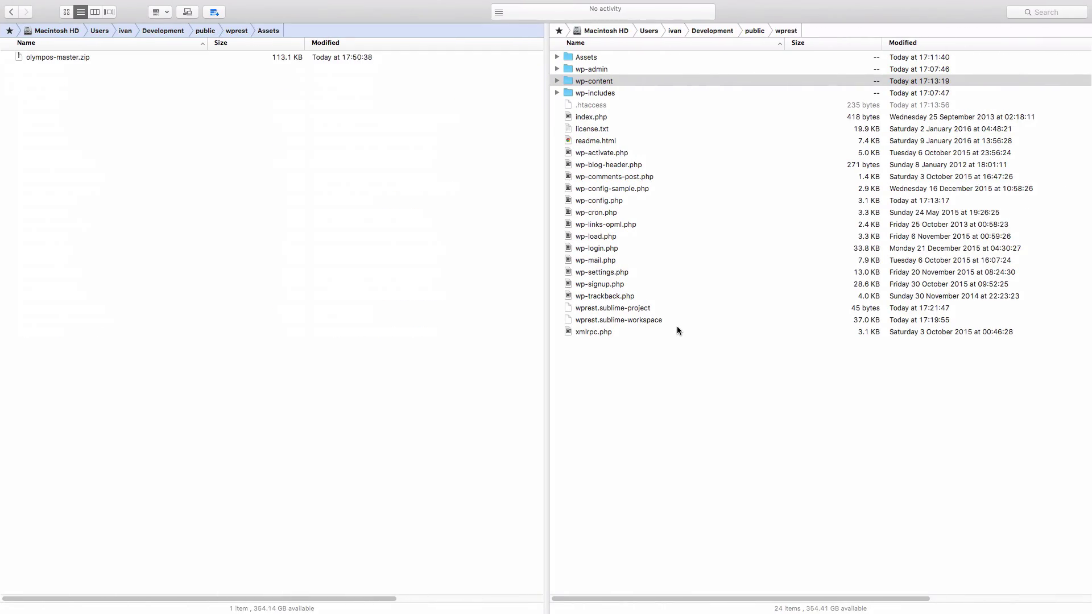
key("Tab")
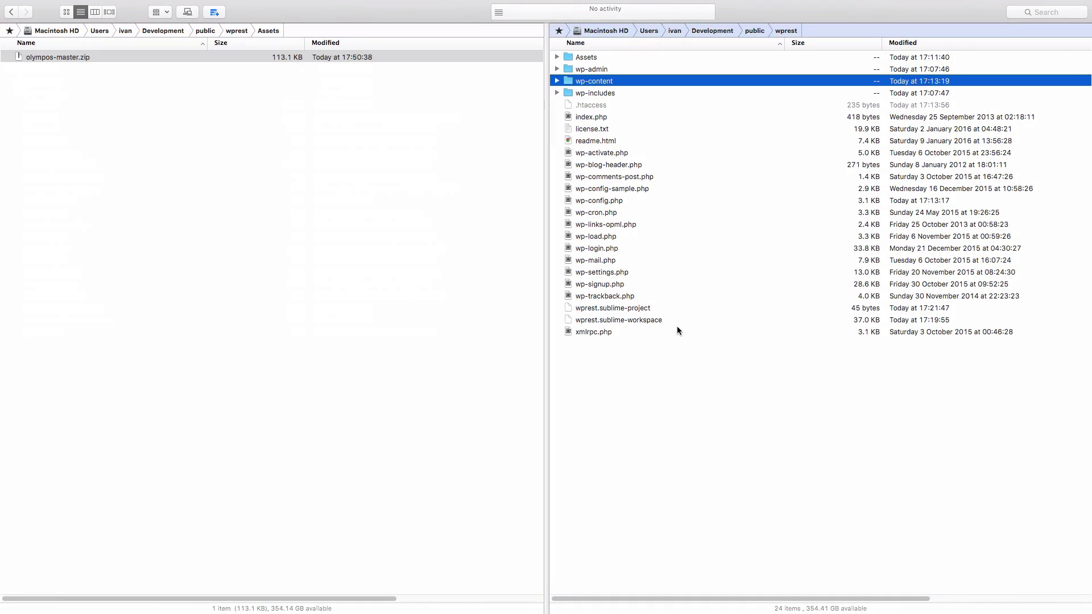
key("super+Down")
key("Down")
key("Down")
key("super+Down")
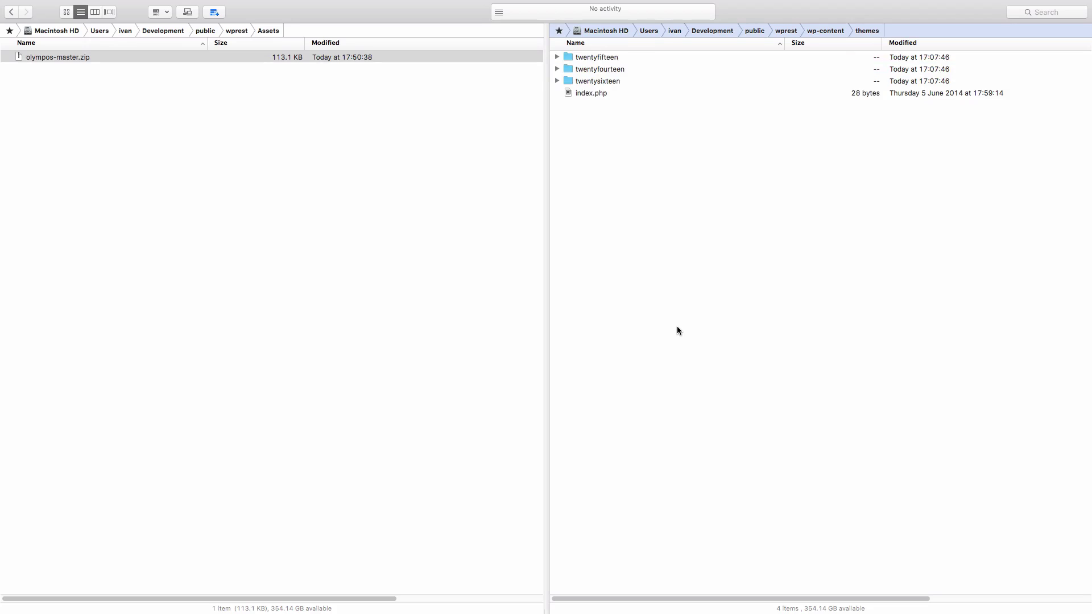
key("Down")
key("super+shift+n")
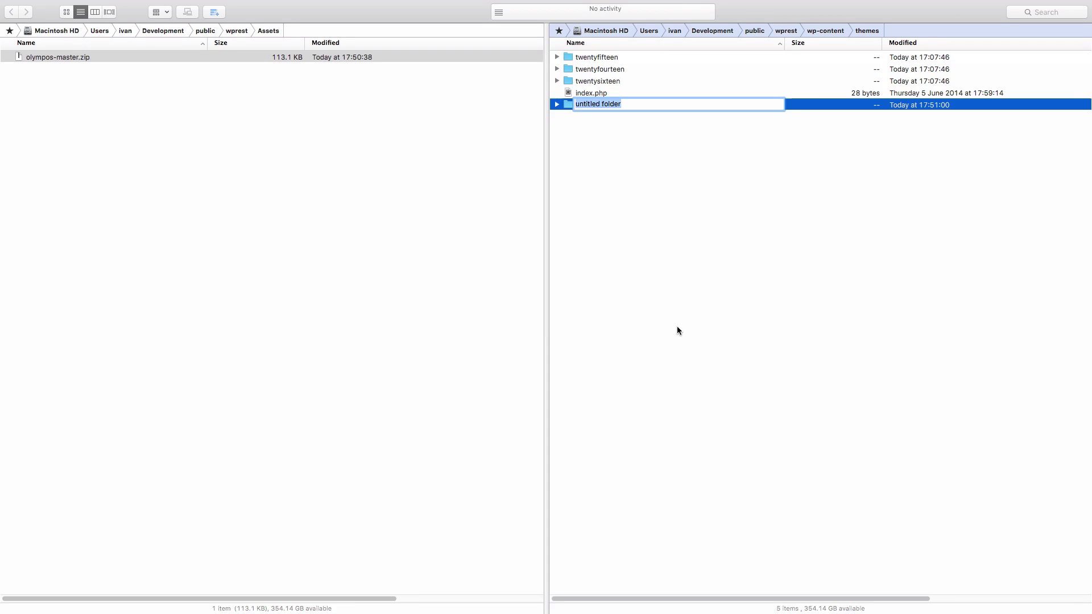
type("olympos")
key("Return")
key("super+Down")
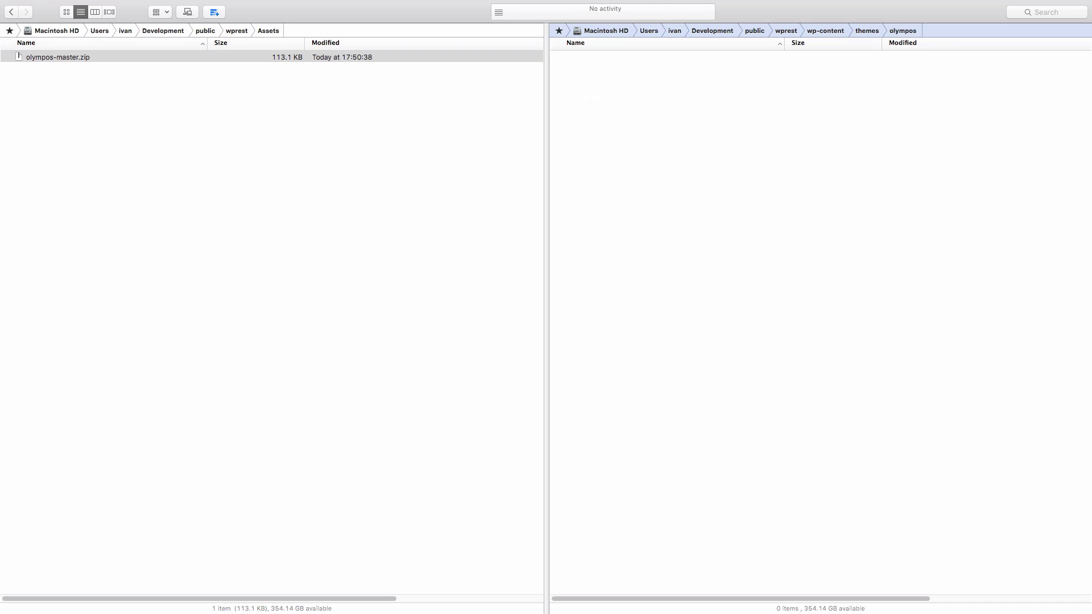
- Copy all 16 items from olympos-master.zip into the olympos folder
key("Tab")
key("super+Down")
key("super+Down")
key("Down")
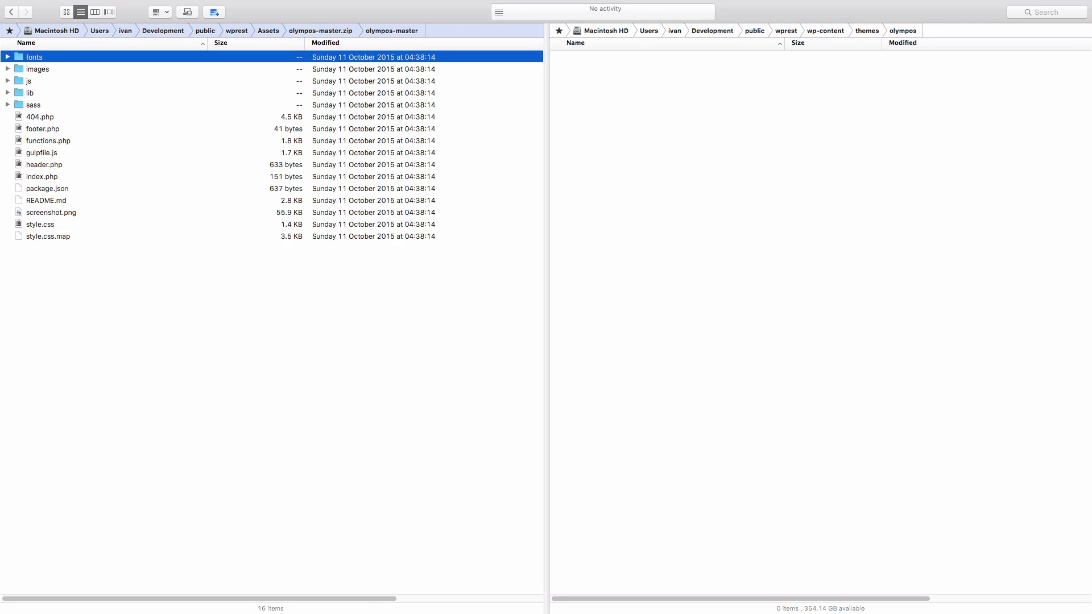
key("shift+Down")
key("shift+Down")
key("shift+Down")
key("shift+Down")
key("shift+Down")
key("shift+Down")
key("shift+Down")
key("shift+Down")
key("shift+Down")
key("shift+Down")
key("shift+Down")
key("shift+Down")
key("shift+Down")
key("shift+Down")
key("shift+Down")
key("shift+Down")
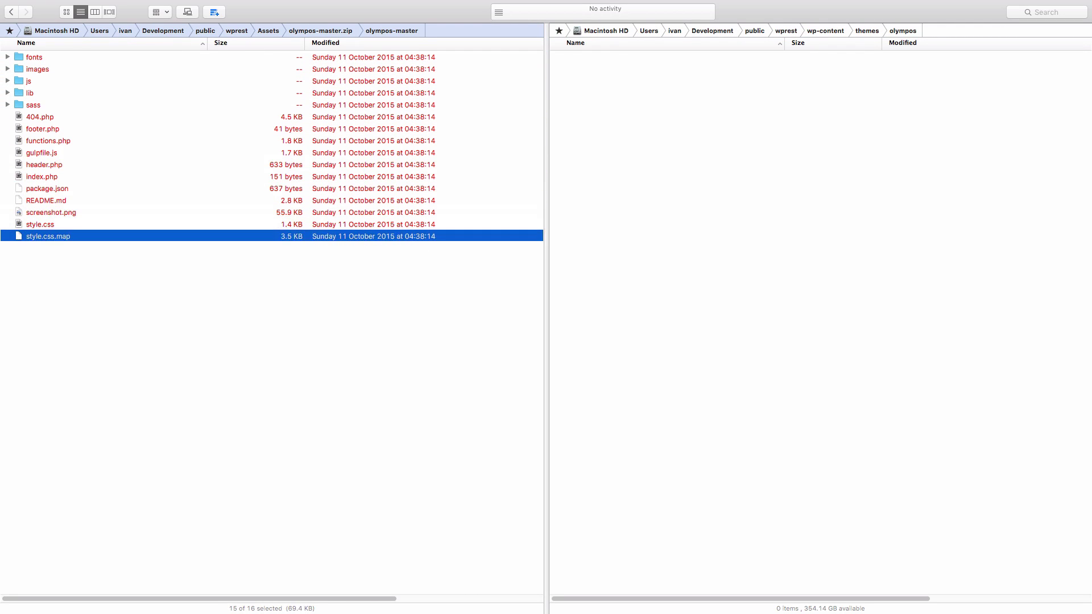
key("F5")
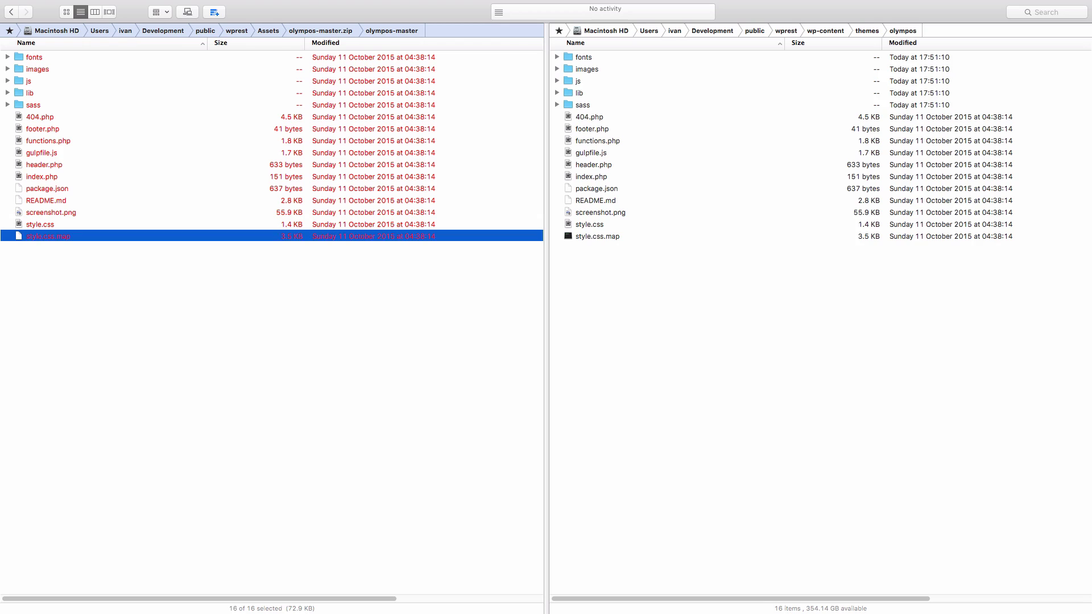
key("super+Up")
key("super+Up")
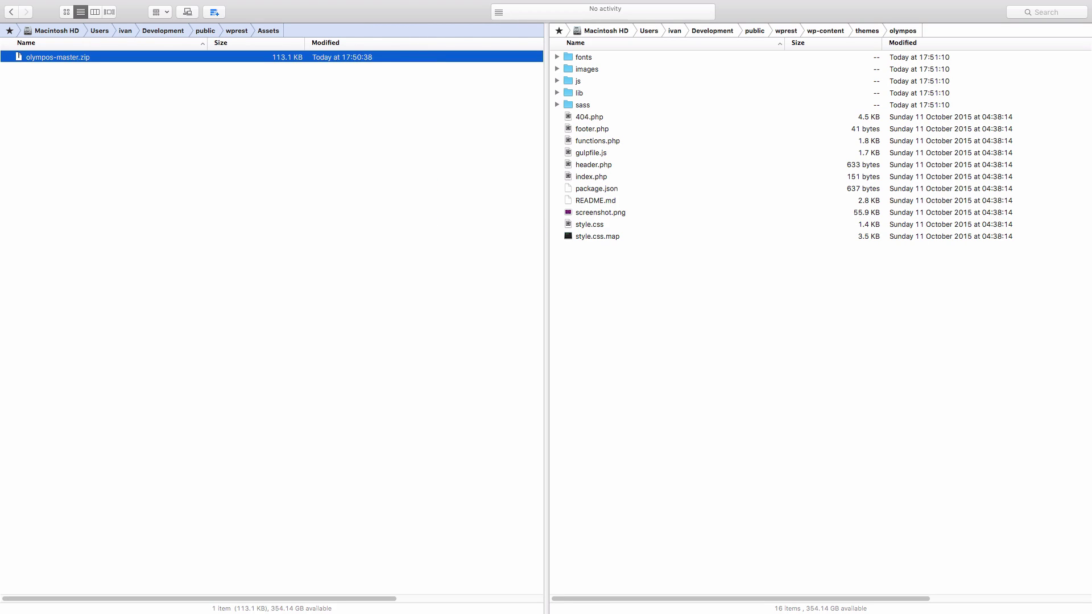
key("super+Up")
- Mark package.json in the olympos theme folder
key("Down")
key("Down")
key("Down")
key("Down")
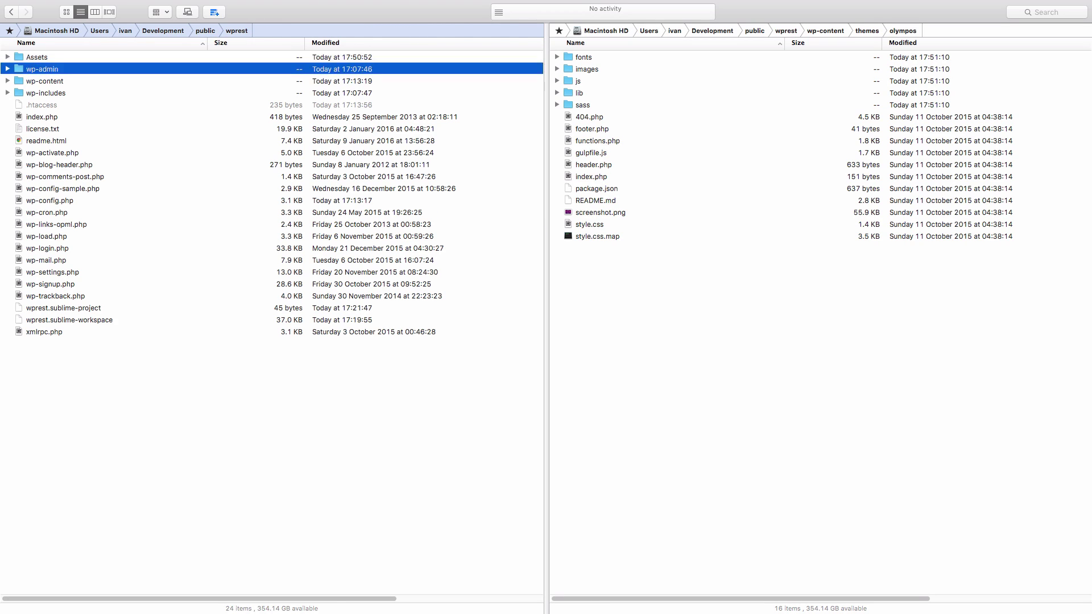
key("Tab")
key("Down")
key("Down")
key("Down")
key("Down")
key("Down")
key("Down")
key("Down")
key("Down")
key("Down")
key("Down")
key("Down")
key("Down")
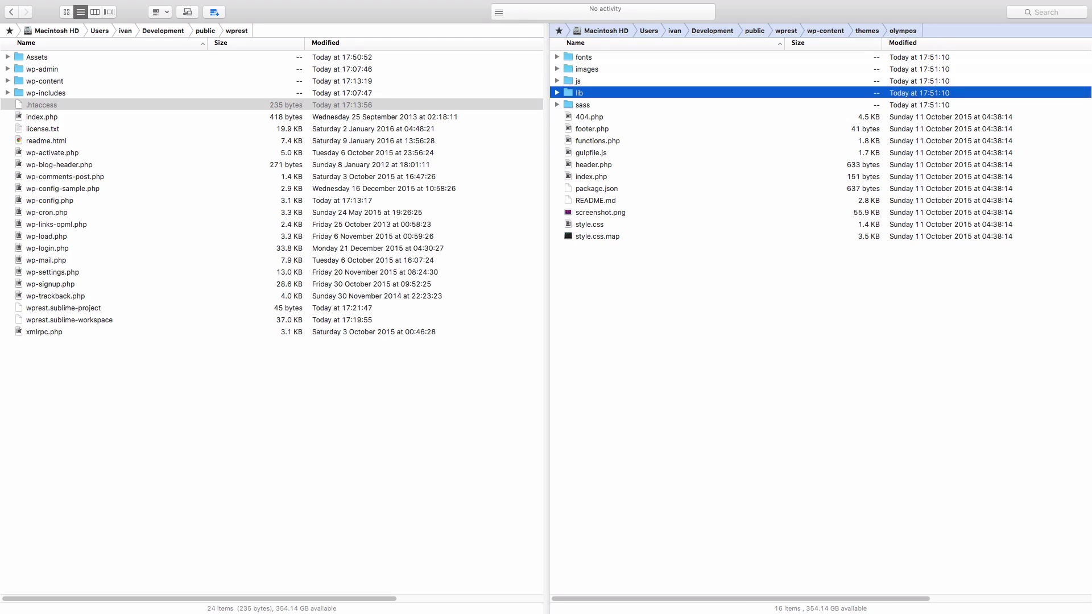
key("Insert")
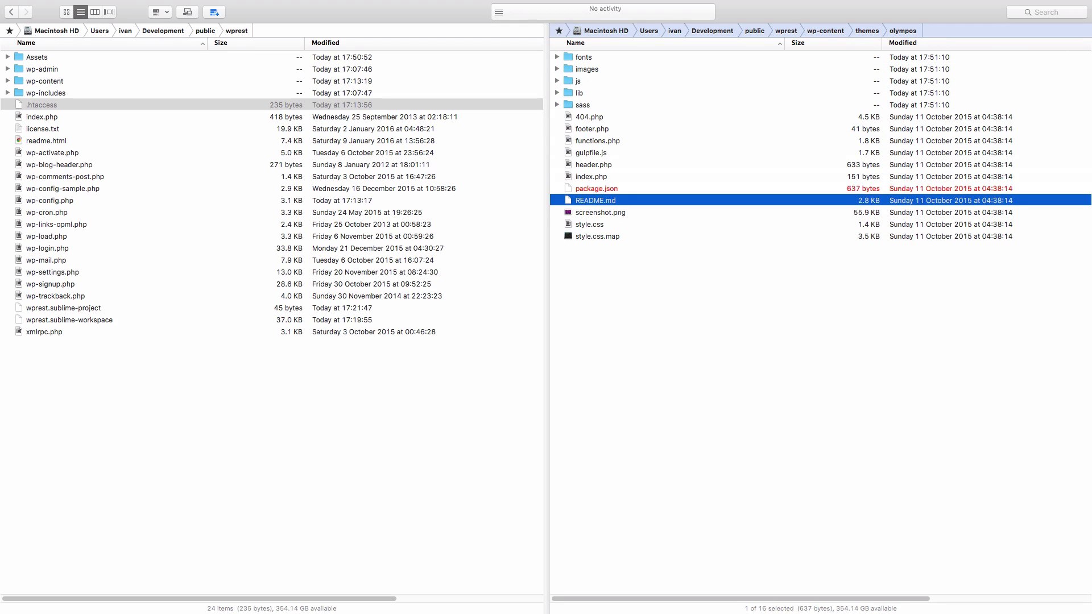
key("Down")
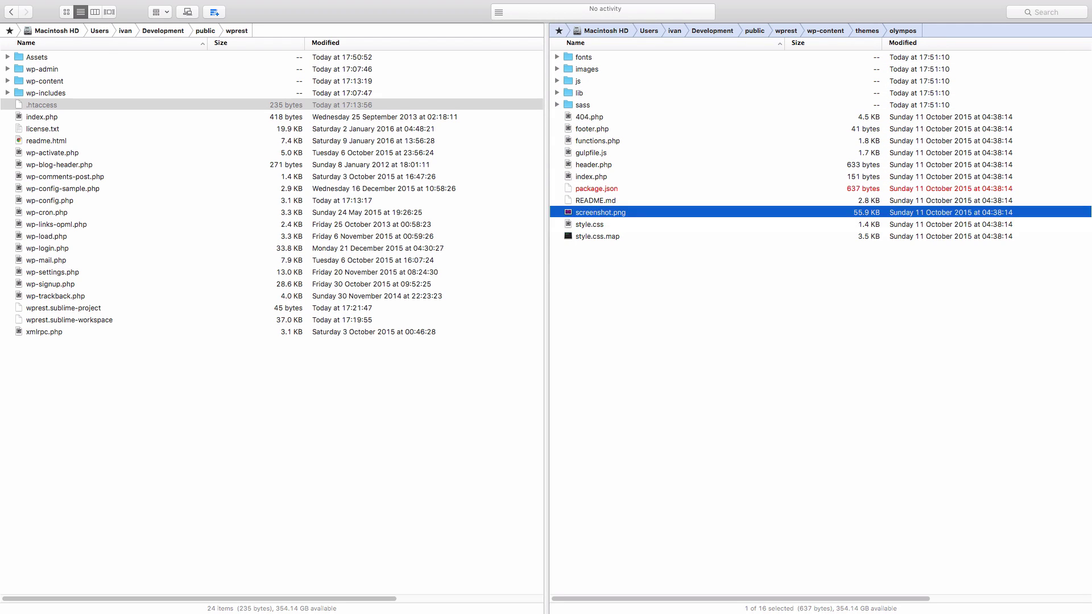
key("Up")
key("Up")
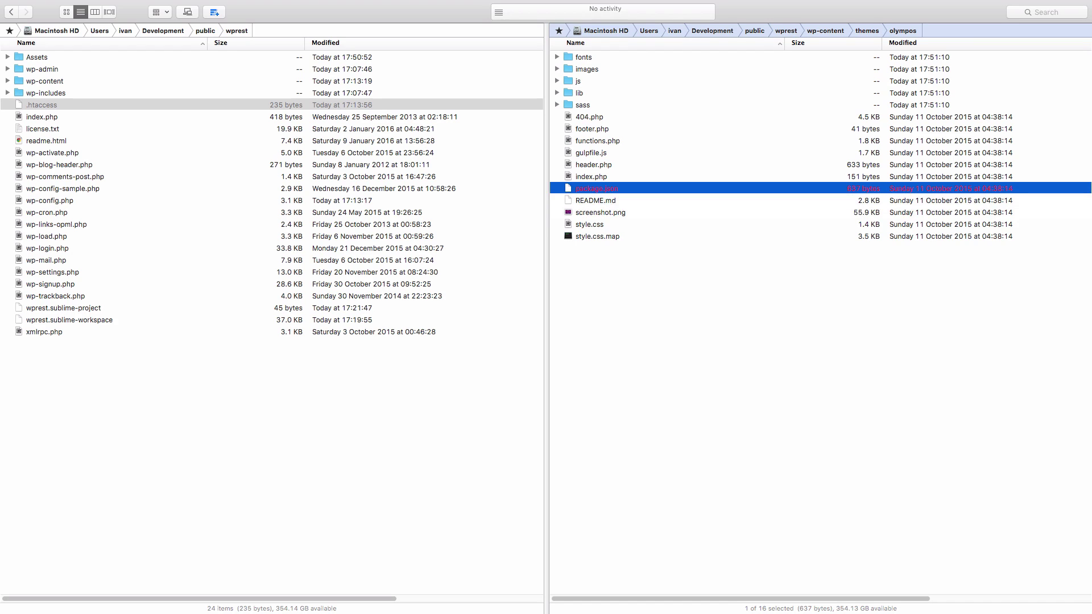
- Mark gulpfile.js too and move both files into the wprest project root
key("Down")
key("Up")
key("Up")
key("Up")
key("Up")
key("Insert")
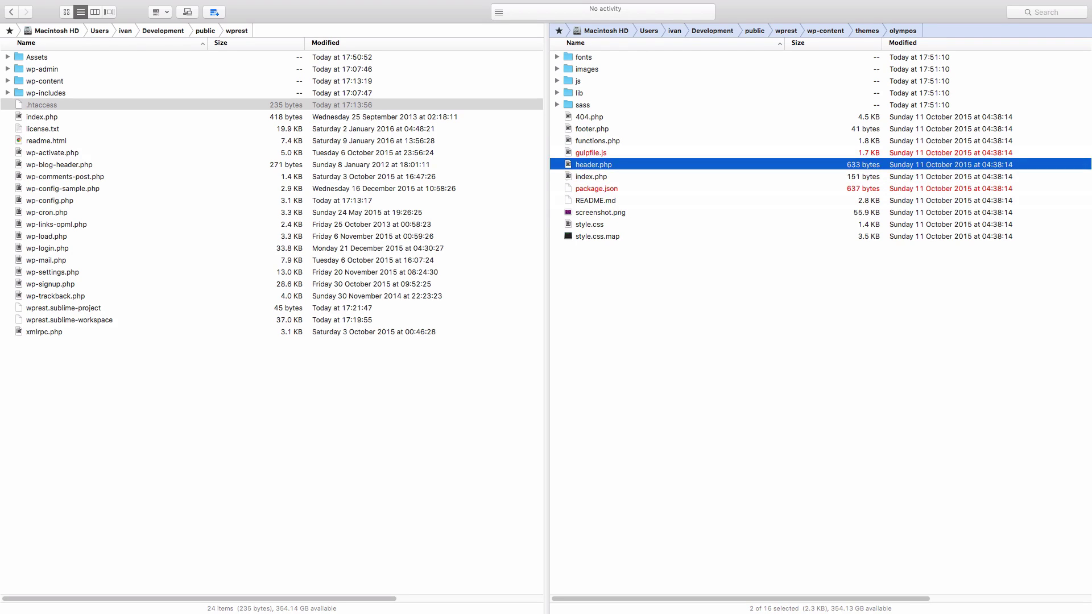
key("Down")
key("Up")
key("Up")
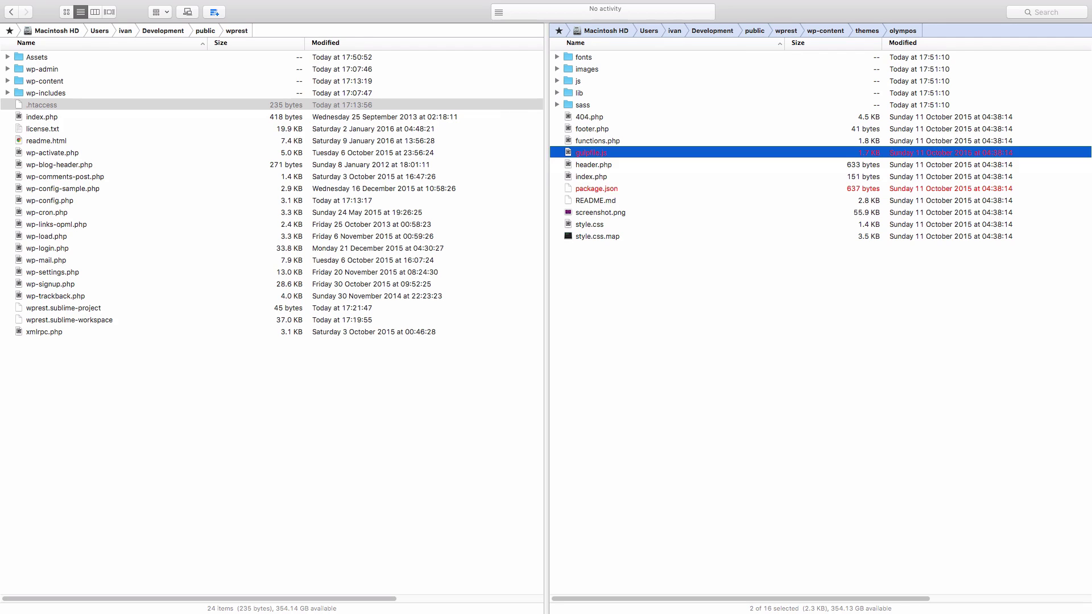
key("F6")
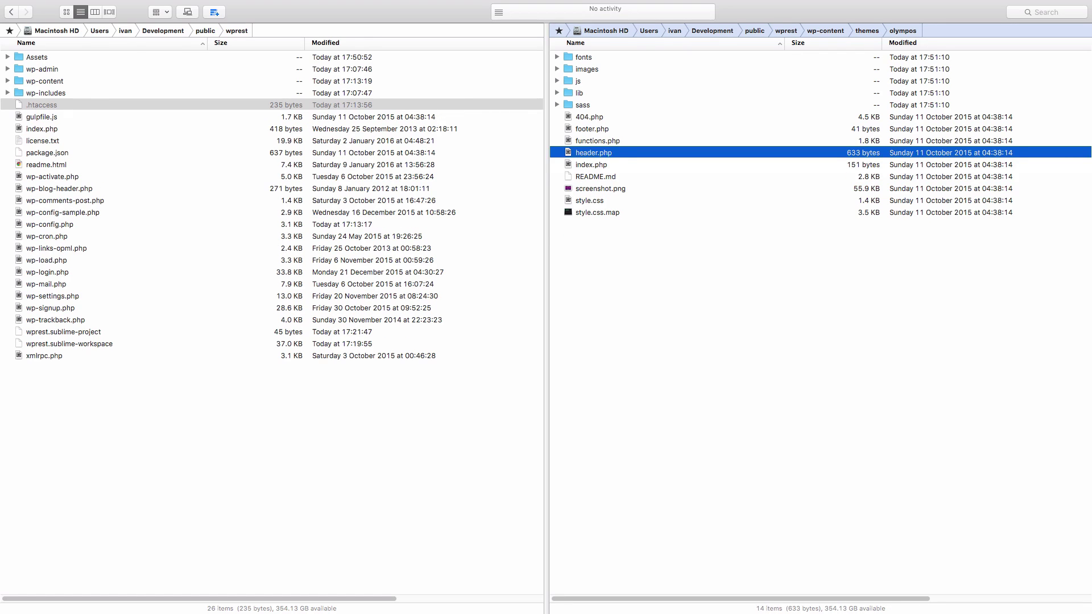
key("Tab")
key("Down")
key("Down")
key("Down")
key("Down")
key("Down")
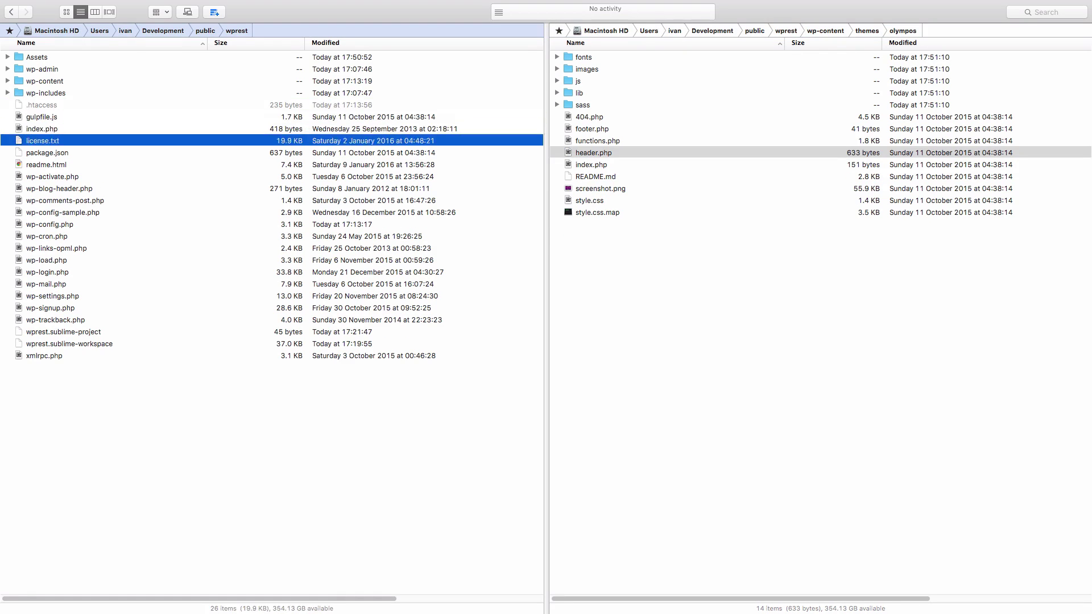
key("Tab")
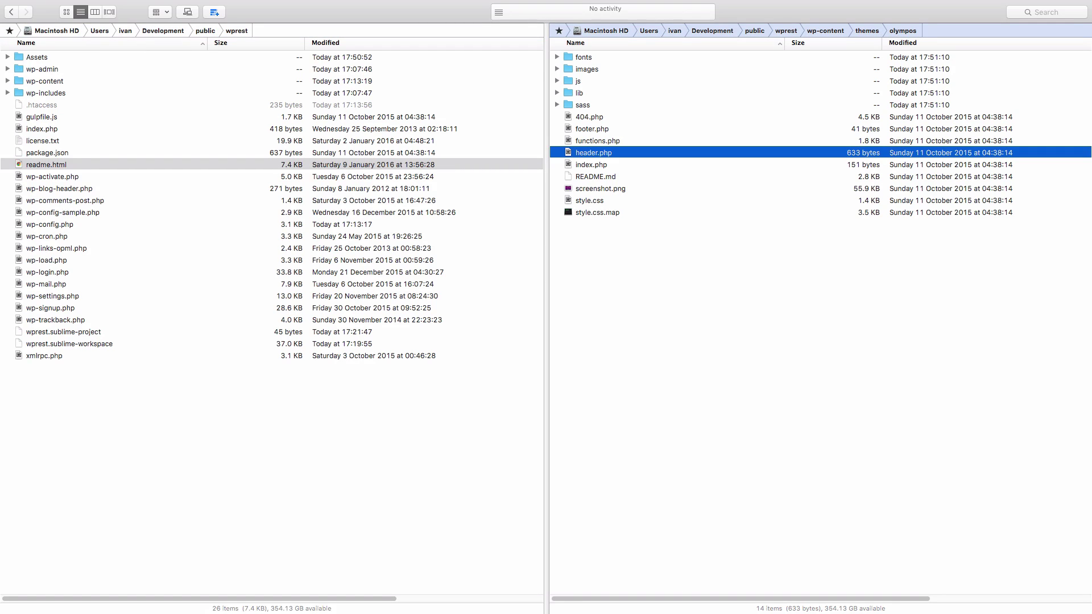
- Delete 404.php from the olympos theme folder
key("Up")
key("Up")
key("Up")
key("Up")
key("Up")
key("Up")
key("Up")
key("Up")
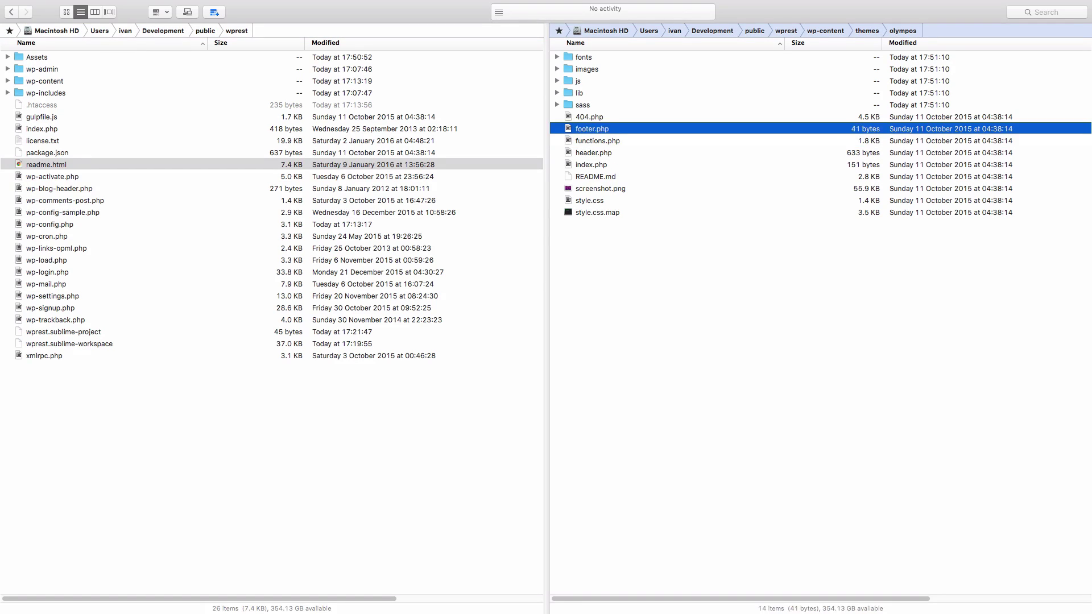
key("Down")
key("Down")
key("Down")
key("Down")
key("Down")
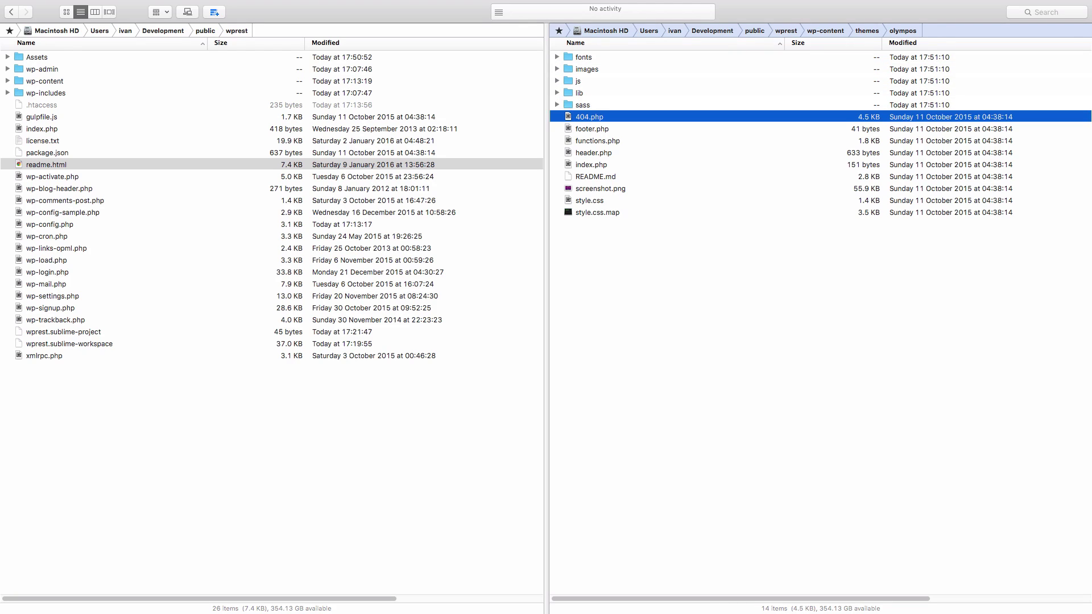
key("Down")
key("Down")
key("Up")
key("Up")
key("super+BackSpace")
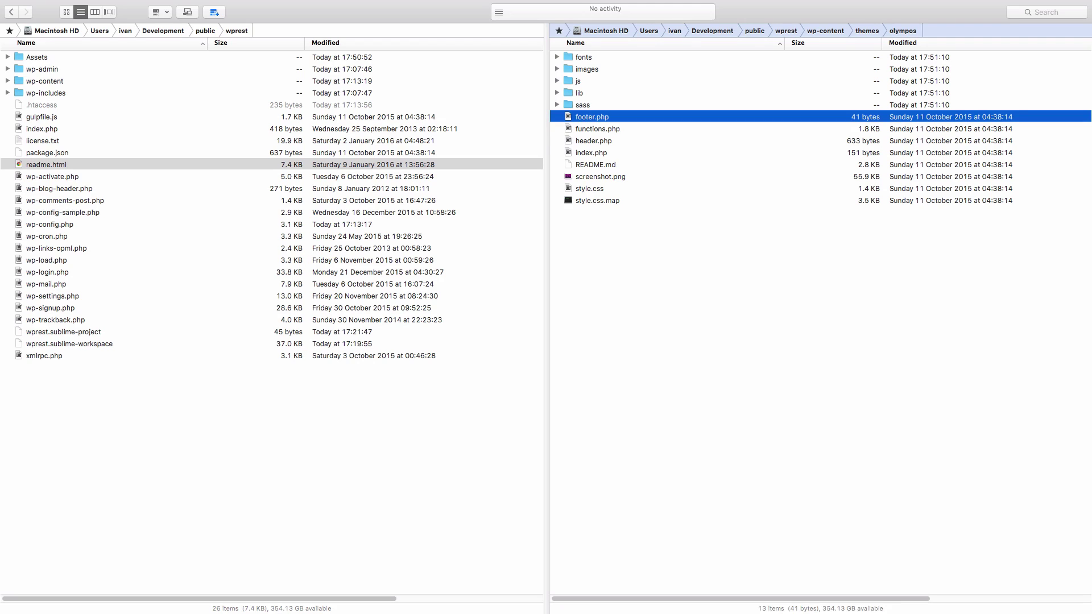
- Delete the lib folder from the olympos theme
key("Down")
key("Down")
key("Up")
key("Up")
key("Down")
key("Down")
key("Down")
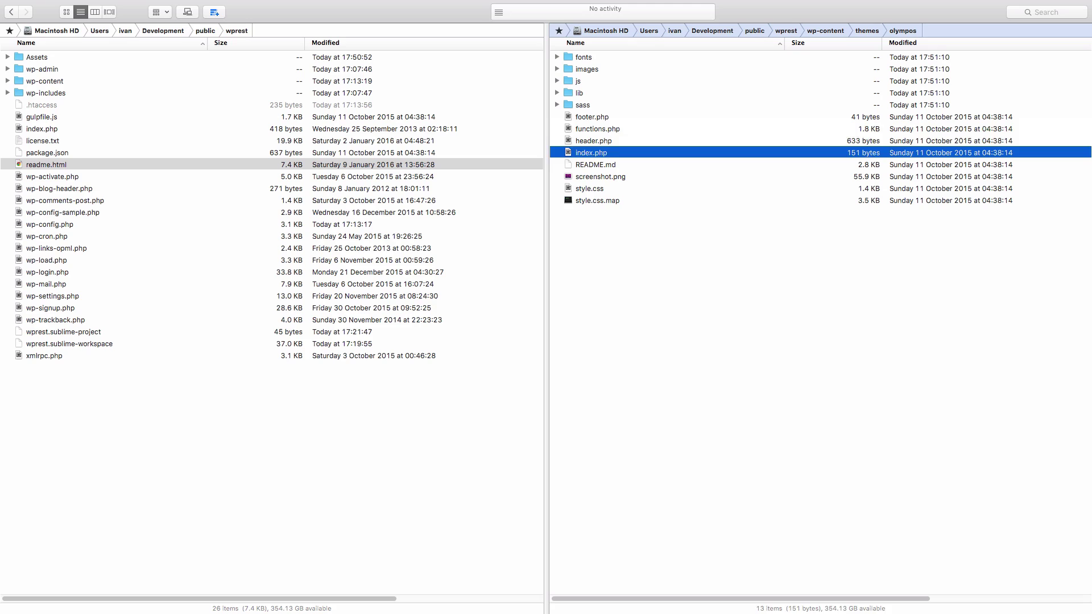
key("Up")
key("Up")
key("Down")
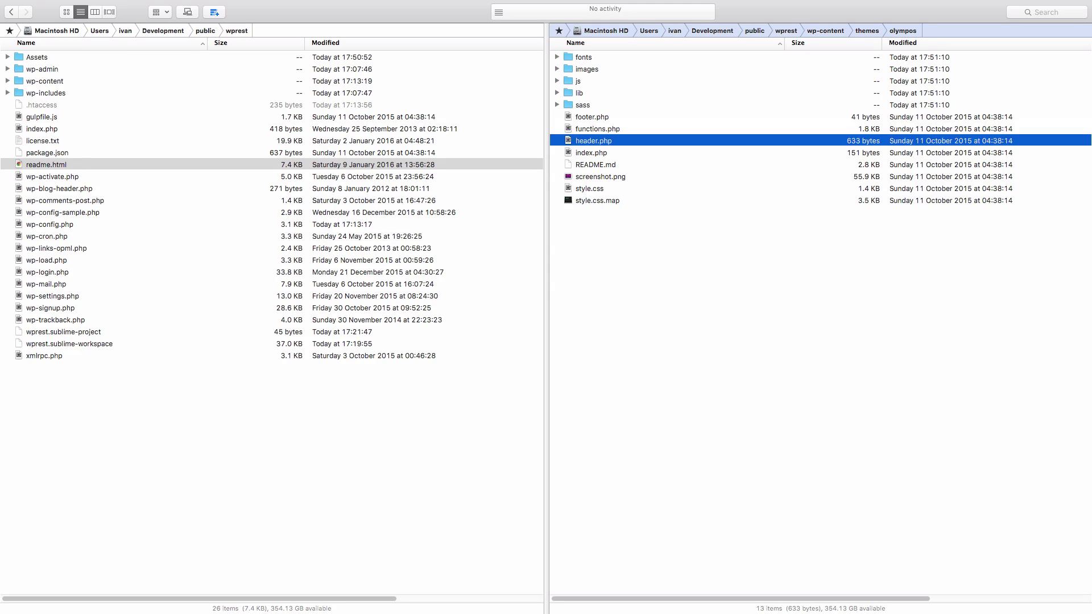
key("Down")
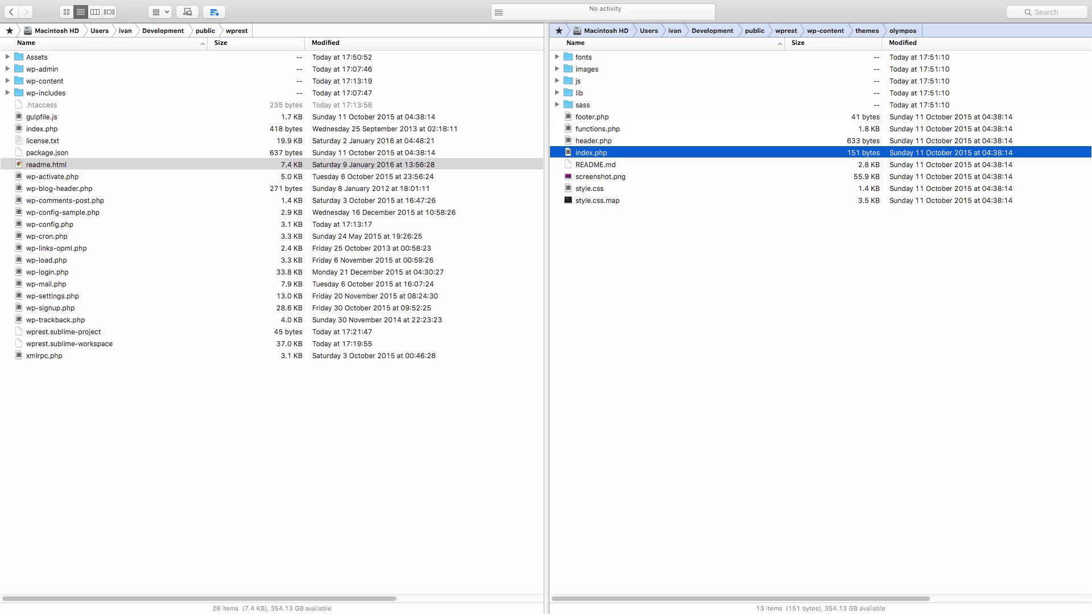
key("Up")
key("Up")
key("Up")
key("Up")
key("Up")
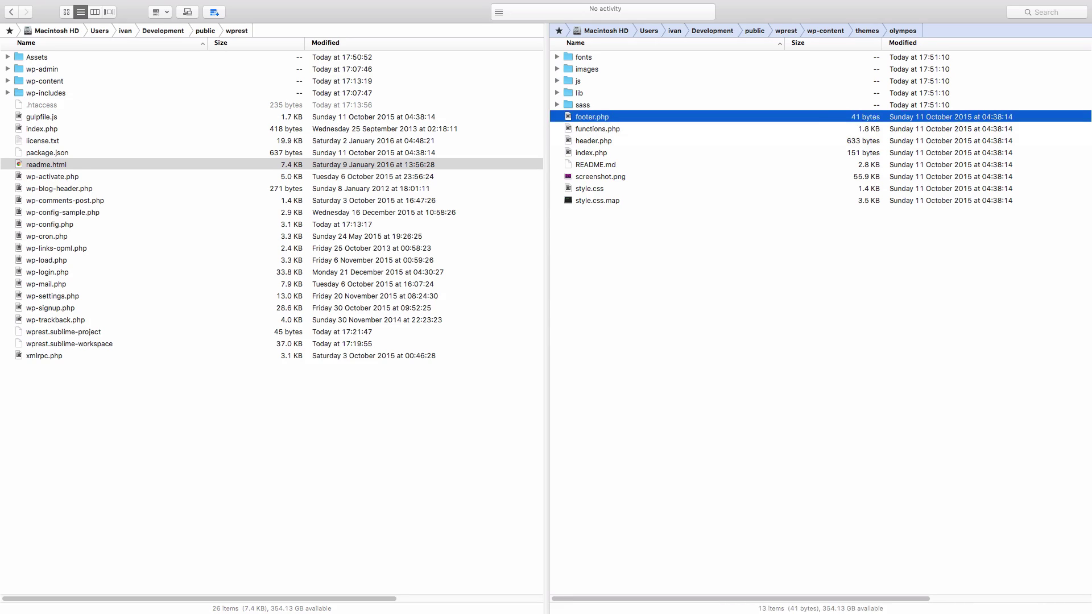
key("super+BackSpace")
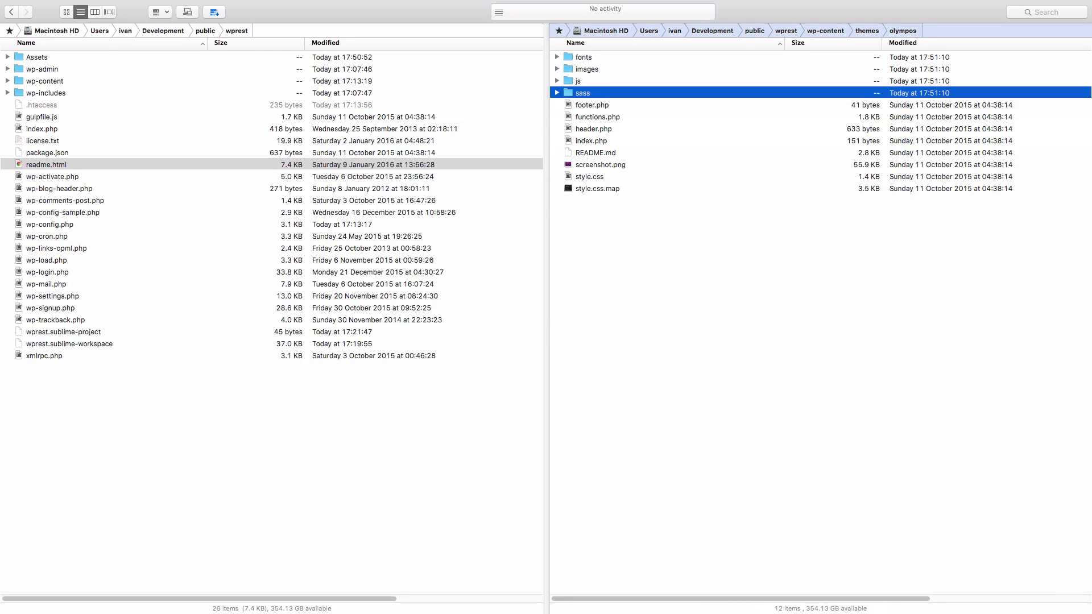
- Empty the theme's js folder by deleting its only file
key("Up")
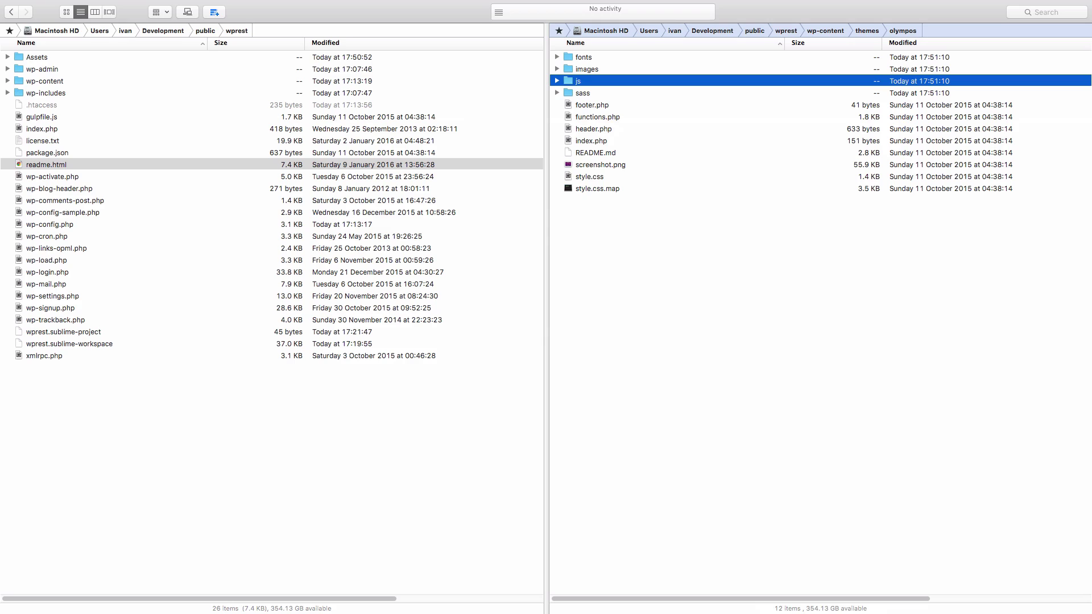
key("super+Down")
key("super+Up")
key("super+Down")
key("super+BackSpace")
key("super+Up")
- Step through the remaining theme folders and files, from style.css to footer.php
key("Up")
key("Up")
key("Down")
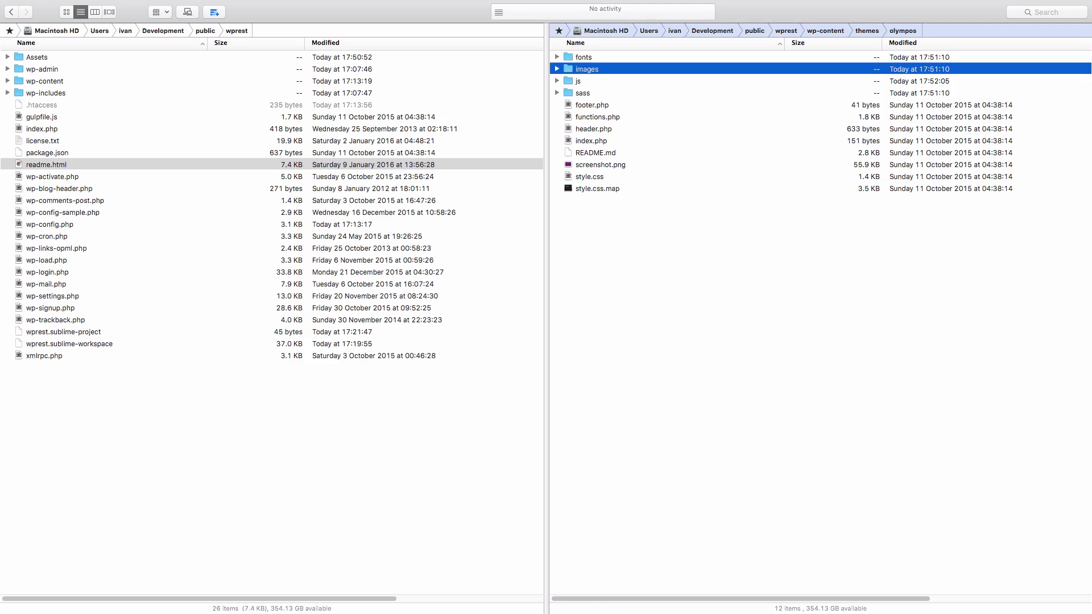
key("Up")
key("Down")
key("Down")
key("Down")
key("Down")
key("Down")
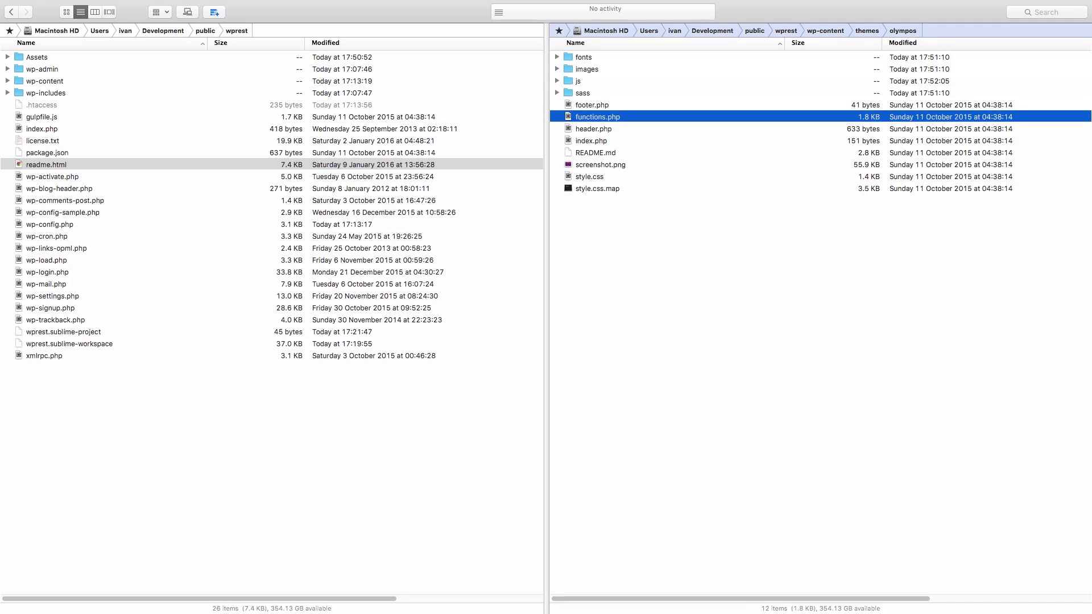
key("Down")
key("Down")
key("Down")
key("Down")
key("Down")
key("Down")
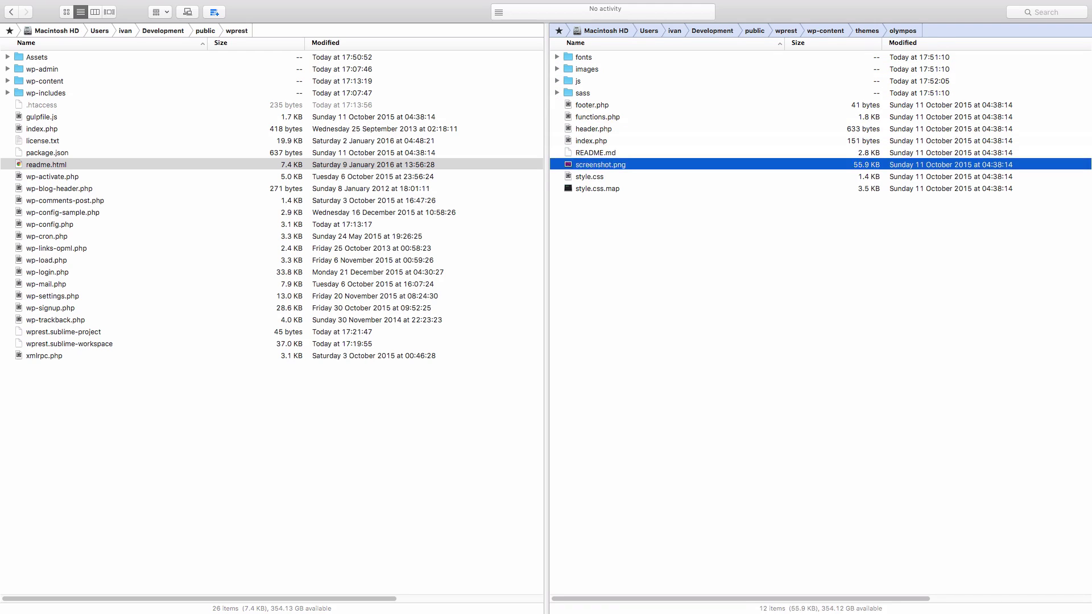
key("Up")
key("Down")
key("Up")
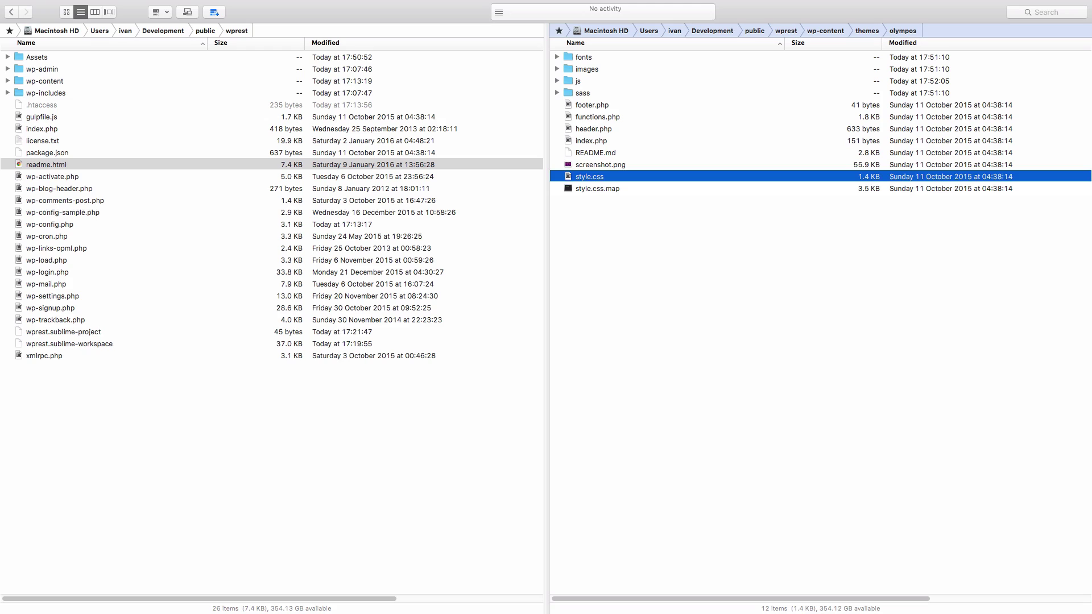
key("Up")
key("Up")
key("Up")
key("Up")
key("Up")
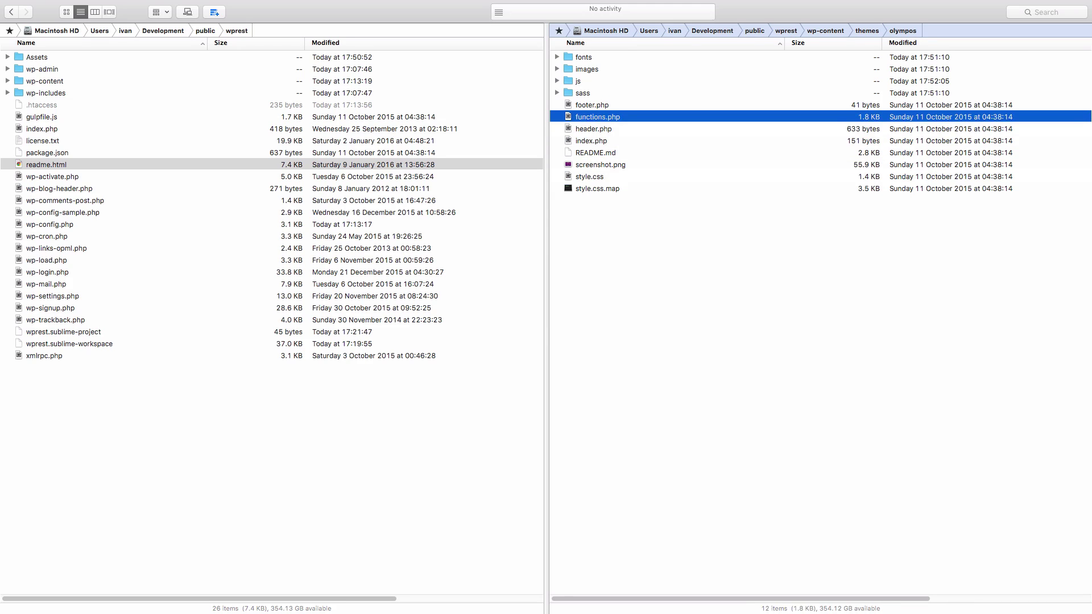
key("Down")
key("Down")
key("Up")
key("Up")
key("Down")
key("Down")
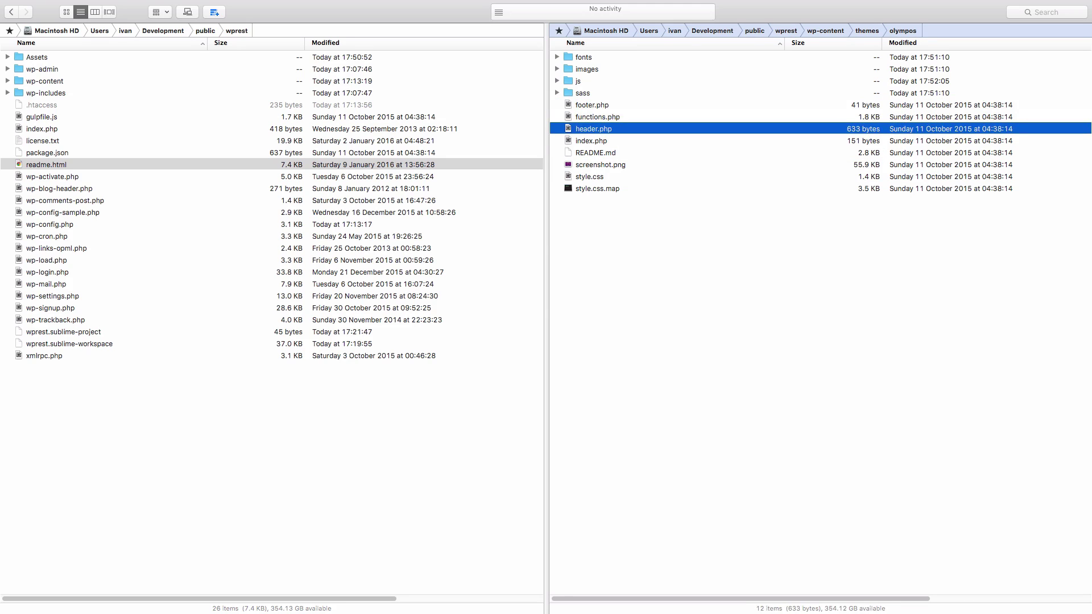
key("Down")
key("Up")
key("Up")
key("Up")
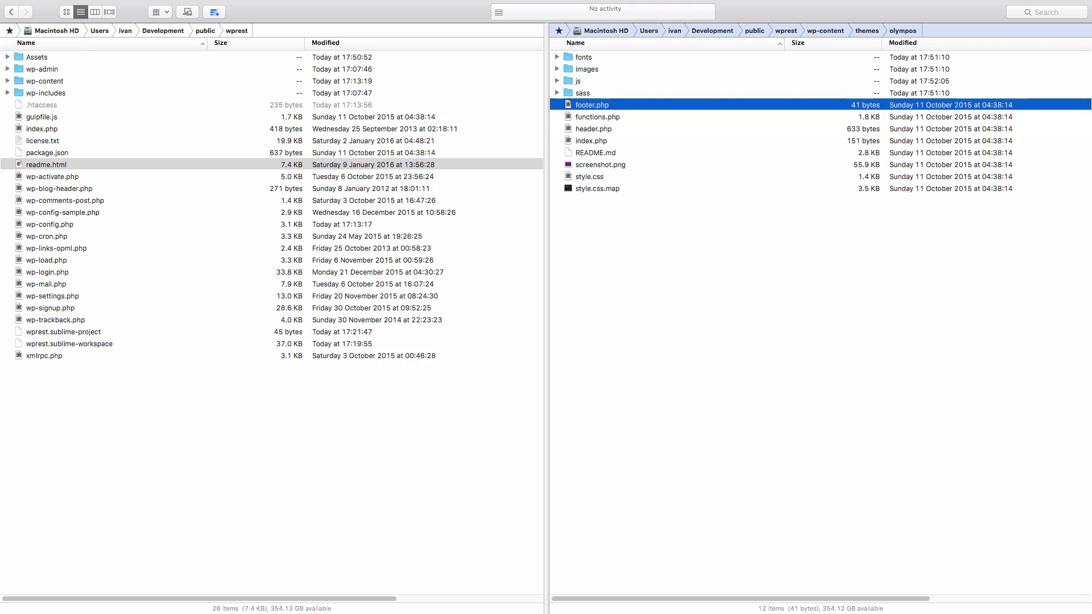
key("ctrl+Left")
key("ctrl+Left")
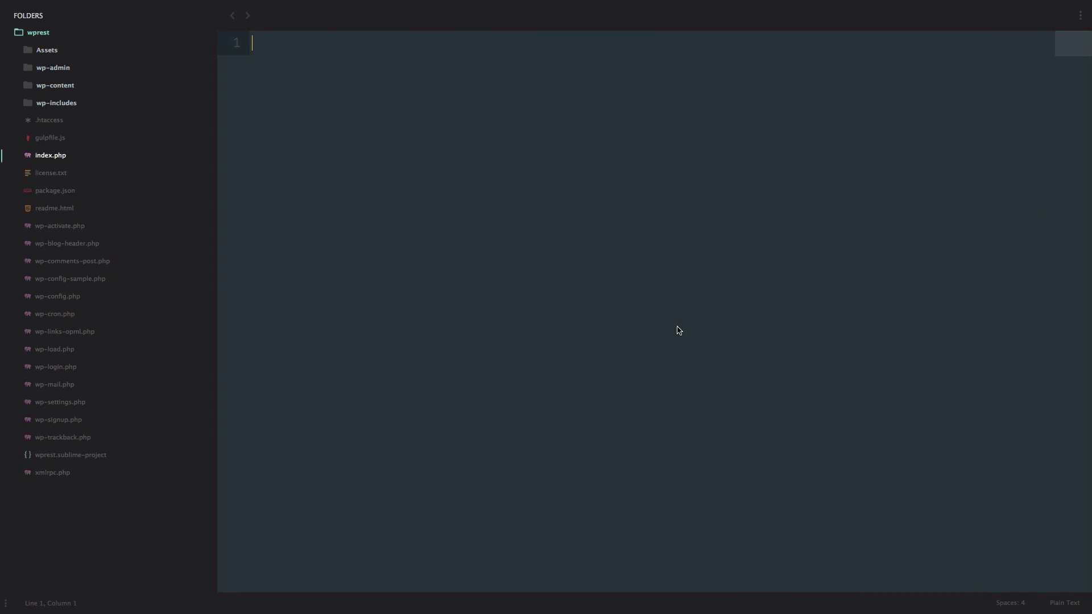
- Expand wp-content > themes > olympos and review header.php and footer.php
left_click(57, 91)
left_click(66, 124)
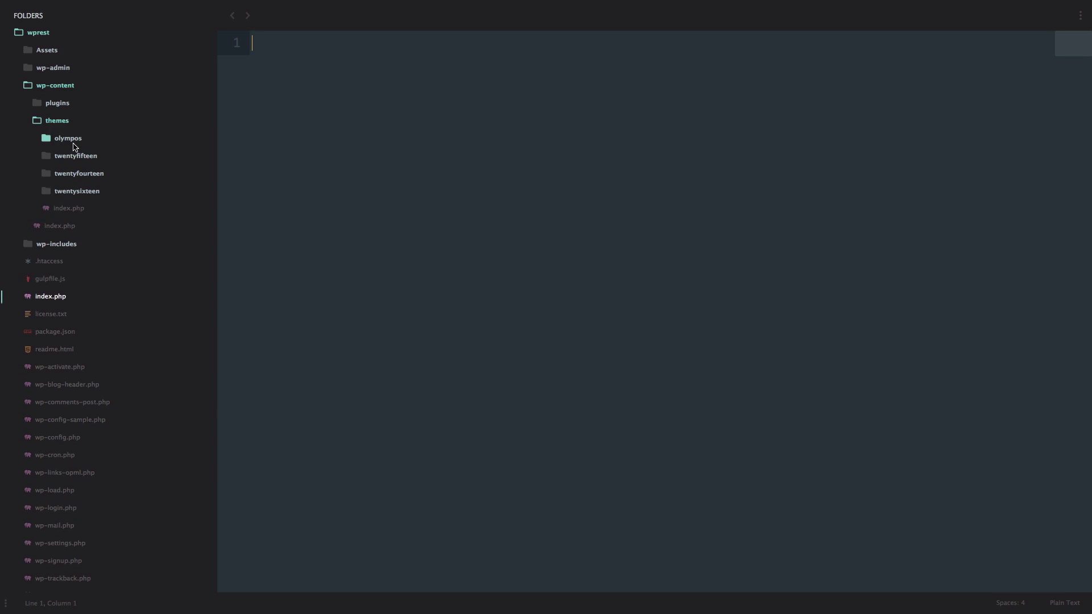
left_click(73, 140)
left_click(85, 262)
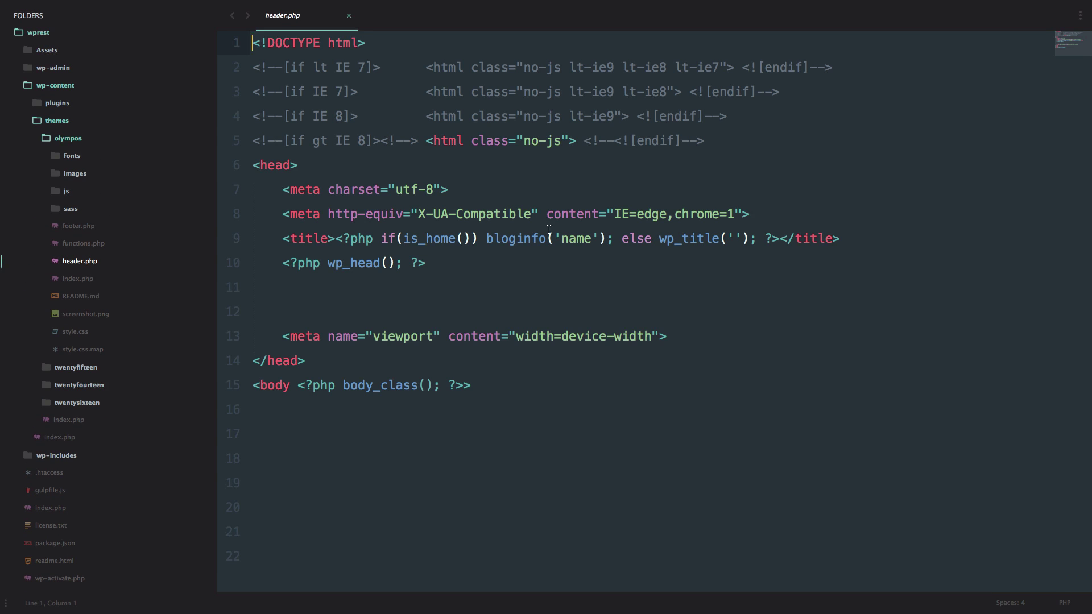
left_click_drag(253, 42, 192, 17)
left_click(85, 226)
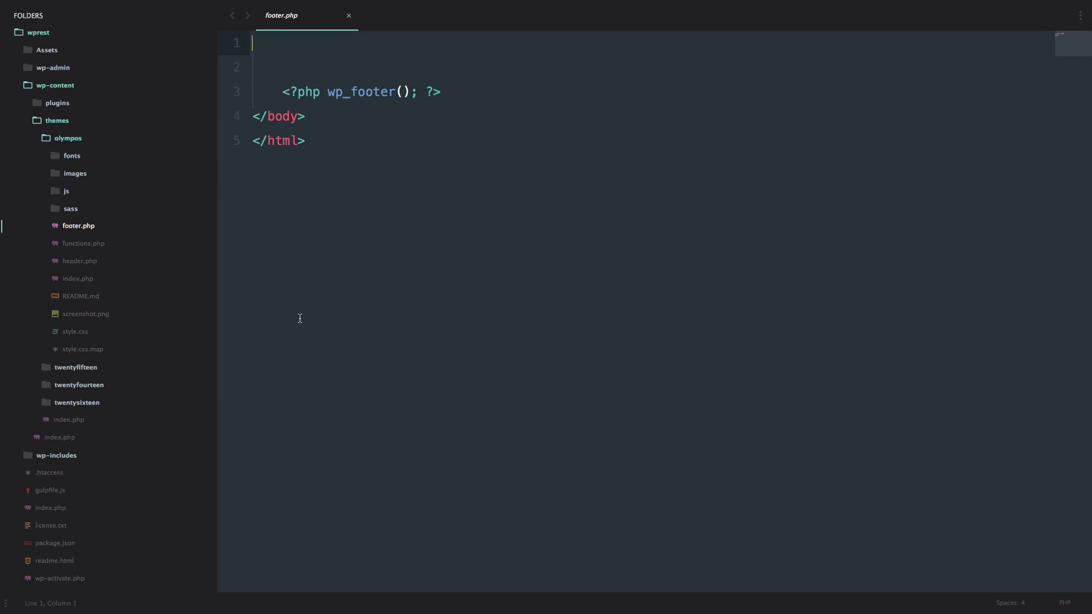
left_click(456, 96)
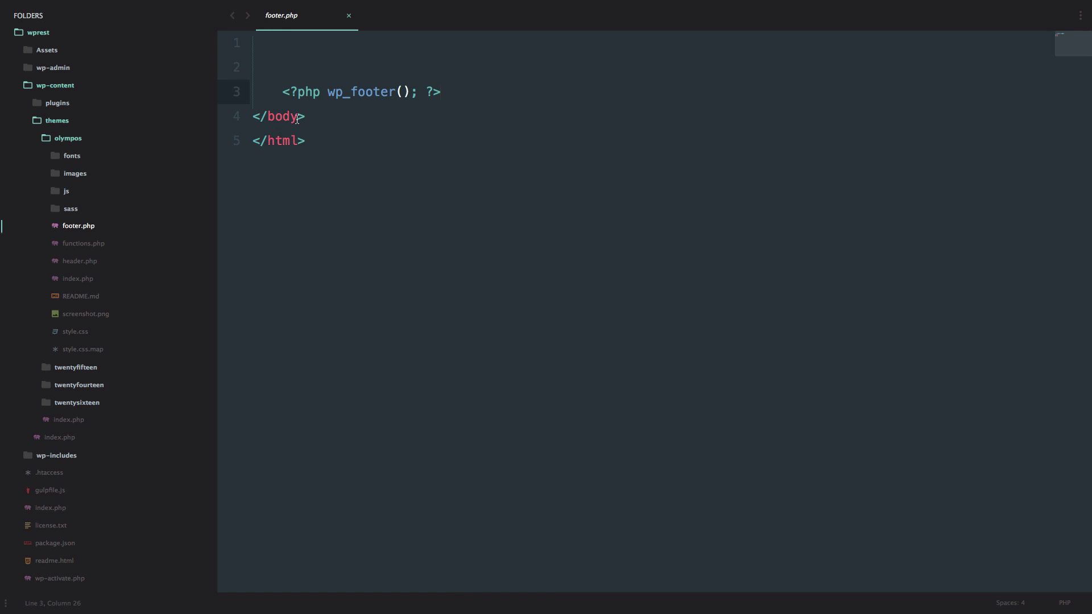
left_click(85, 261)
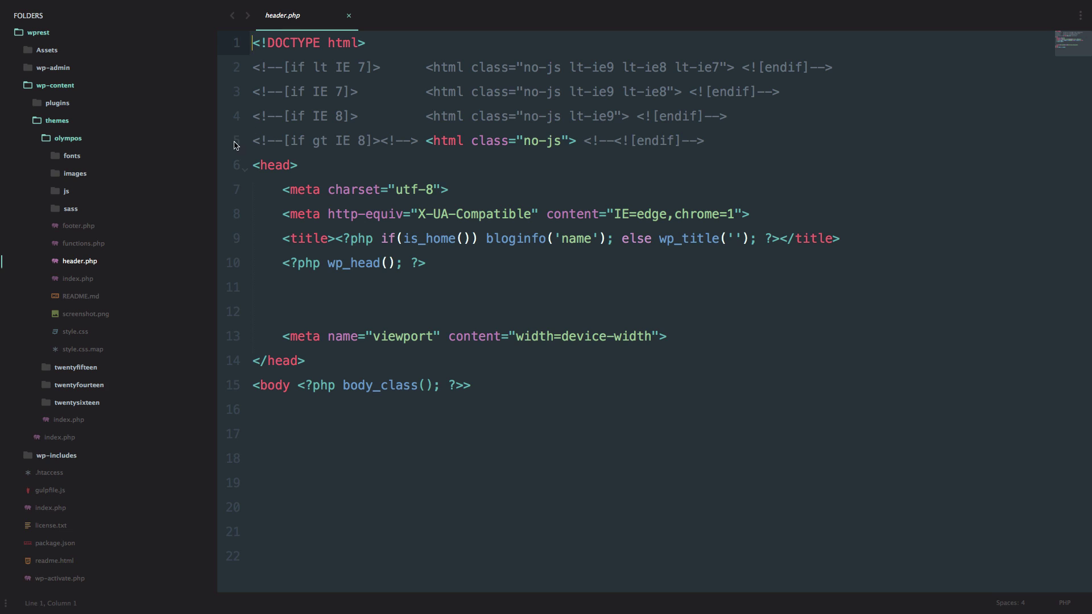
- Delete the welcome heading and paragraph from index.php and save it
left_click(85, 278)
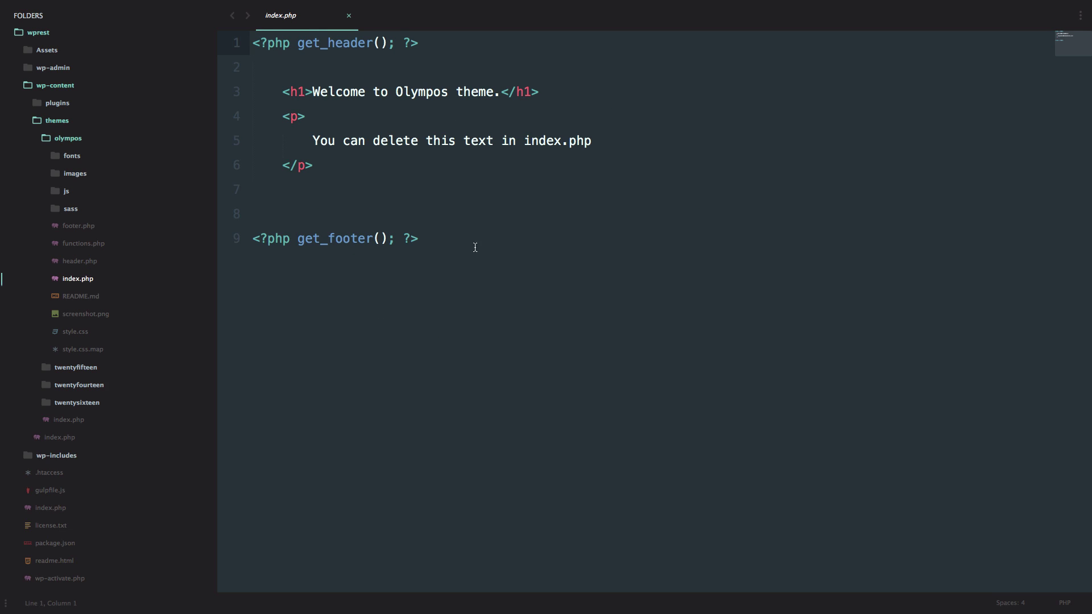
left_click_drag(339, 181, 236, 91)
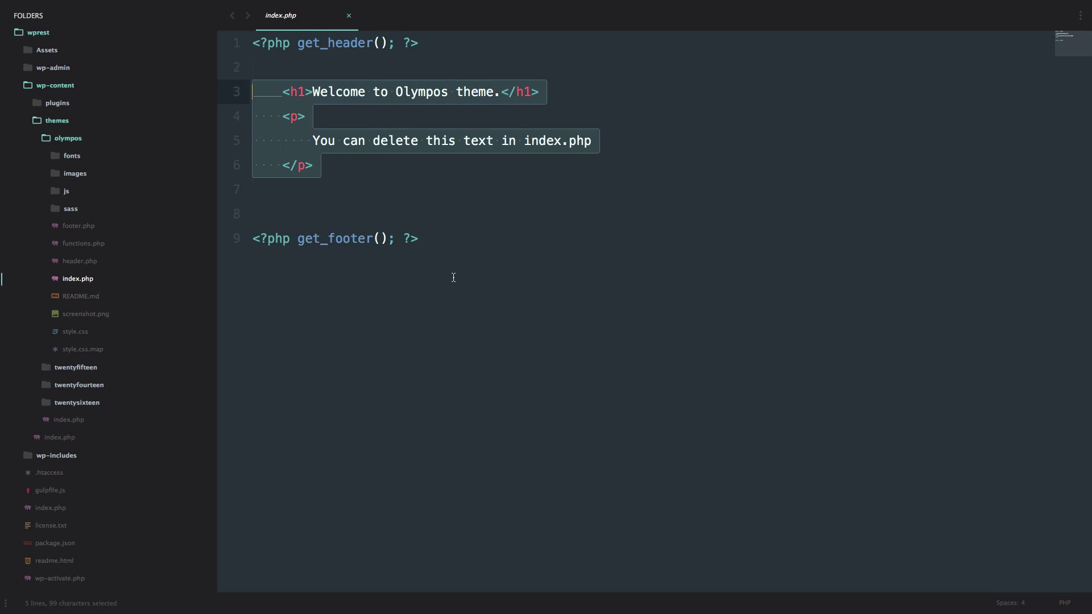
key("BackSpace")
left_click(252, 43)
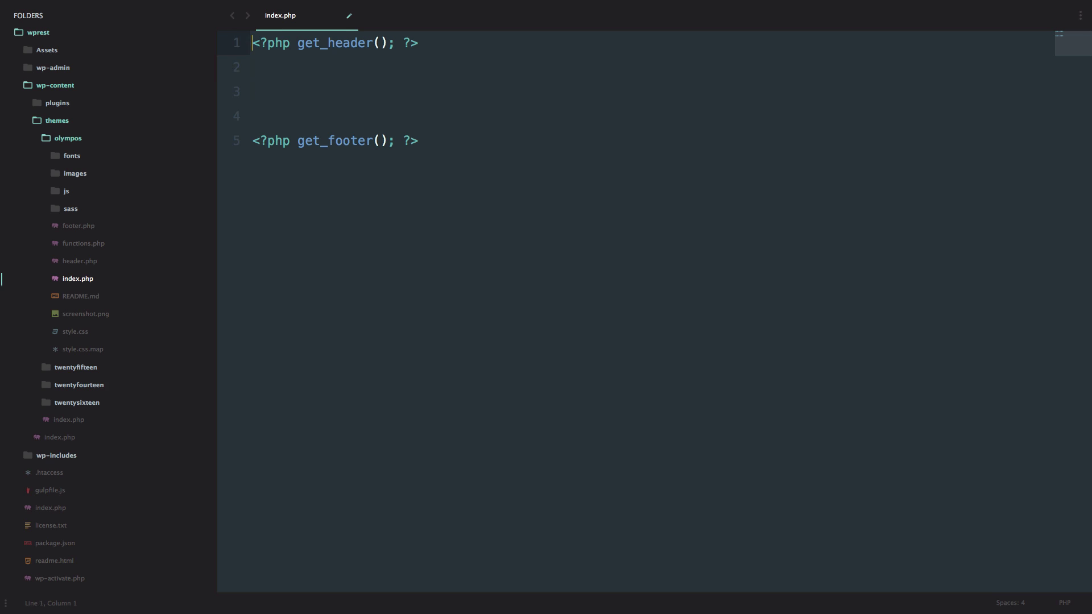
key("Down")
key("Down")
key("Down")
key("Down")
key("Up")
key("Up")
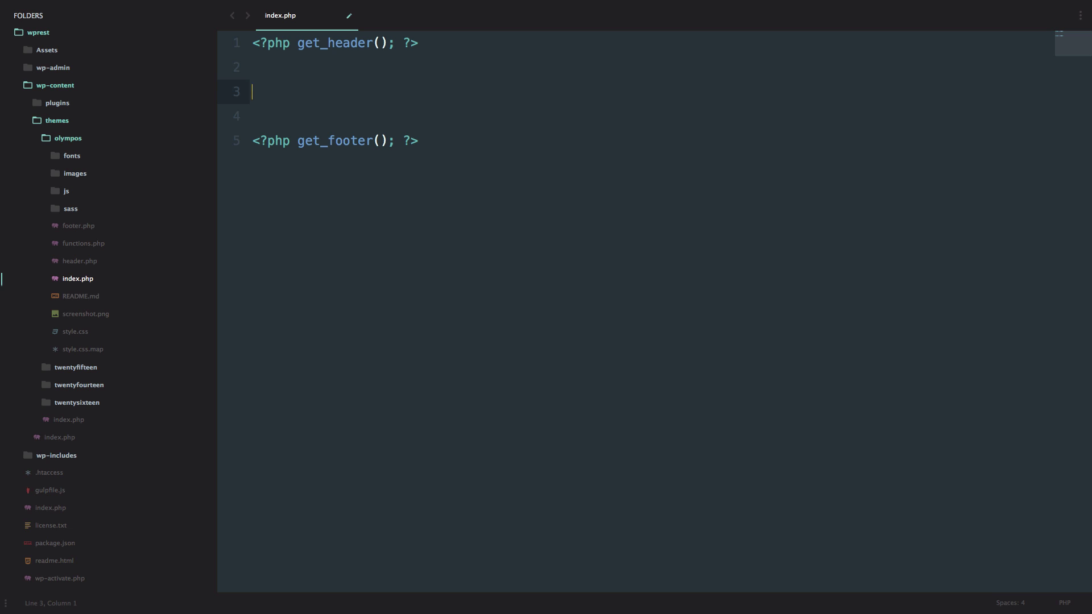
key("super+s")
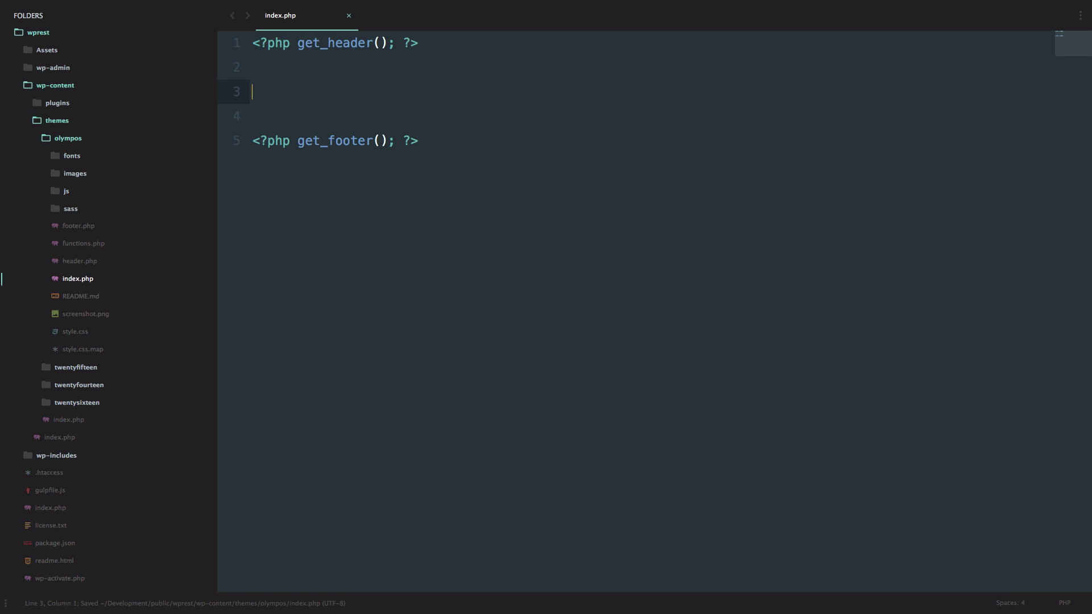
key("super+Tab")
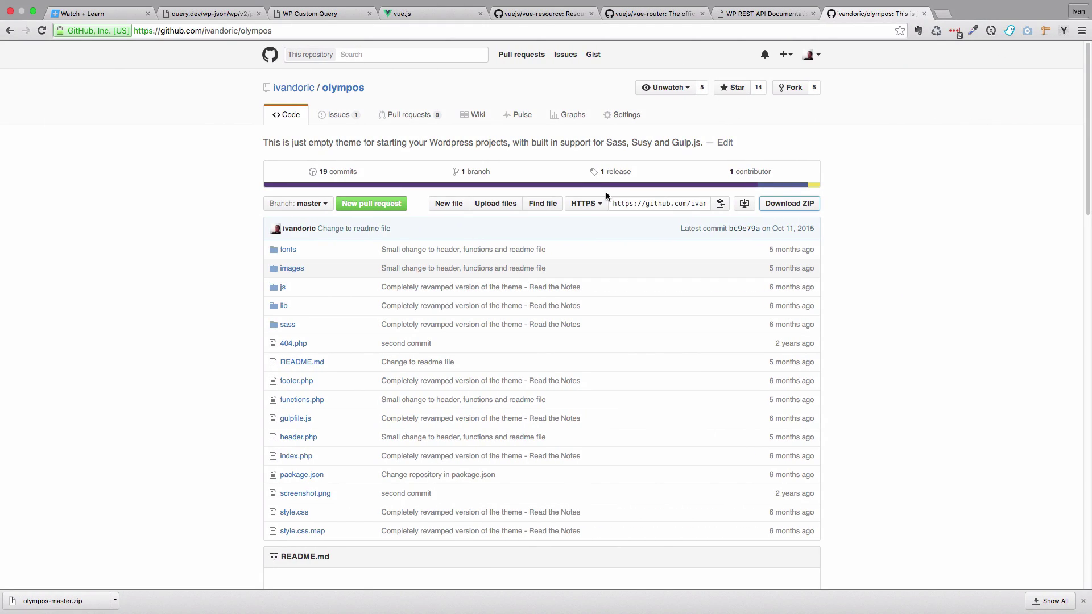
- Save the Vue.js development build as vue.js in wprest/wp-content/themes/olympos/js
left_click(398, 14)
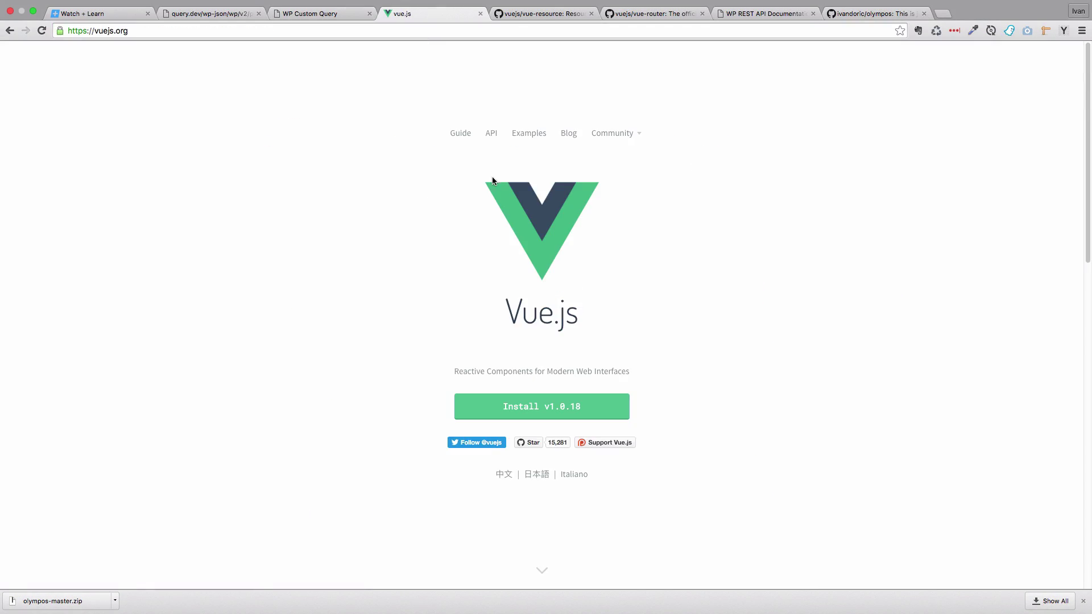
left_click(547, 409)
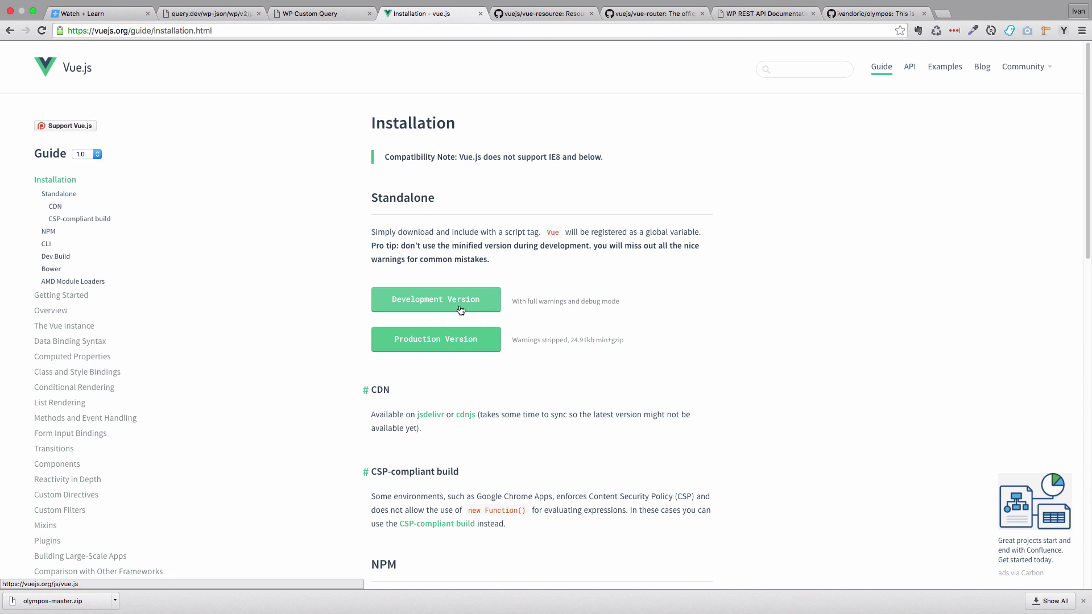
left_click(460, 309)
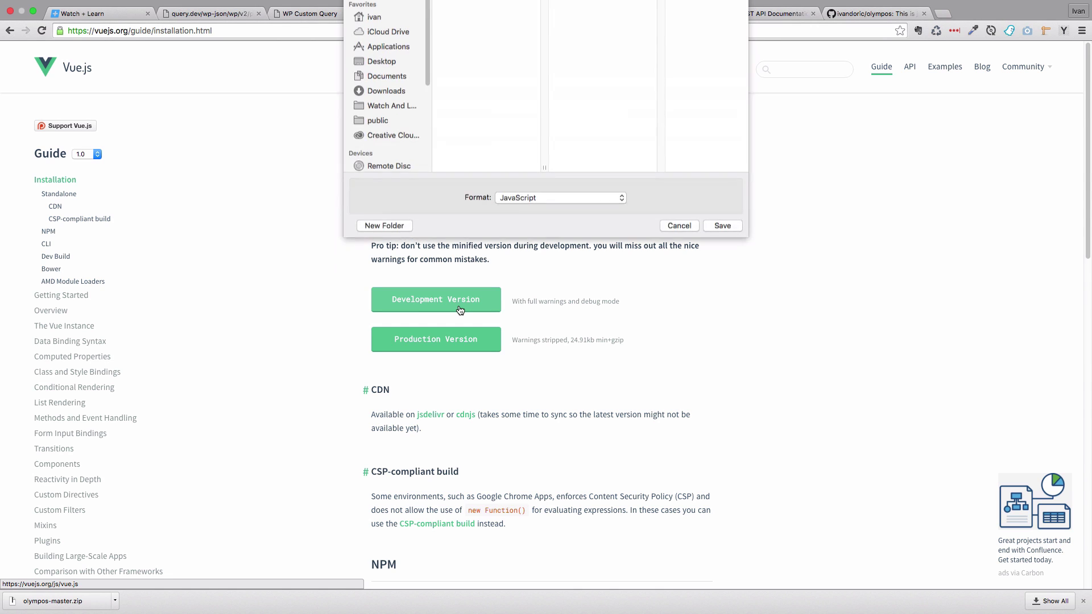
left_click(557, 66)
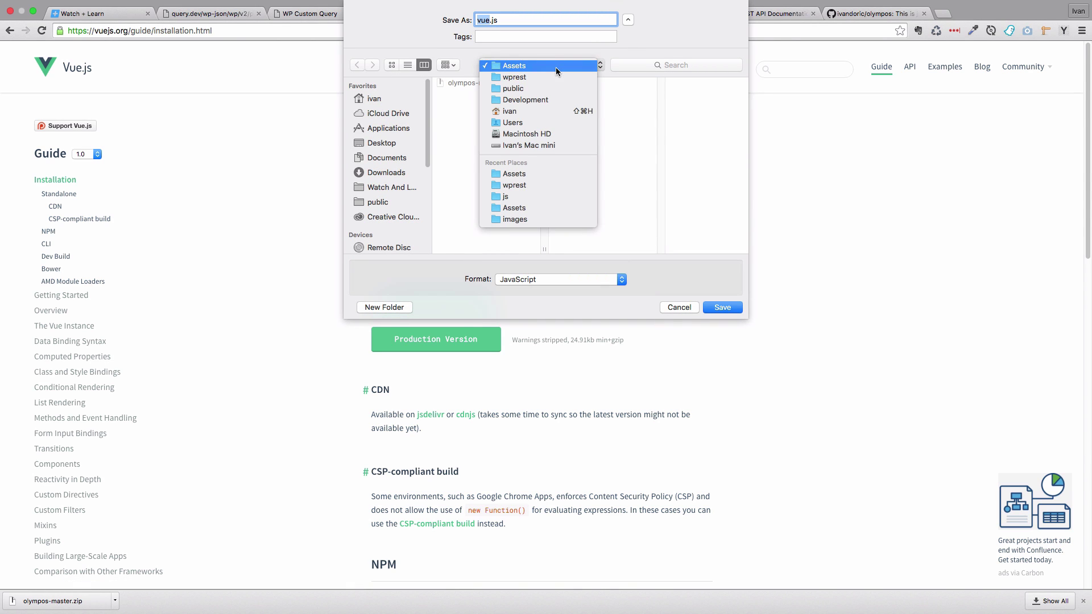
left_click(555, 77)
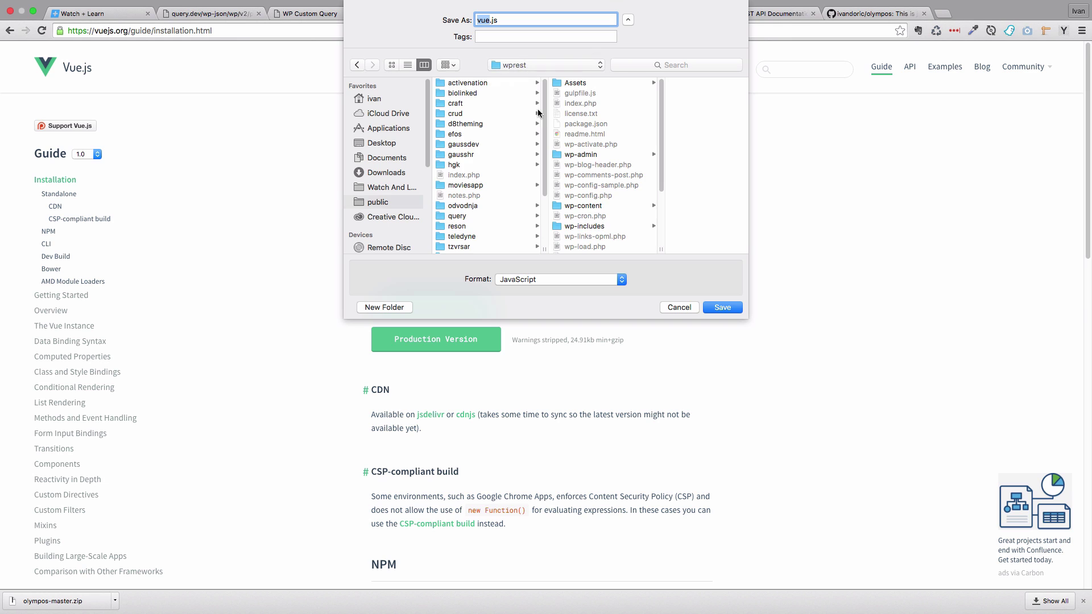
left_click(602, 205)
left_click(669, 103)
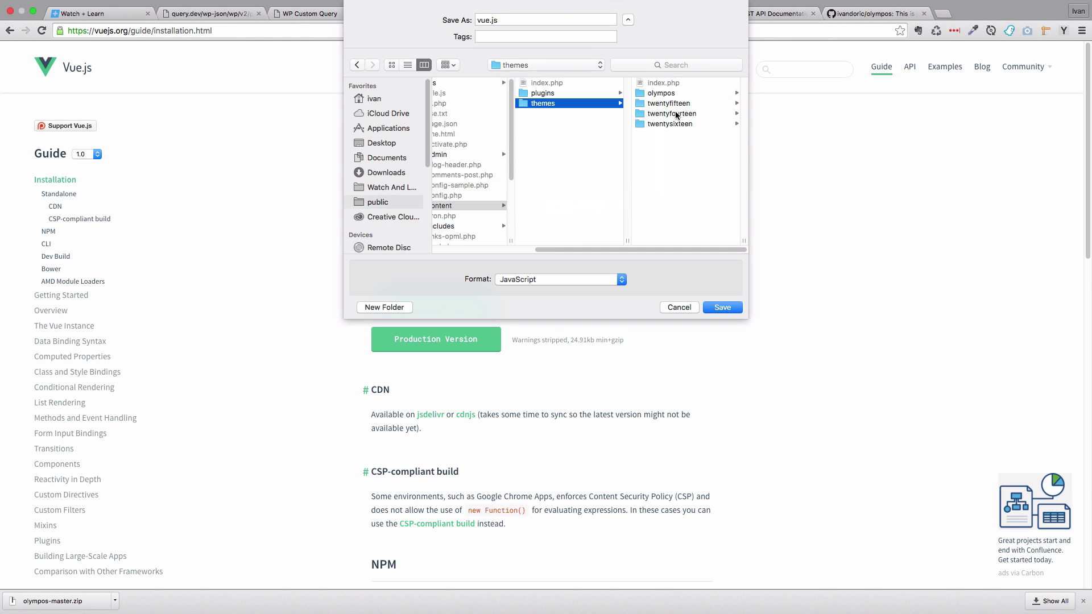
left_click(671, 93)
left_click(671, 144)
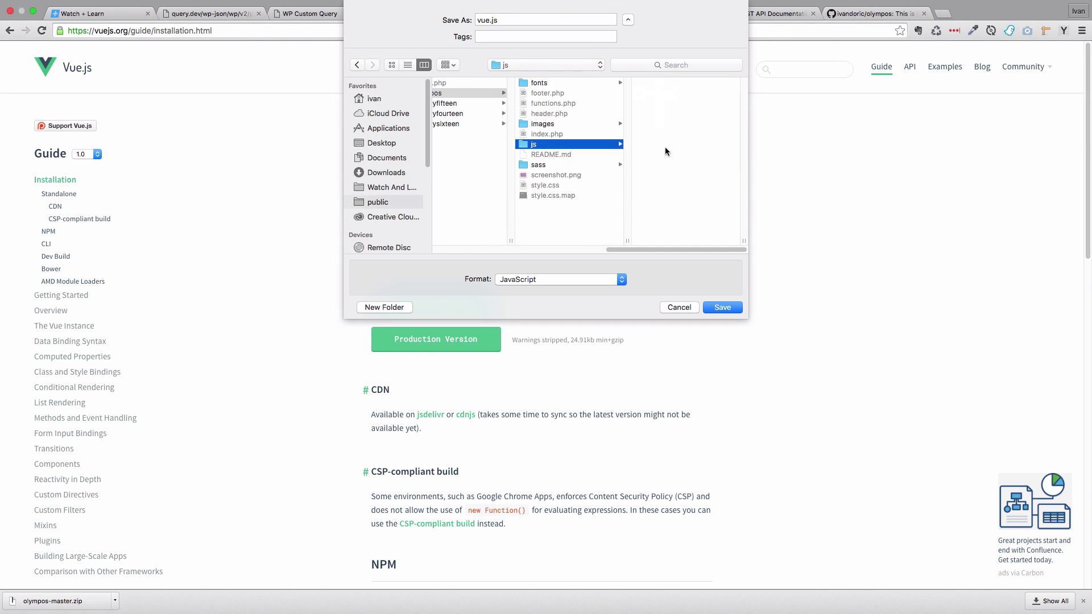
left_click(723, 307)
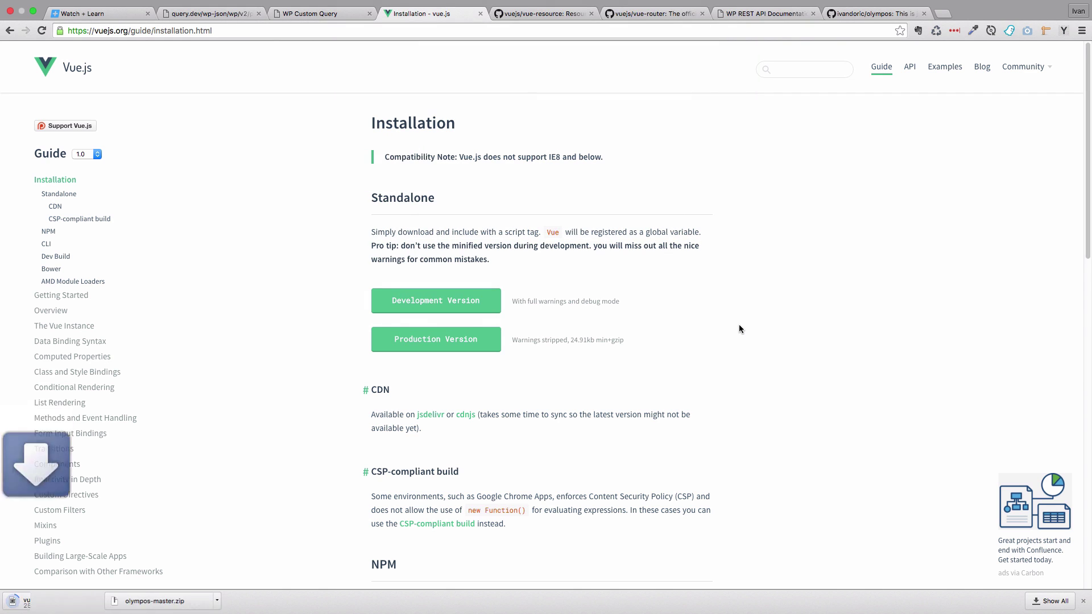
- Save the raw vue-resource.js from the dist folder into the olympos js folder
left_click(480, 14)
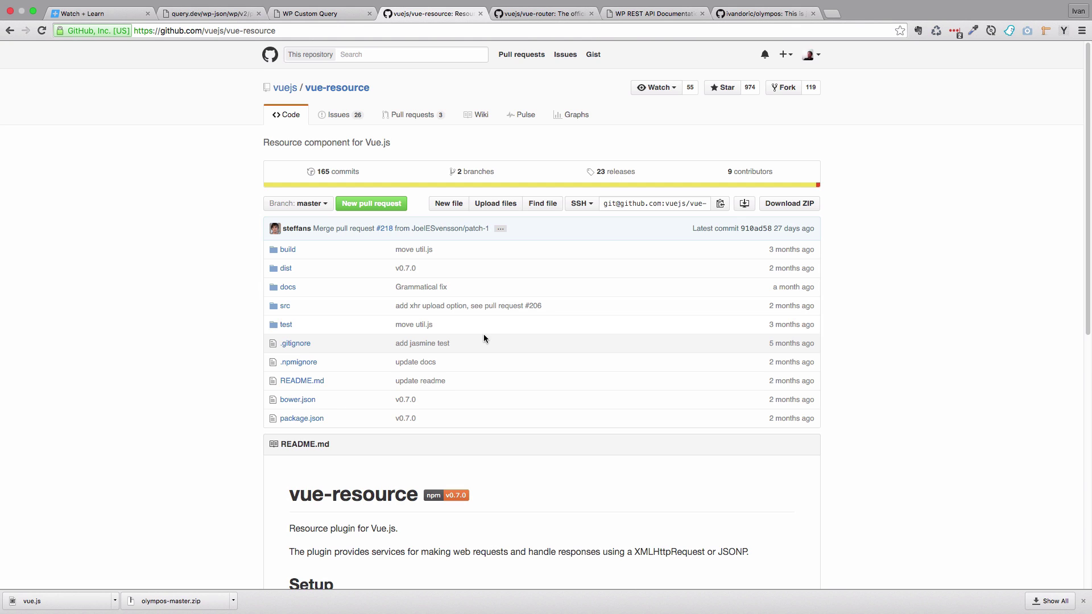
left_click(286, 270)
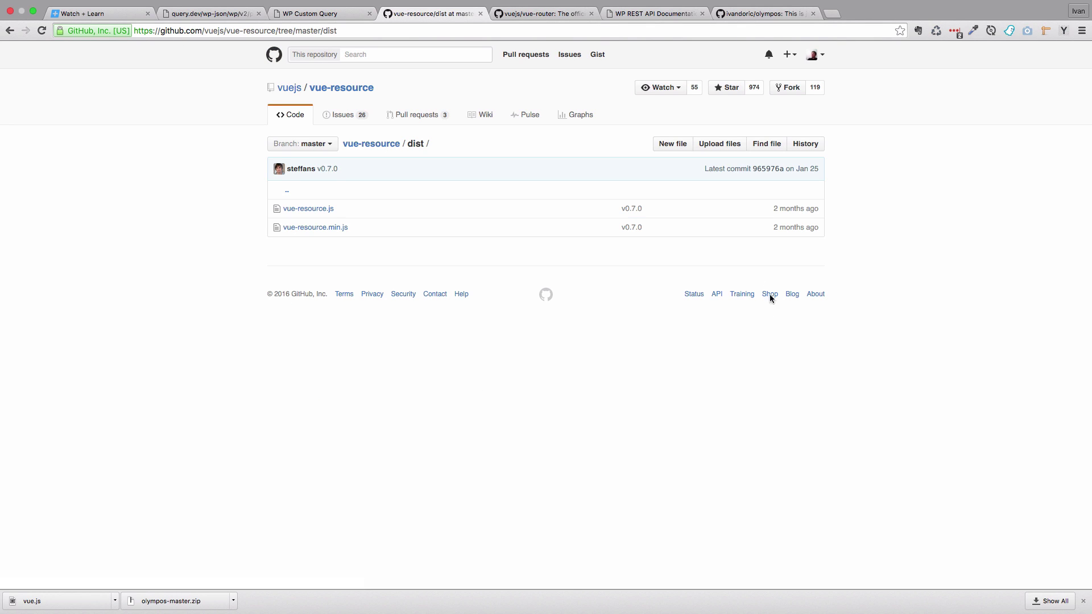
left_click(316, 210)
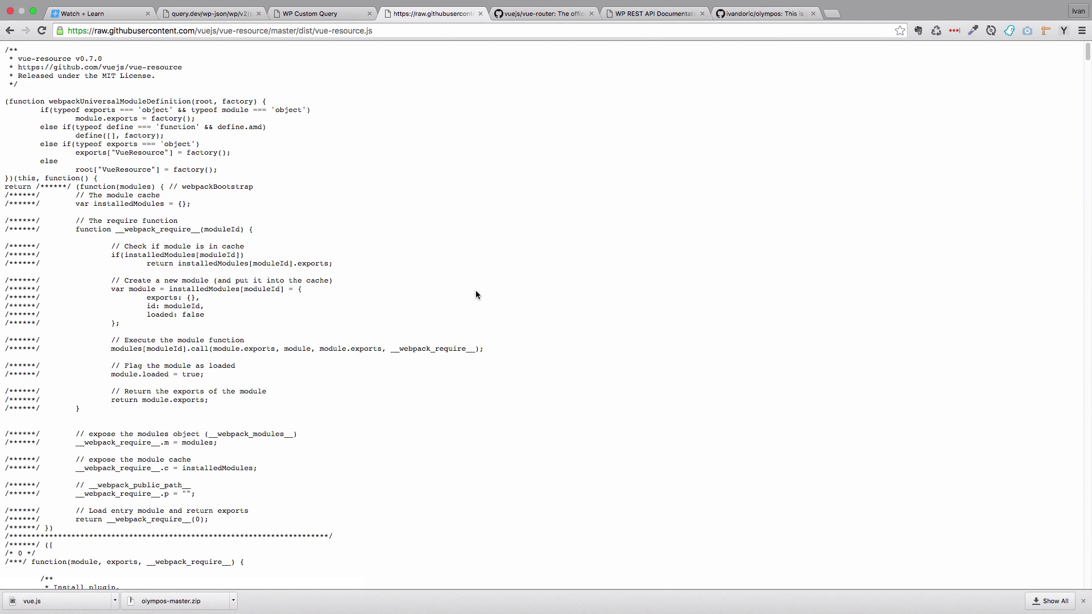
key("super+s")
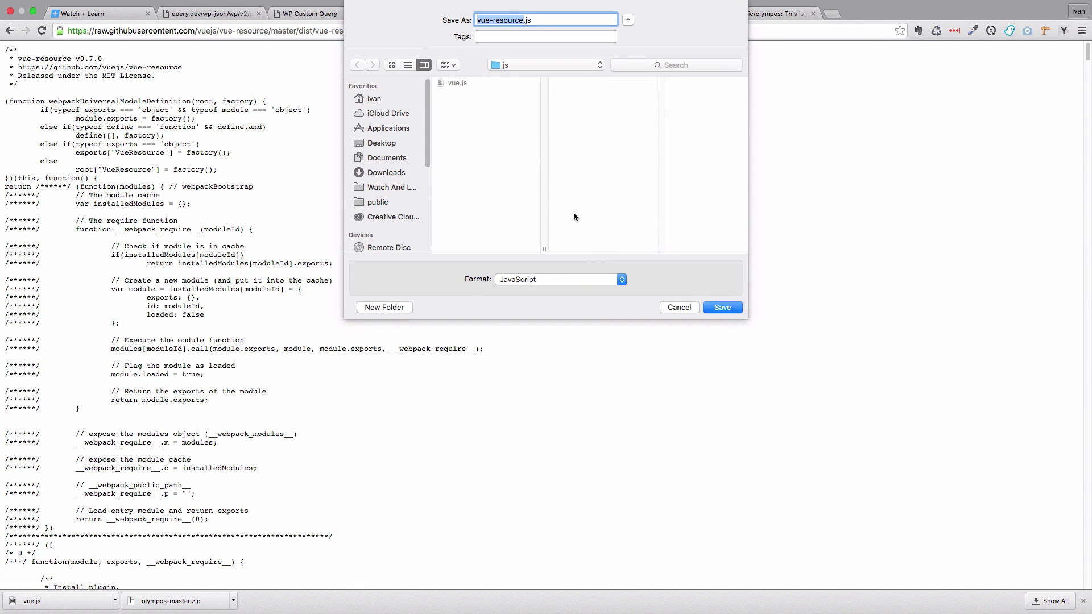
left_click(722, 307)
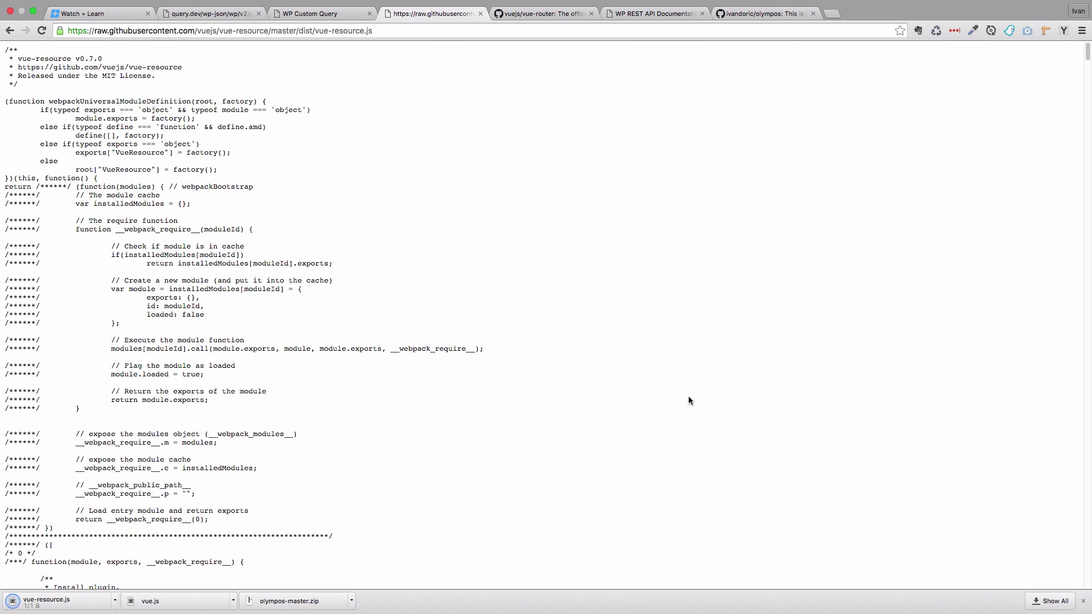
- Inspect the brick-wall post on the WP Custom Query demo site, noting its post id in the address
left_click(480, 13)
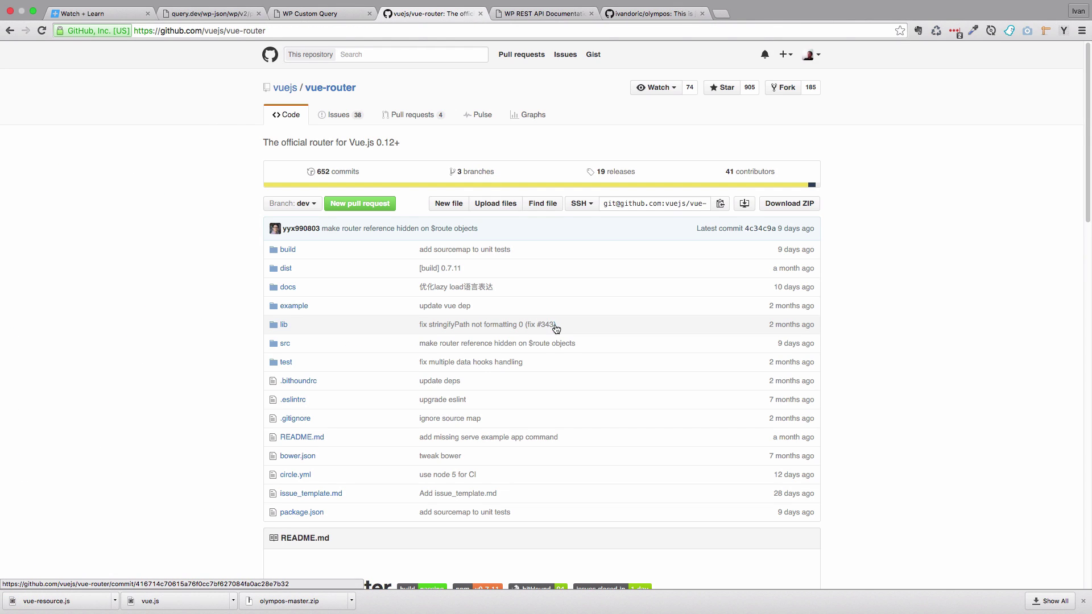
left_click(315, 17)
scroll(335, 227, "down", 4)
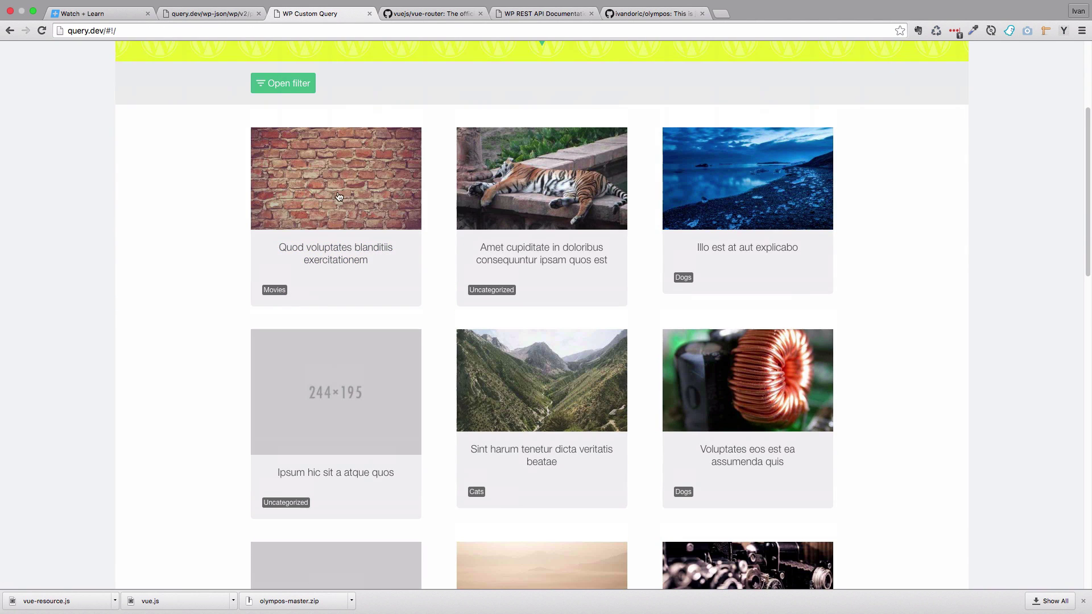
left_click(339, 196)
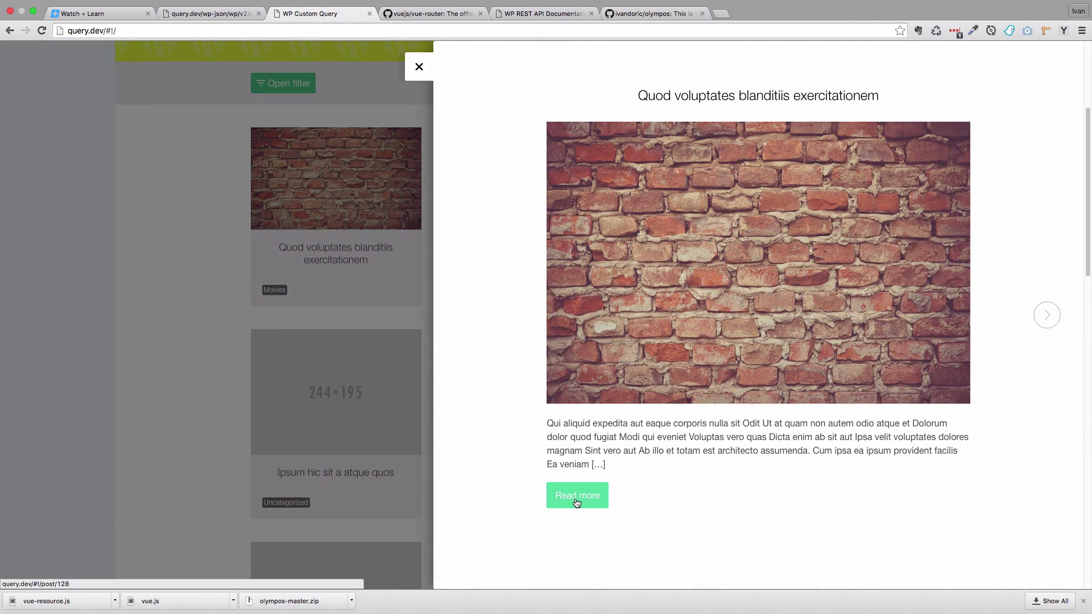
left_click(577, 503)
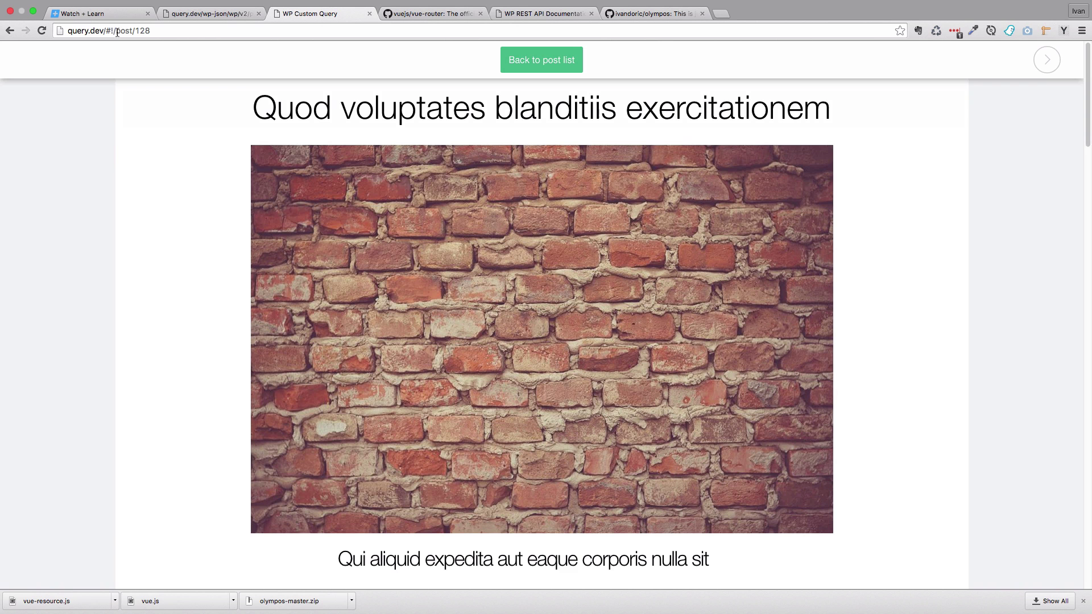
left_click_drag(117, 32, 166, 32)
scroll(710, 323, "down", 5)
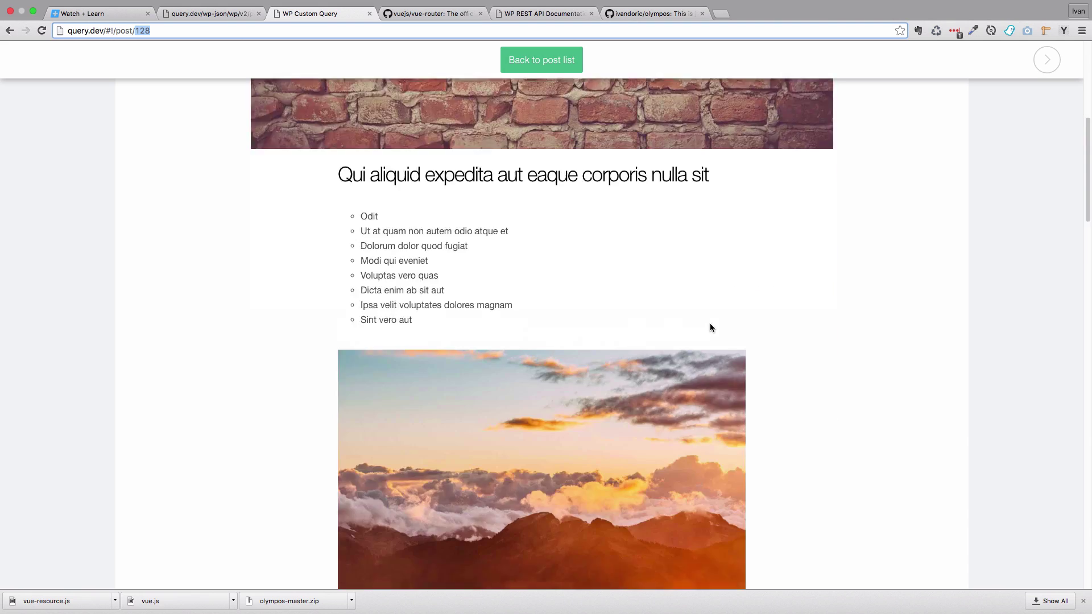
scroll(710, 323, "up", 5)
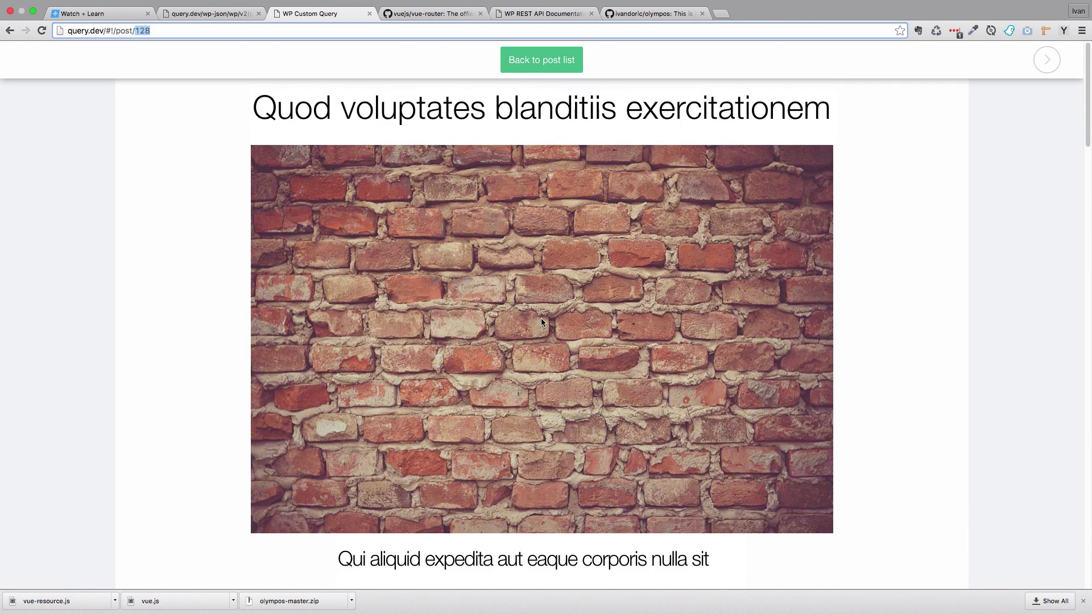
- Save vue-router.js from the vue-router repo's dist folder into the theme's js folder
key("ctrl+Tab")
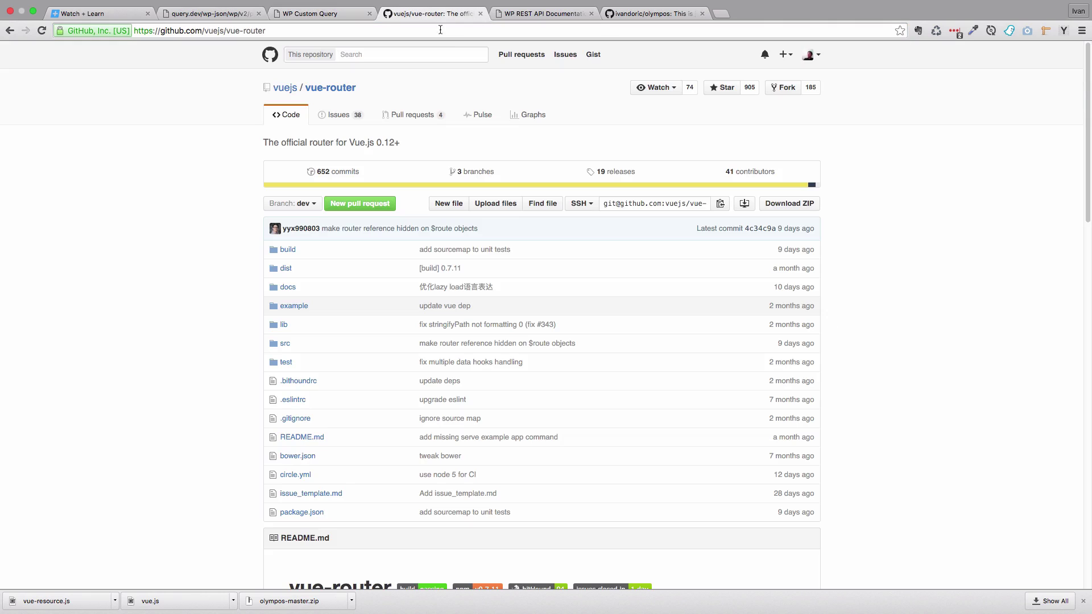
left_click(286, 271)
left_click(306, 211)
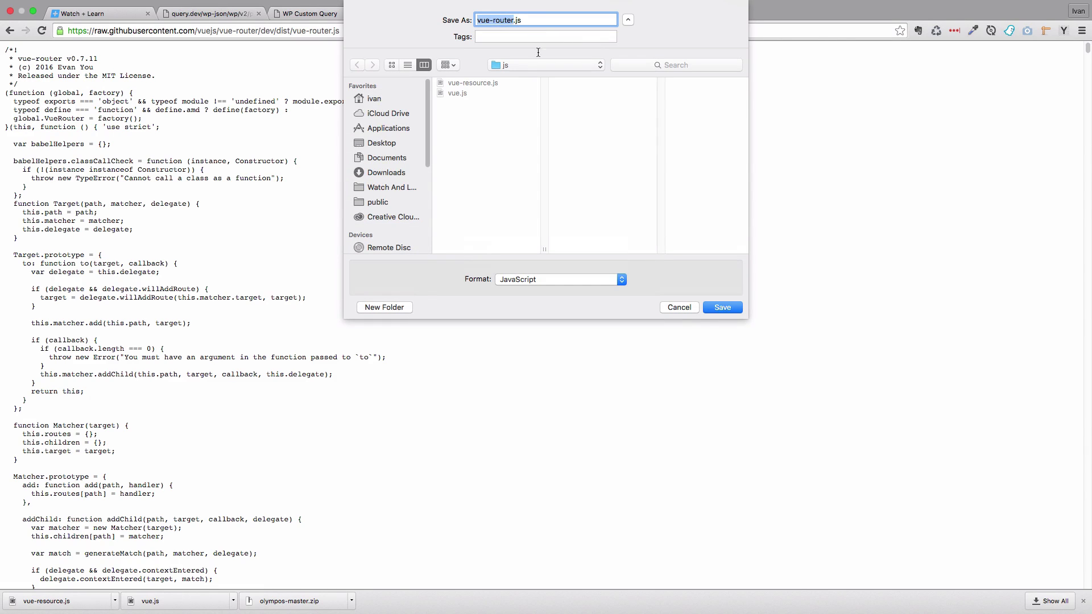
left_click(722, 307)
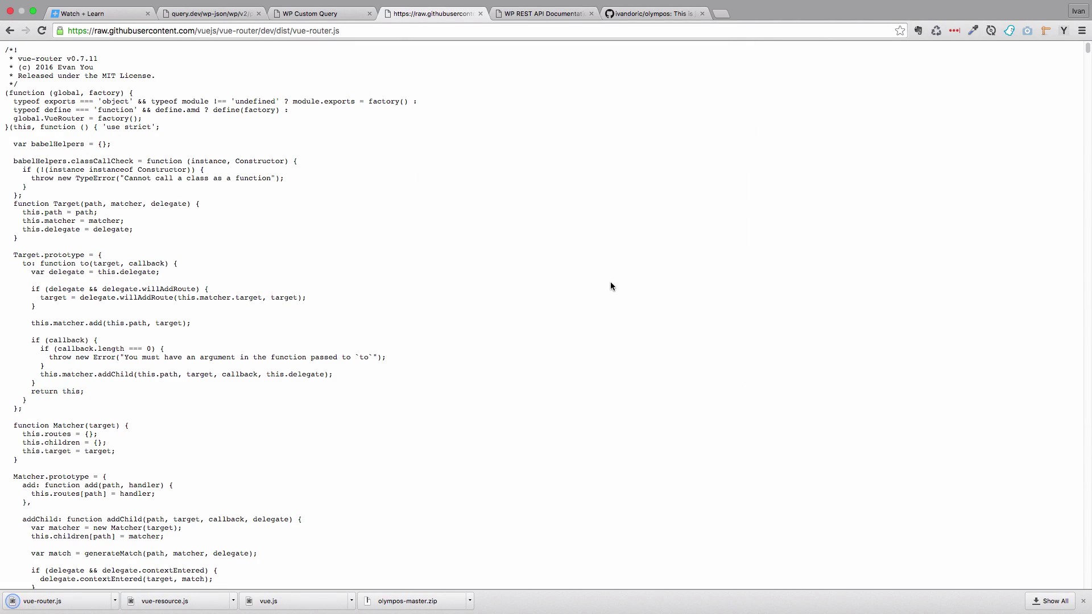
key("super+Tab")
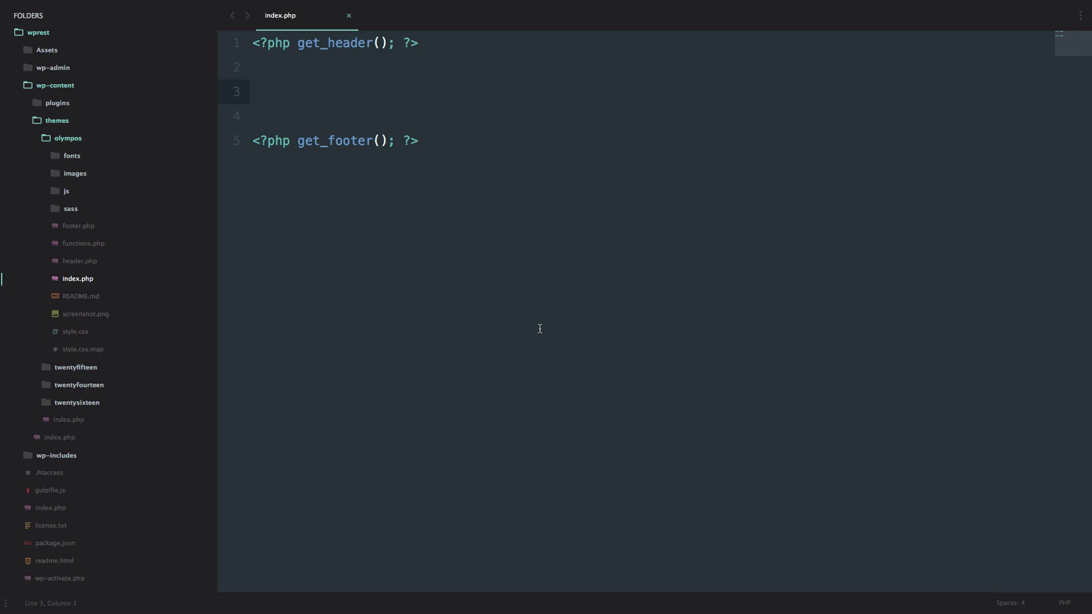
- Expand the theme's js folder and preview vue-router.js, vue-resource.js and vue.js
left_click(57, 191)
left_click(91, 226)
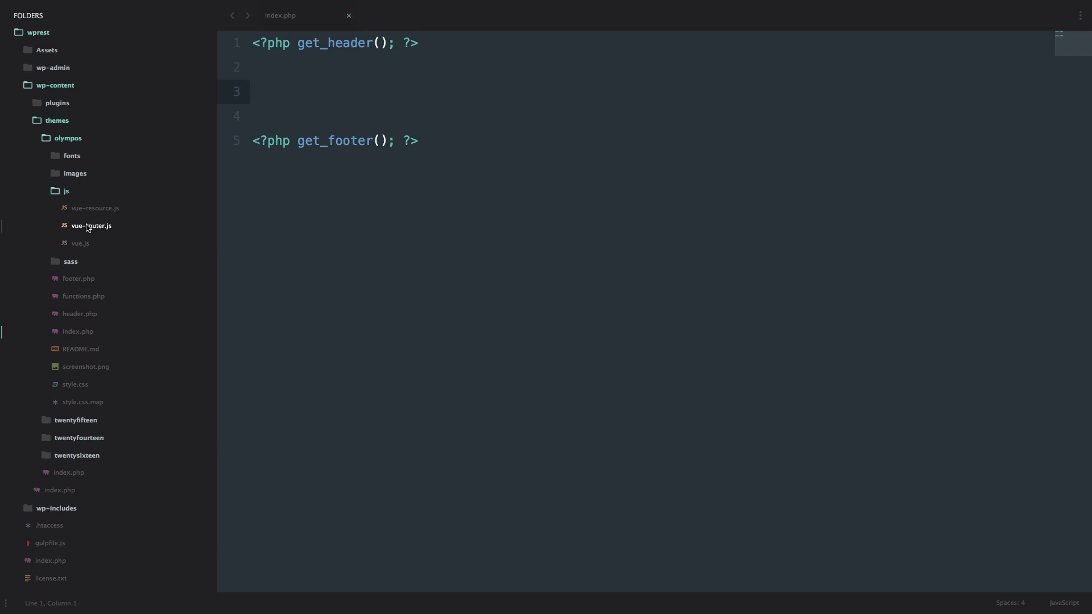
left_click(91, 215)
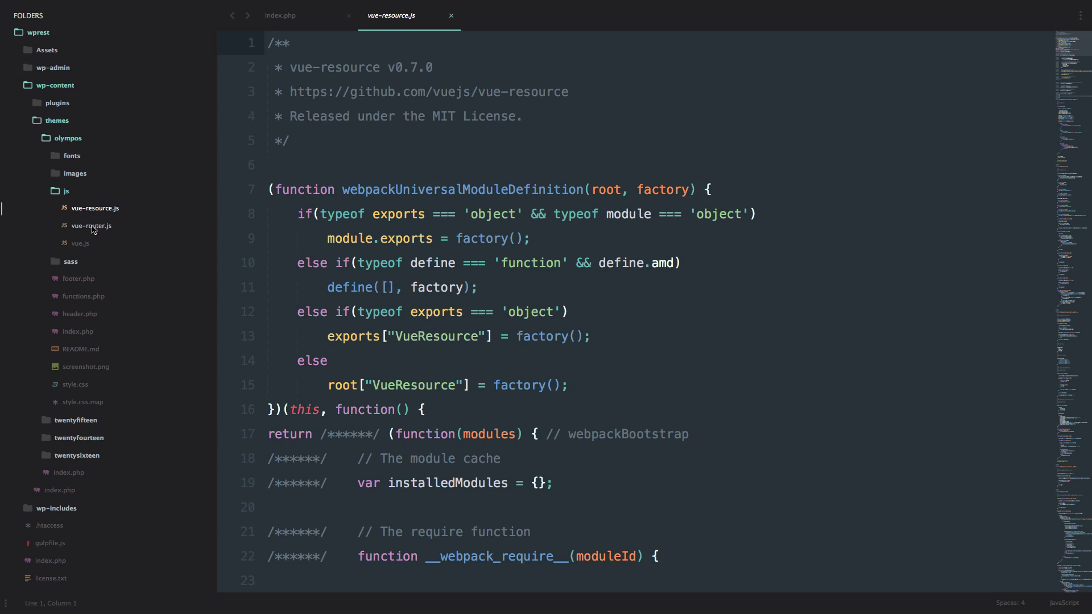
left_click(93, 227)
left_click(85, 244)
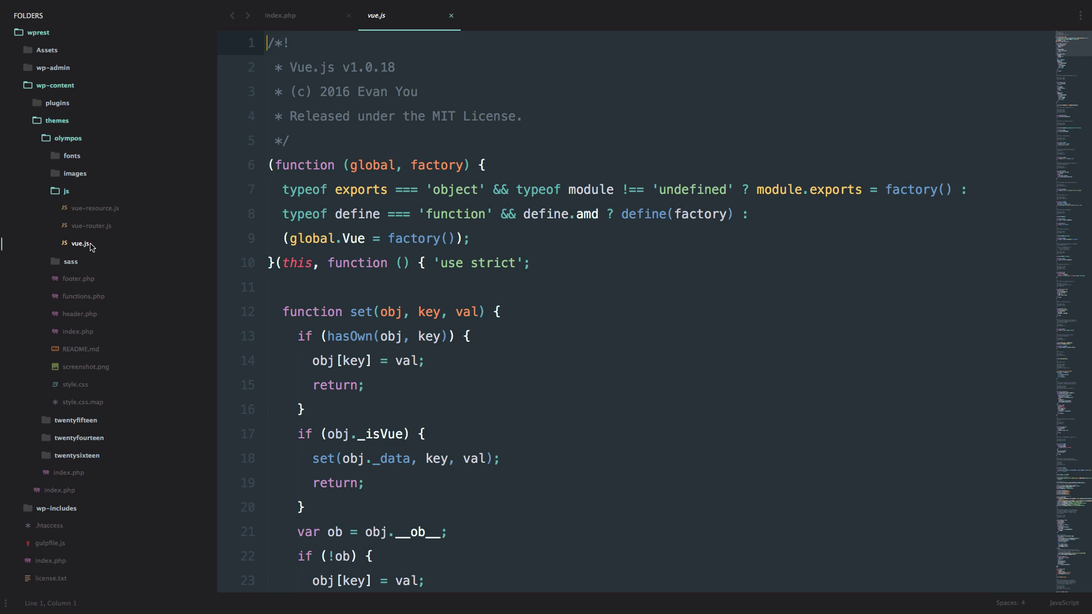
- Create an empty app.js in the js folder and close the vue.js and index.php tabs
left_click(524, 337)
key("super+alt+n")
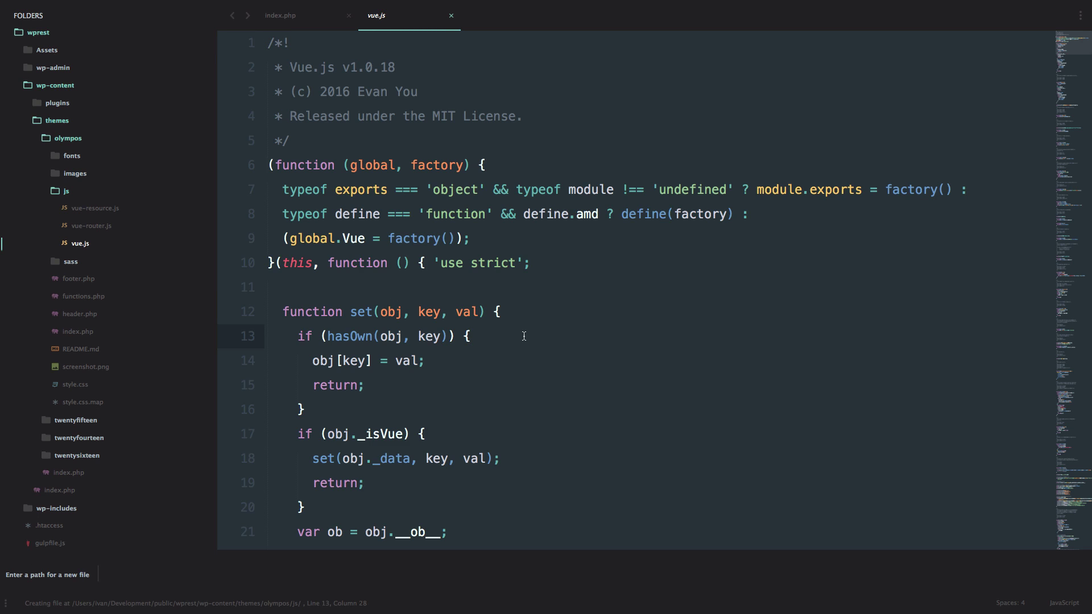
type("app.js")
key("Return")
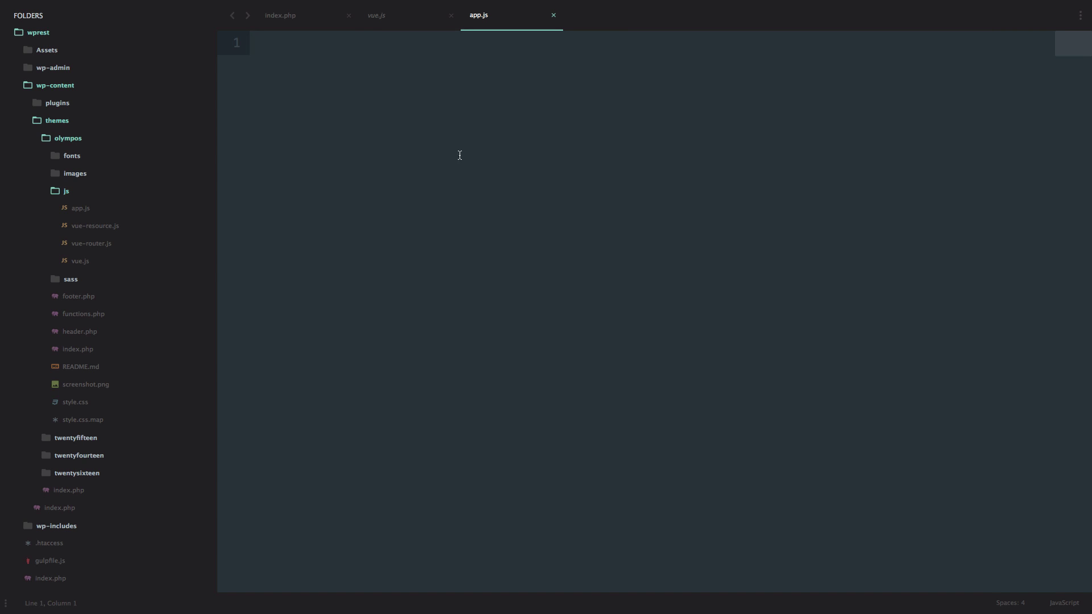
left_click(451, 16)
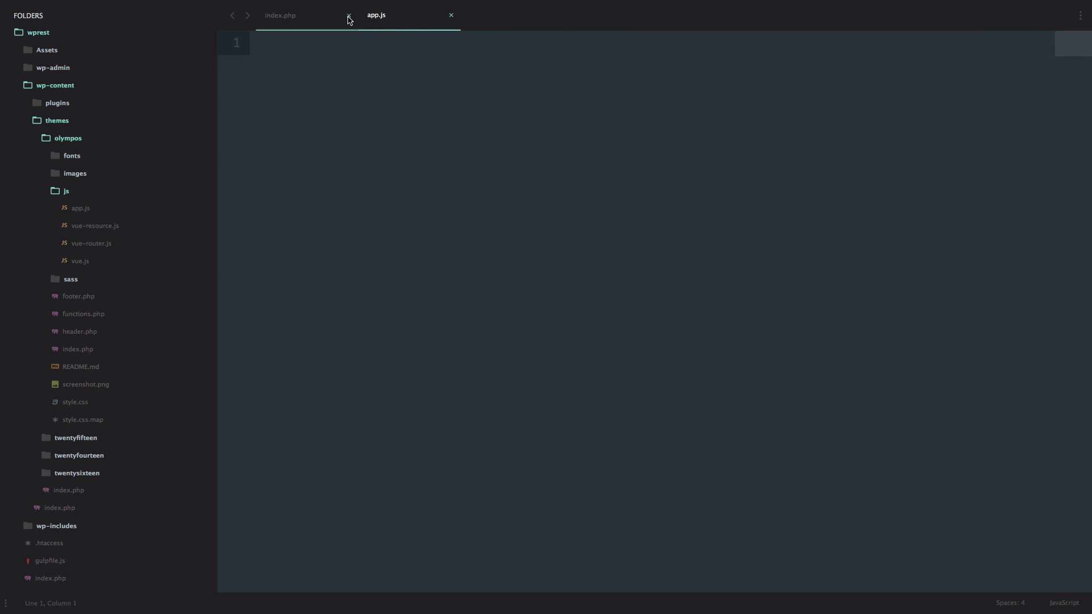
left_click(349, 15)
- Paste the four script tags on a new line below wp_footer in footer.php
left_click(78, 296)
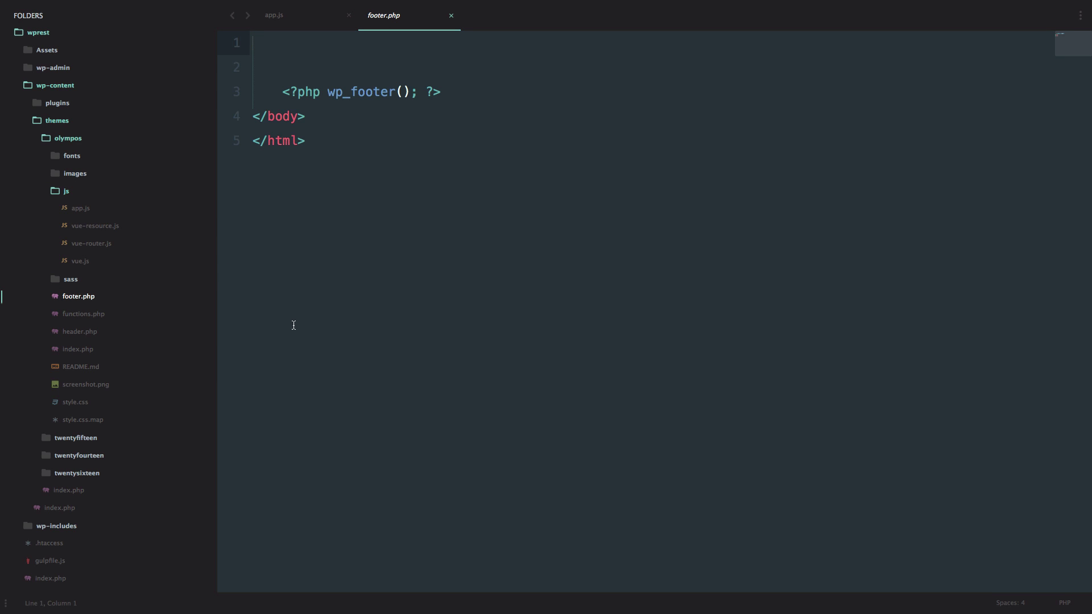
left_click(456, 96)
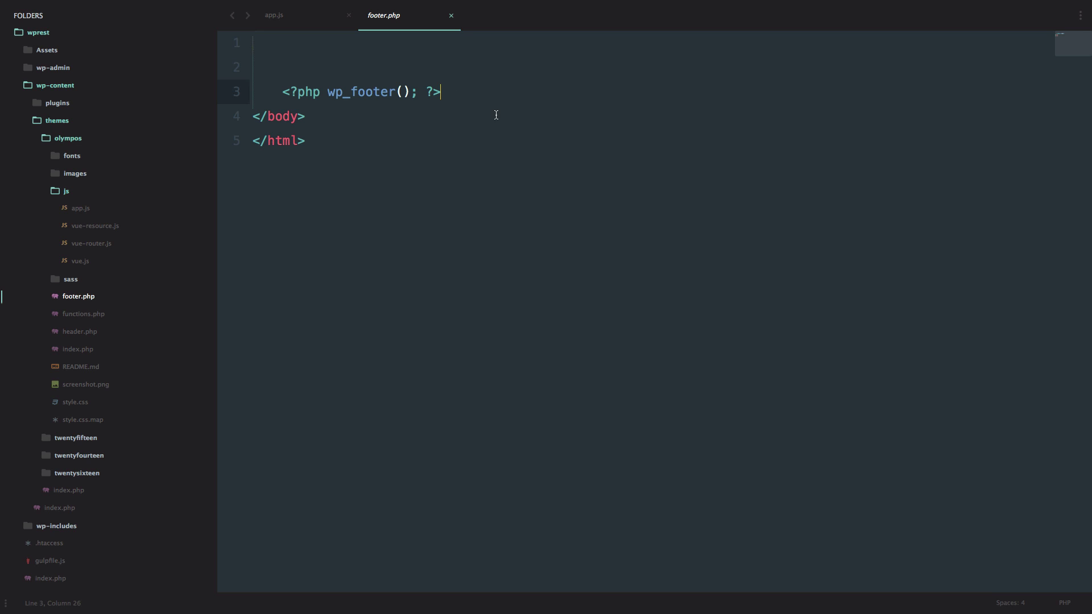
key("Return")
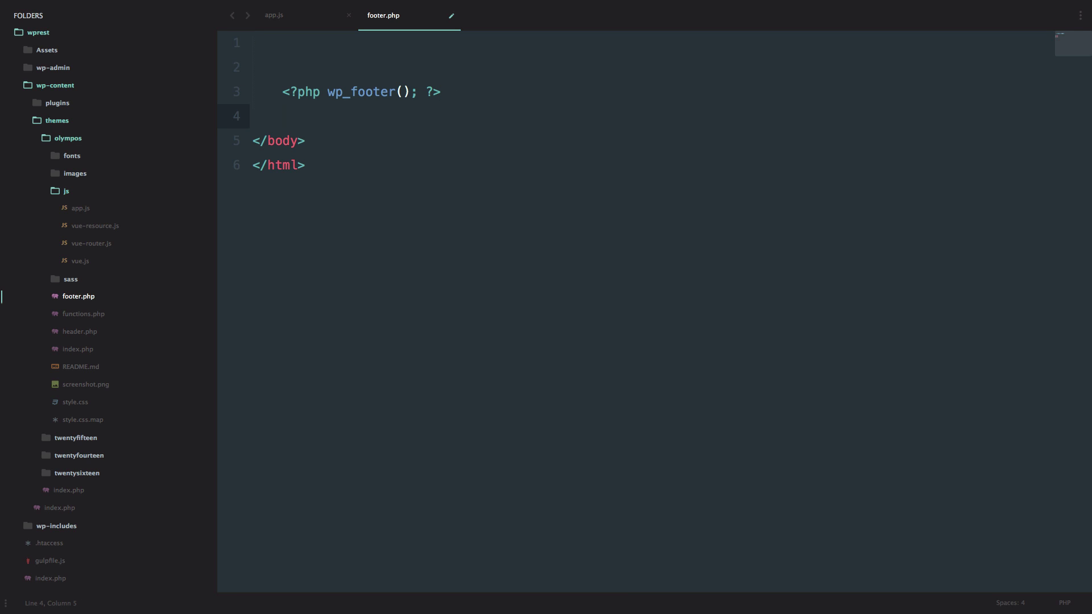
type("<script type=\"text/javascript\" src=\"<?php bloginfo('template_url'); ?>/js/vue.js\"></script>     <script type=\"text/javascript\" src=\"<?php bloginfo('template_url'); ?>/js/vue-resource.js\"></script>     <script type=\"text/javascript\" src=\"<?php bloginfo('template_url'); ?>/js/vue-router.js\"></script>     <script type=\"text/javascript\" src=\"<?php bloginfo('template_url'); ?>/js/app.js\"></script>")
- Review the bloginfo('template_url') js paths for vue.js, vue-router and app.js, then save footer.php
left_click(657, 129)
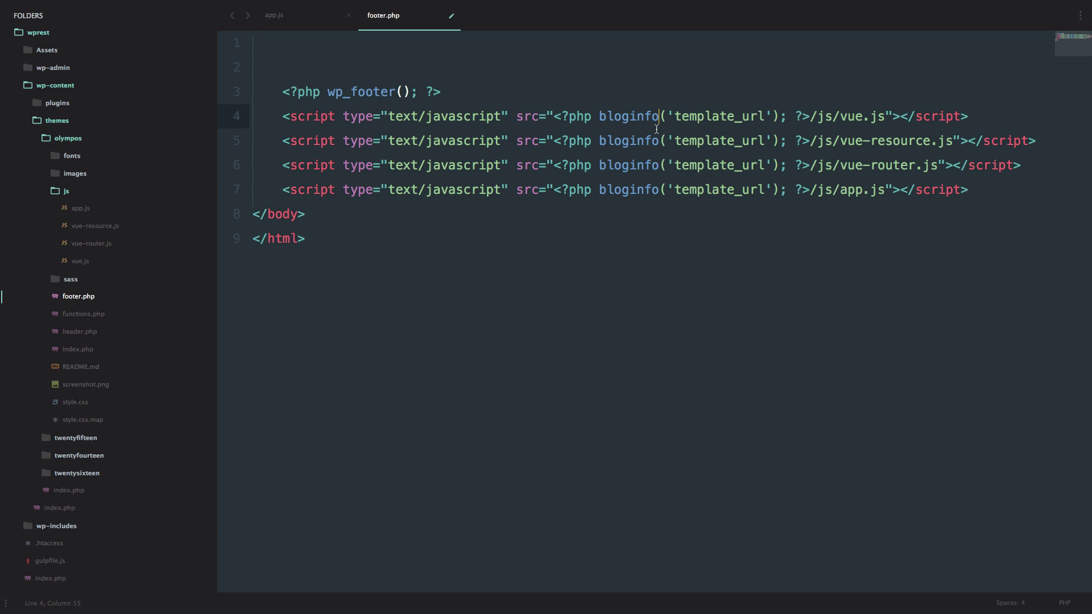
left_click(545, 190)
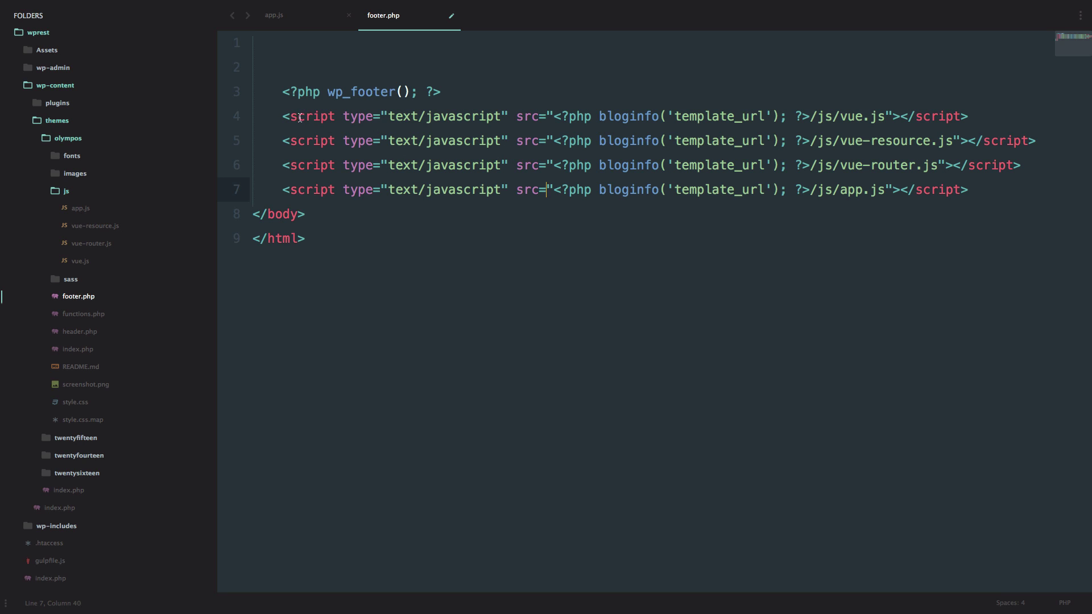
left_click_drag(555, 118, 785, 124)
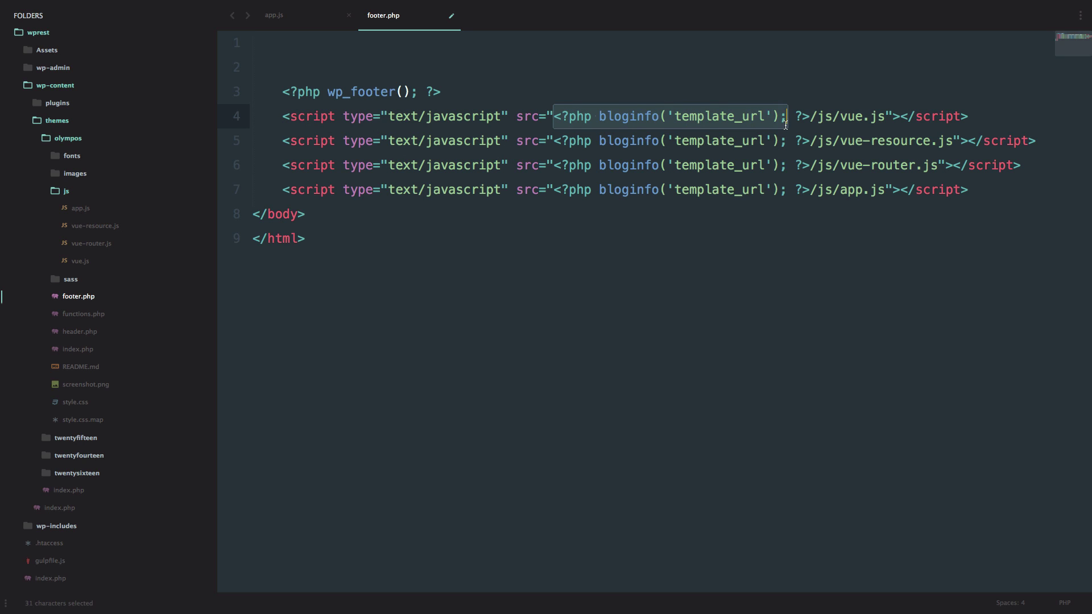
double_click(828, 118)
left_click_drag(840, 119, 933, 143)
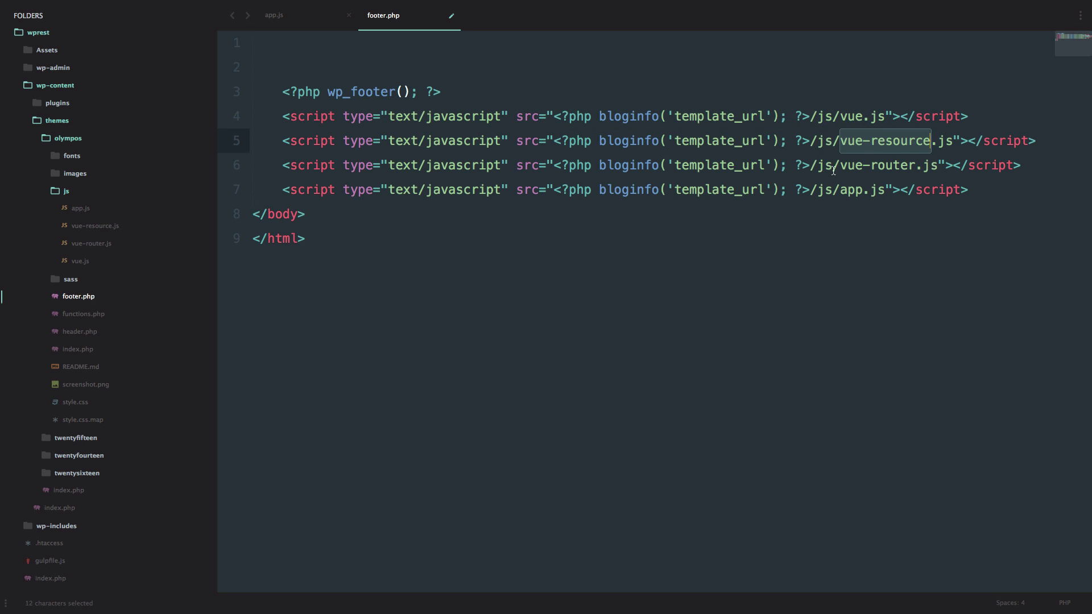
left_click_drag(841, 166, 918, 167)
left_click(841, 190)
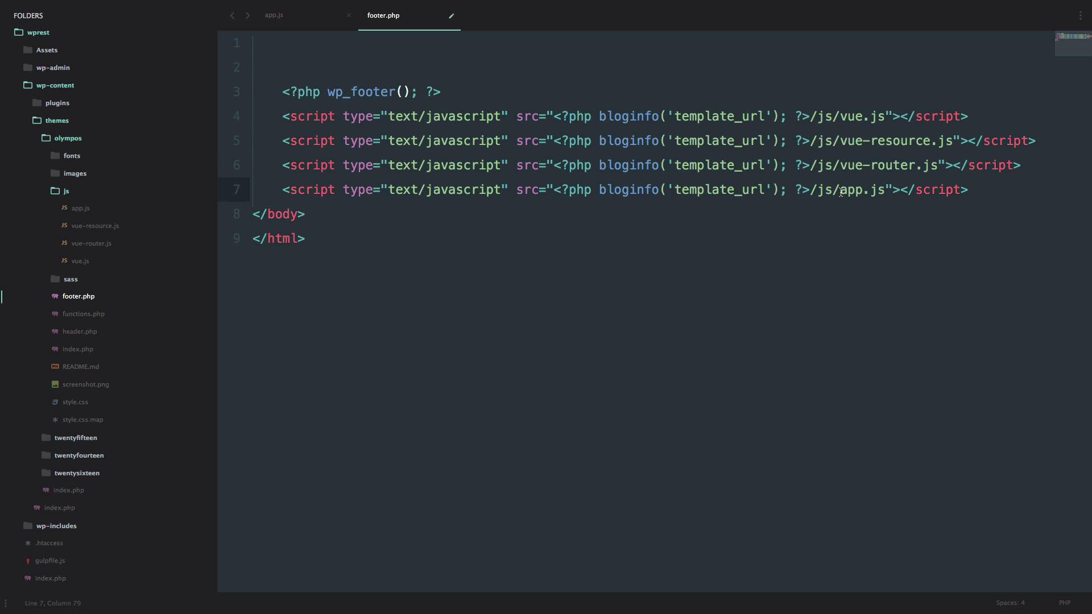
left_click_drag(841, 191, 887, 192)
left_click(594, 145)
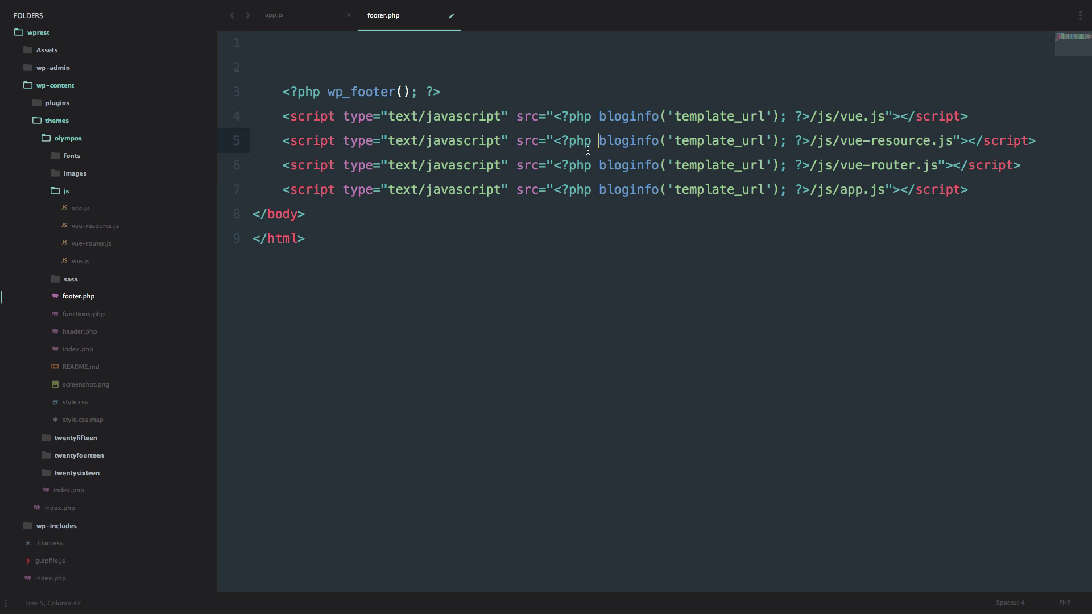
key("super+s")
key("super+Tab")
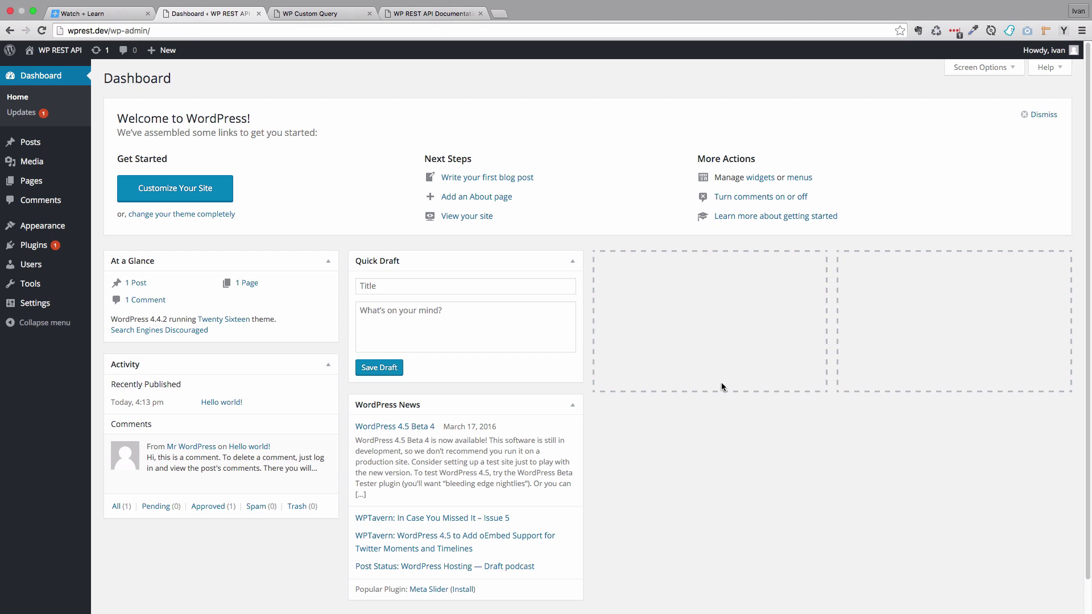
- Search the plugin directory for 'fakerpress'
mouse_move(54, 246)
left_click(124, 247)
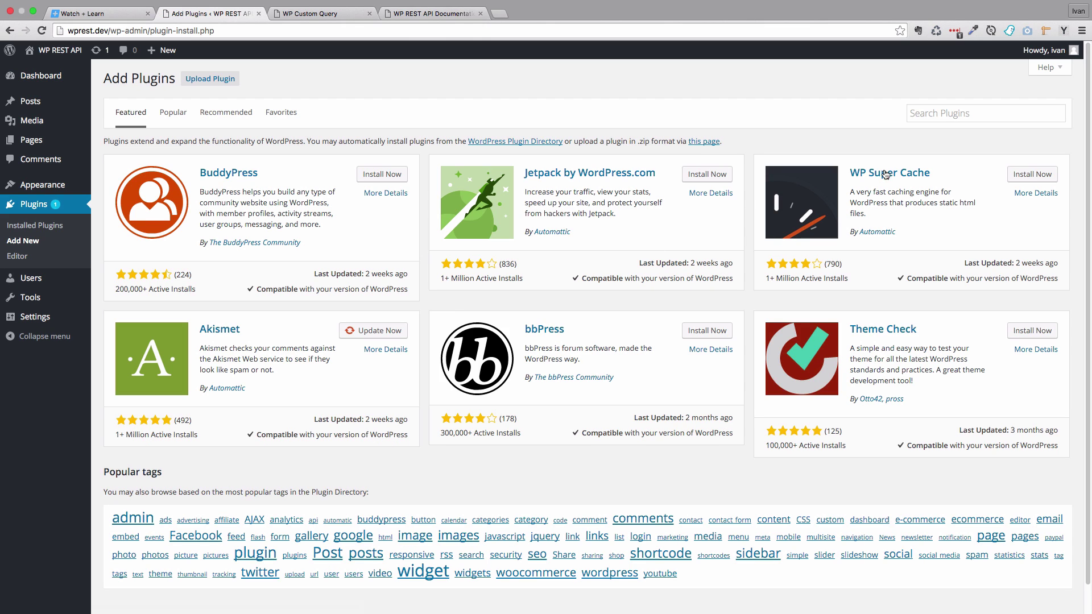
left_click(919, 113)
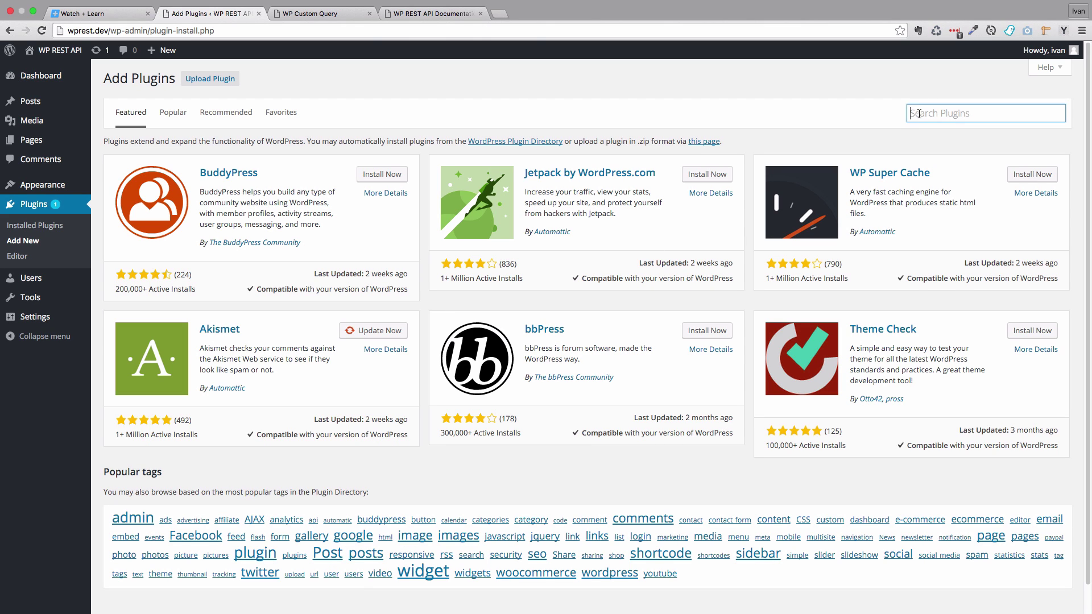
type("fal")
key("BackSpace")
type("k")
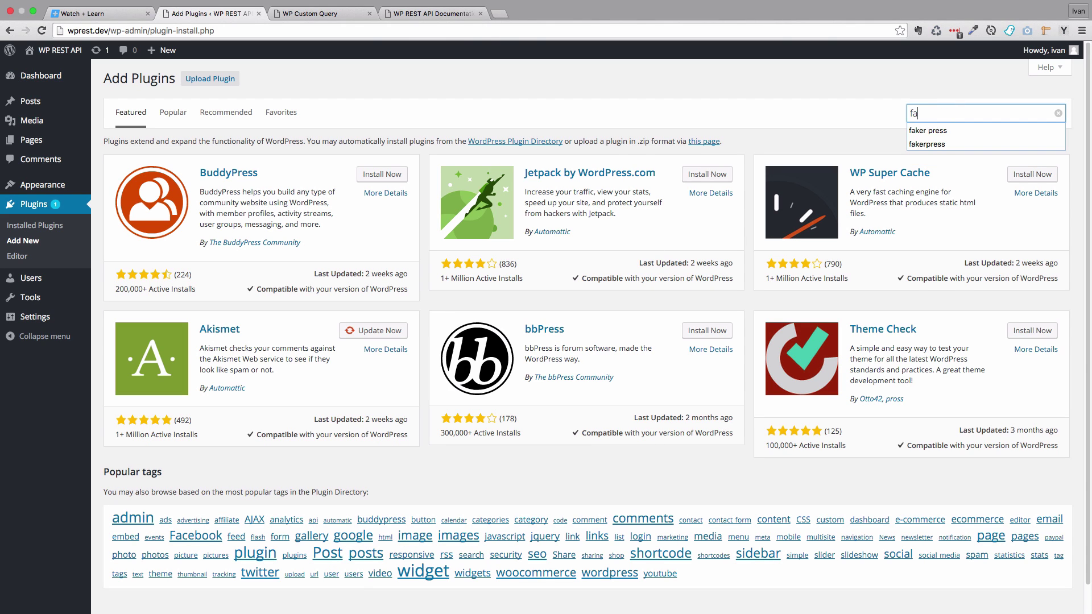
key("Down")
key("Return")
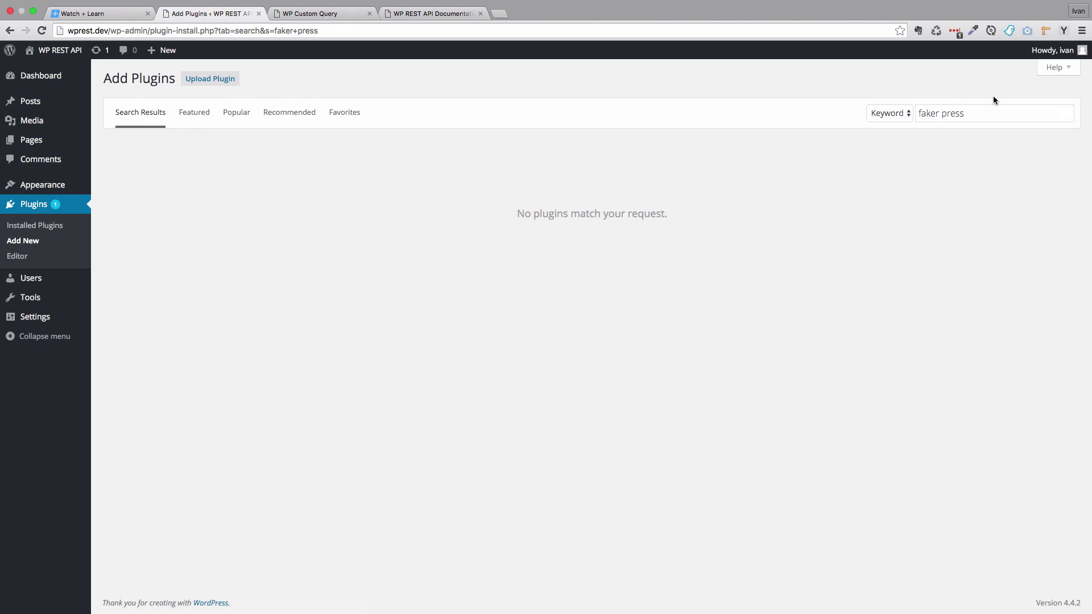
left_click(939, 115)
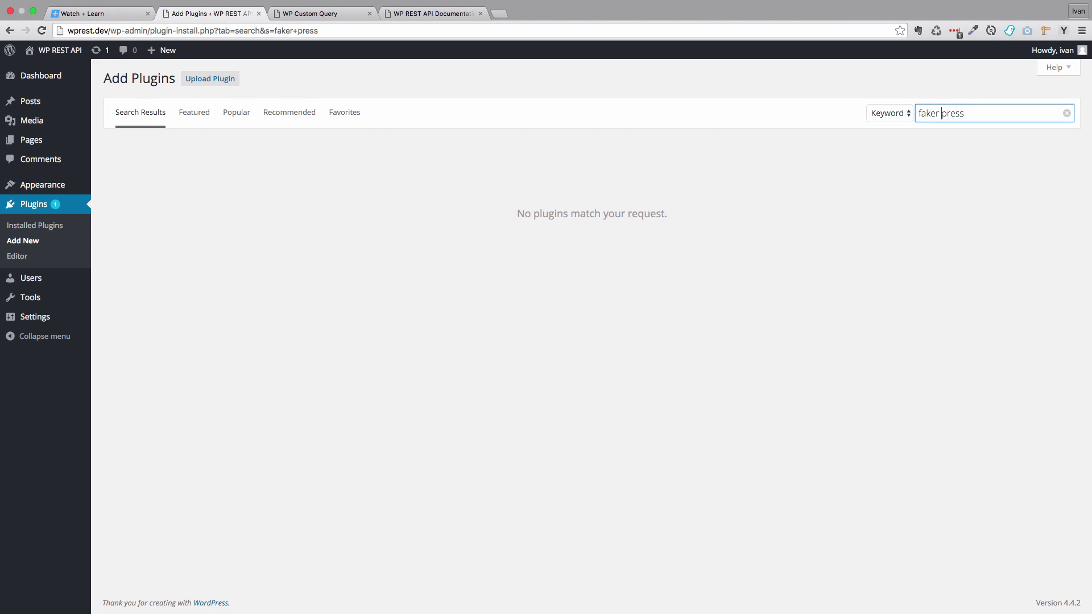
key("BackSpace")
key("Return")
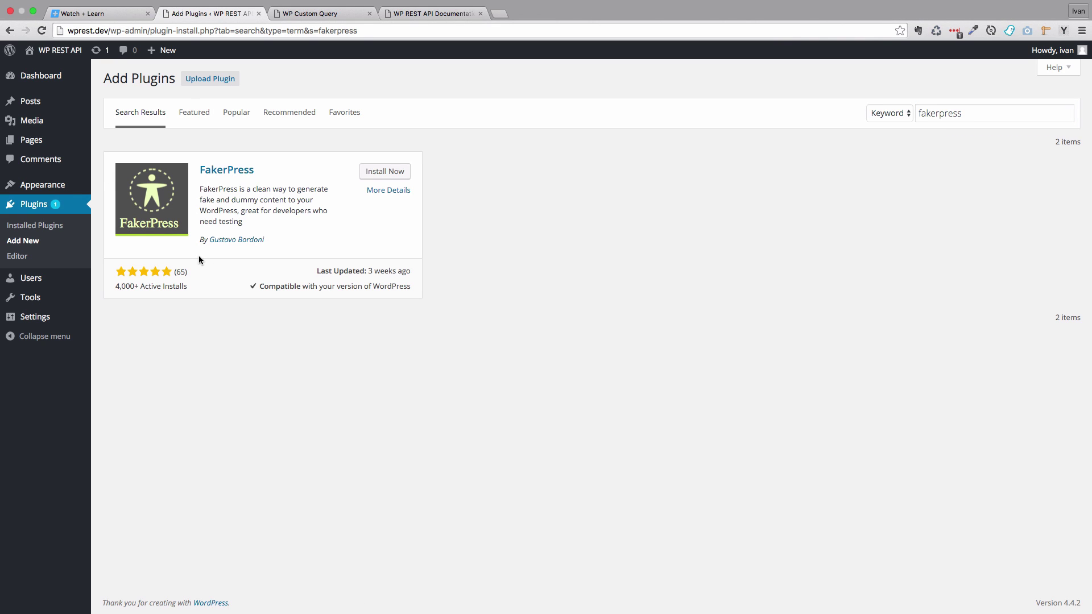
- Install and activate the FakerPress plugin, then go to the Posts Categories page
left_click(402, 176)
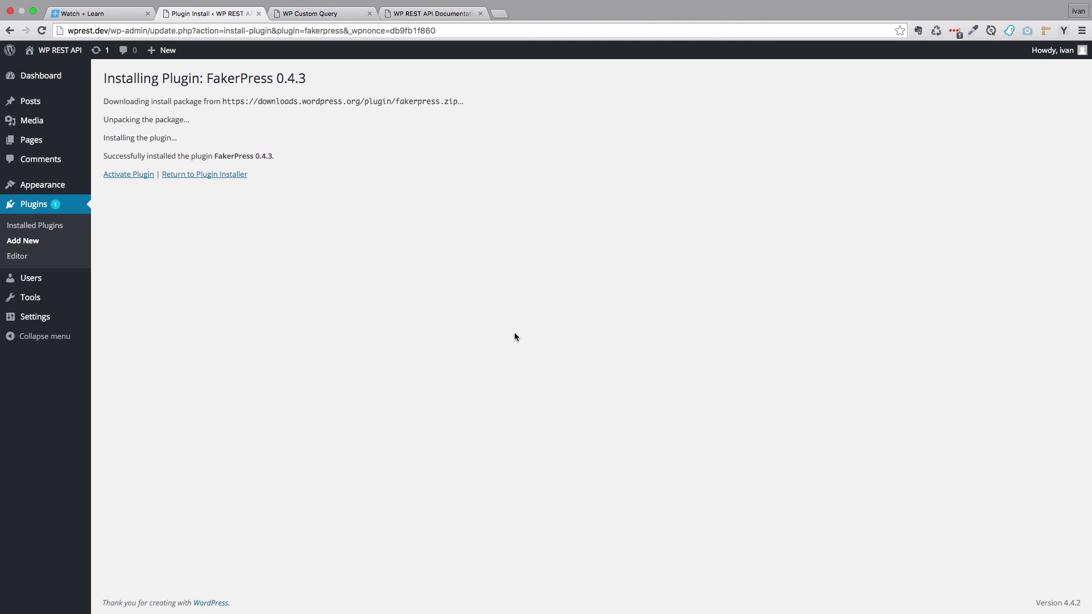
left_click(139, 175)
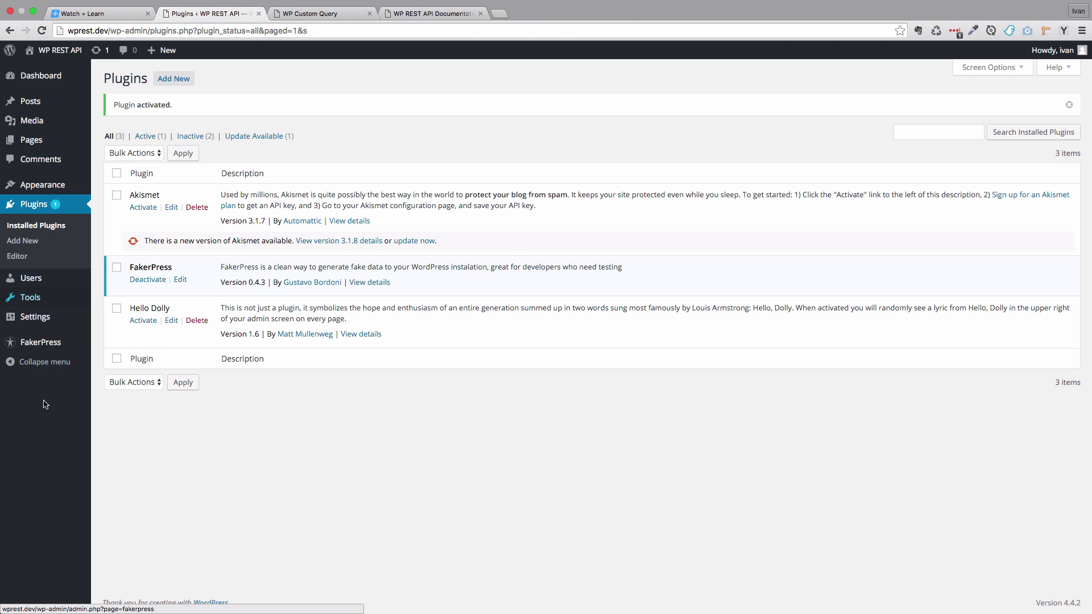
mouse_move(73, 322)
mouse_move(67, 350)
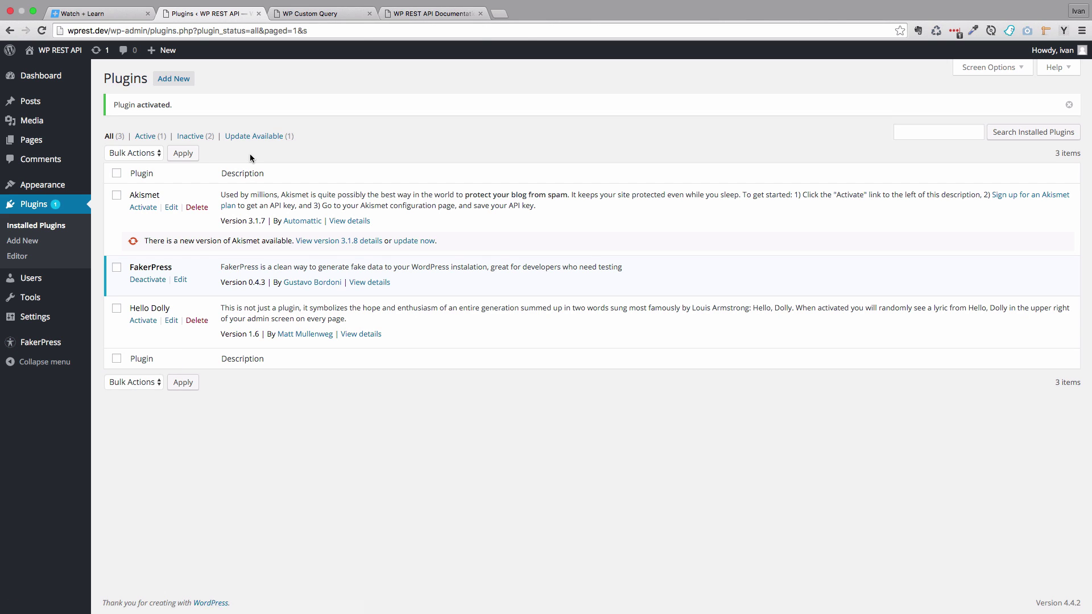
mouse_move(51, 104)
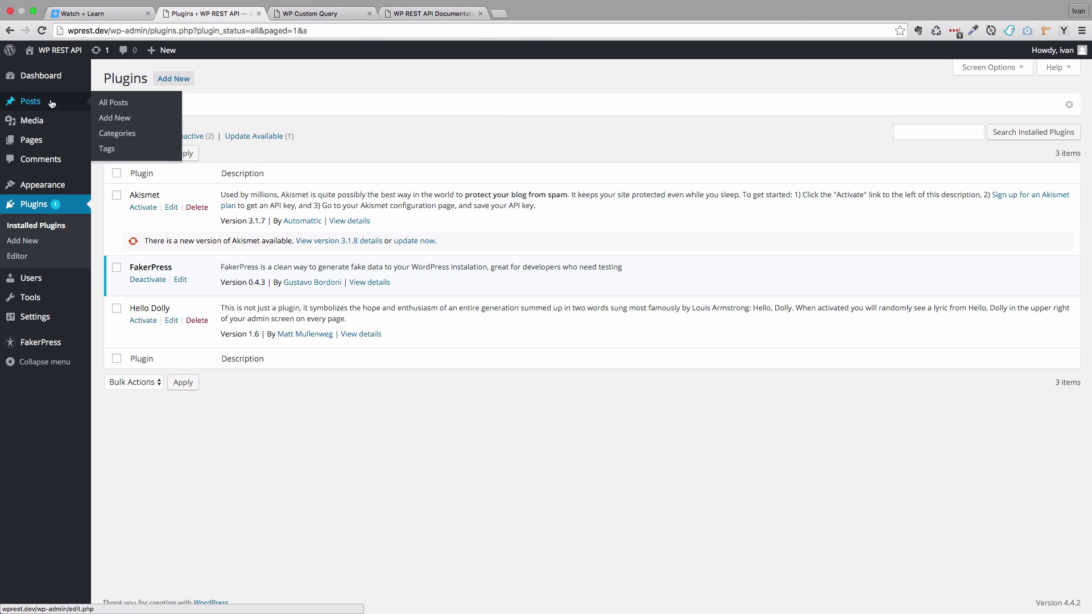
left_click(136, 134)
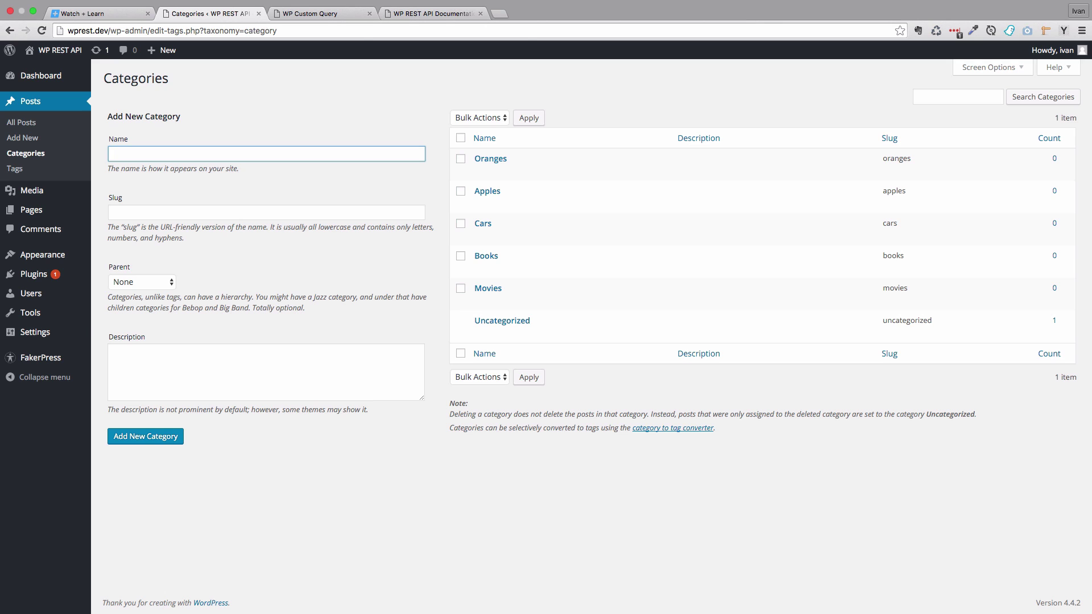
- Review the Oranges, Apples, Cars, Books and Movies categories, then open FakerPress's Posts generator
mouse_move(470, 166)
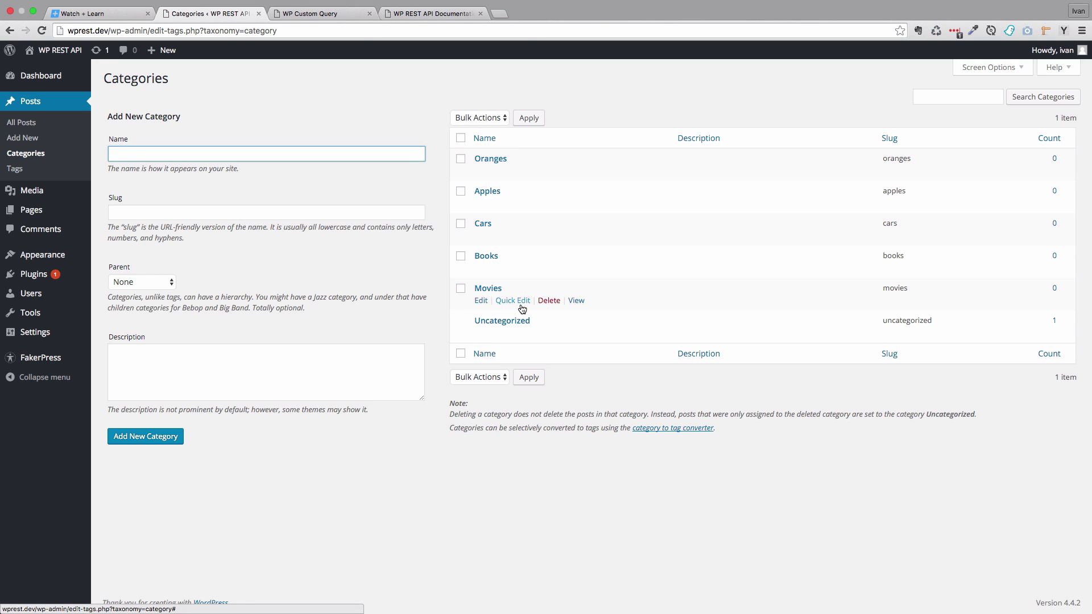
mouse_move(62, 361)
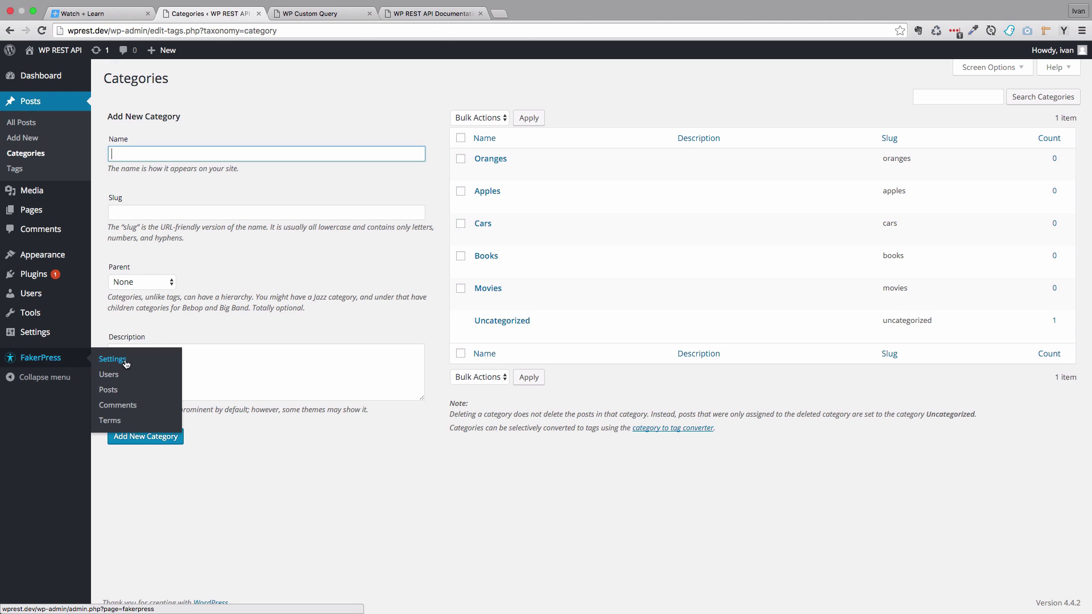
left_click(114, 392)
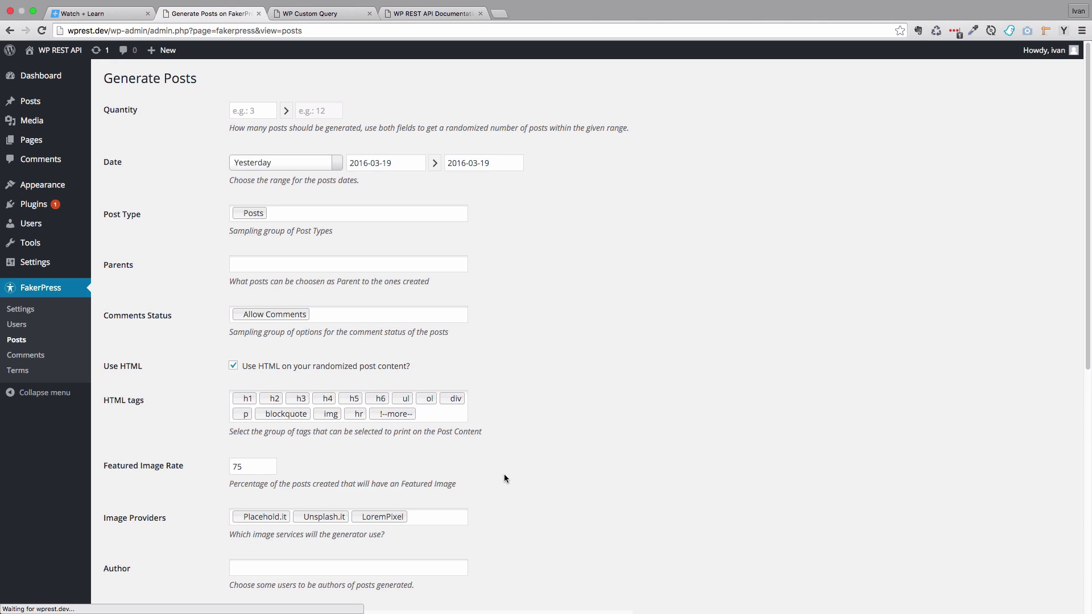
- Set the FakerPress post quantity to 20–20 and the start date to 2016-03-01
left_click(245, 111)
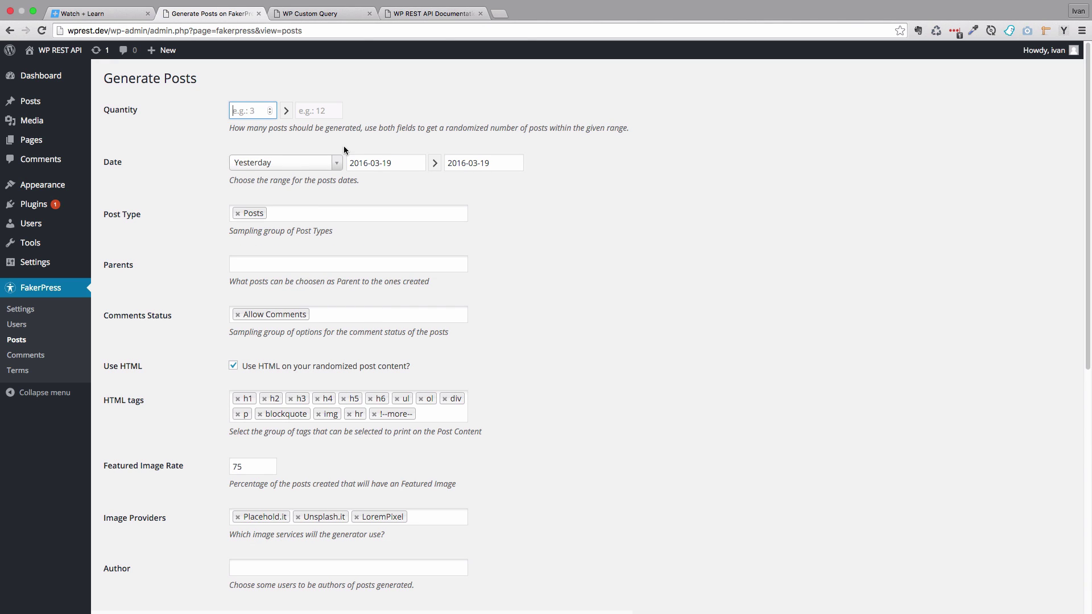
type("20")
left_click(324, 111)
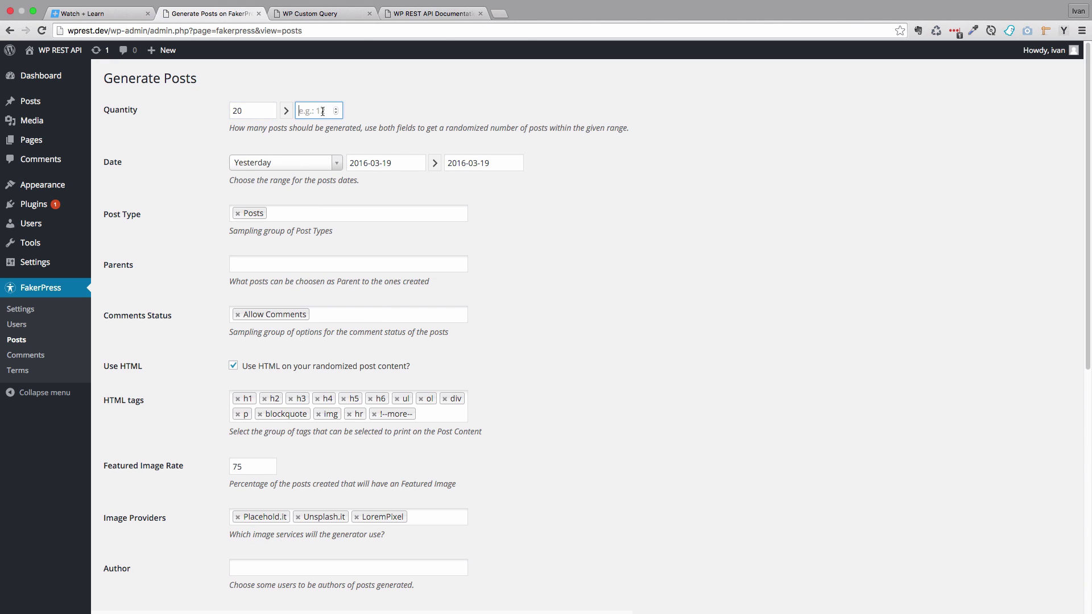
type("20")
left_click(330, 187)
left_click(403, 165)
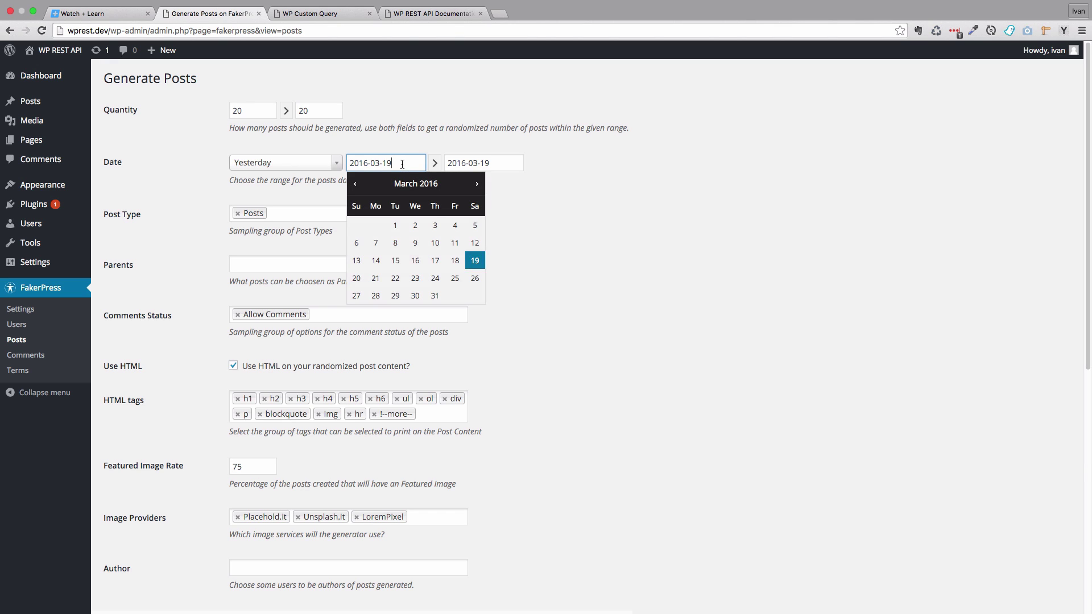
left_click(394, 238)
left_click(498, 167)
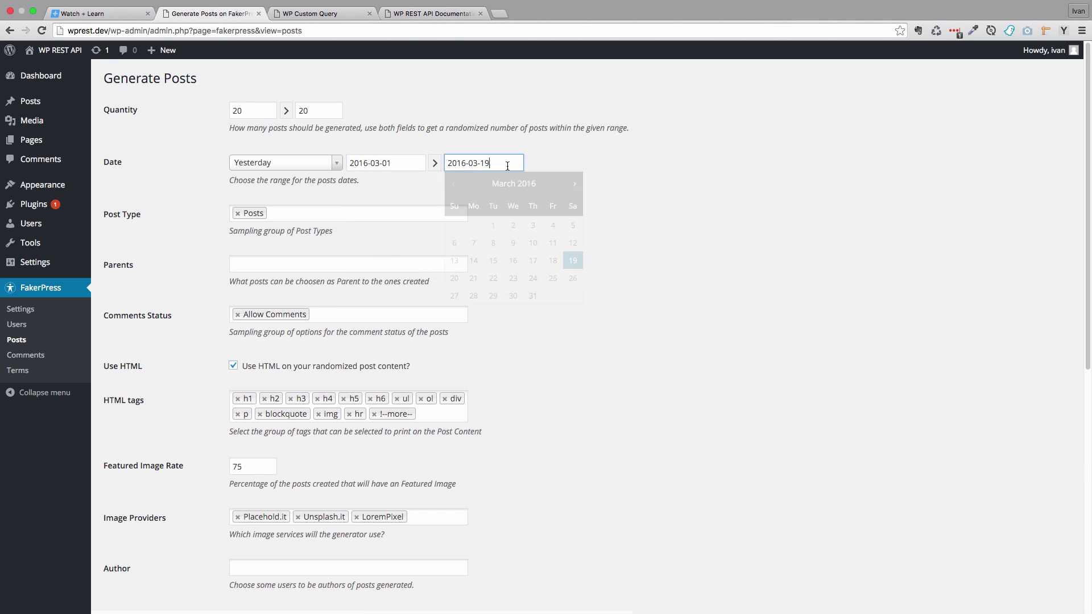
left_click(705, 282)
- Remove Allow Comments and the h1 tag, and set Featured Image Rate to 100
scroll(487, 308, "down", 4)
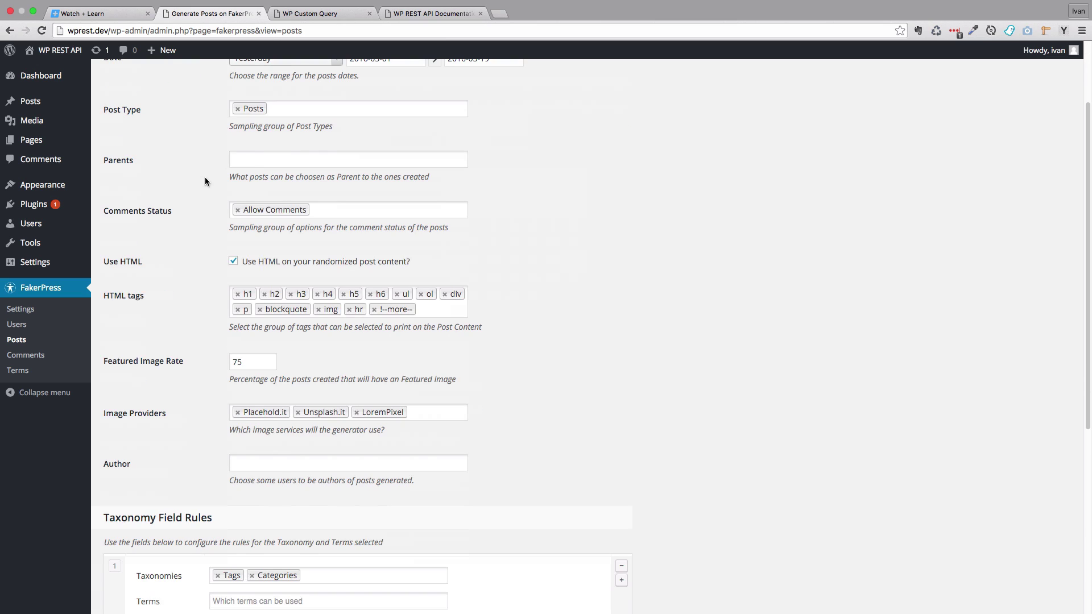
left_click(238, 210)
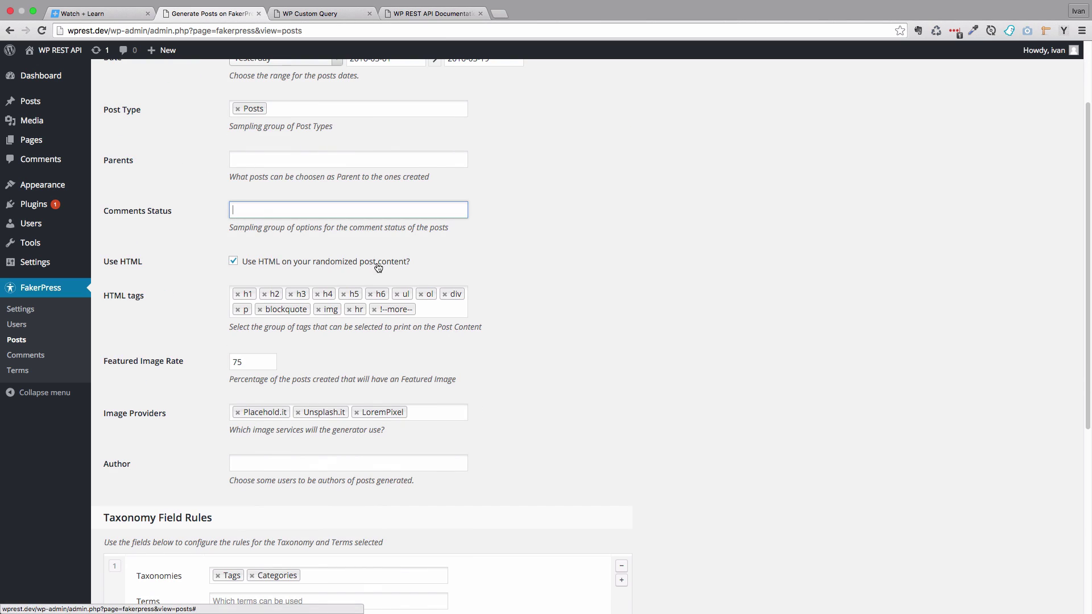
scroll(491, 256, "down", 2)
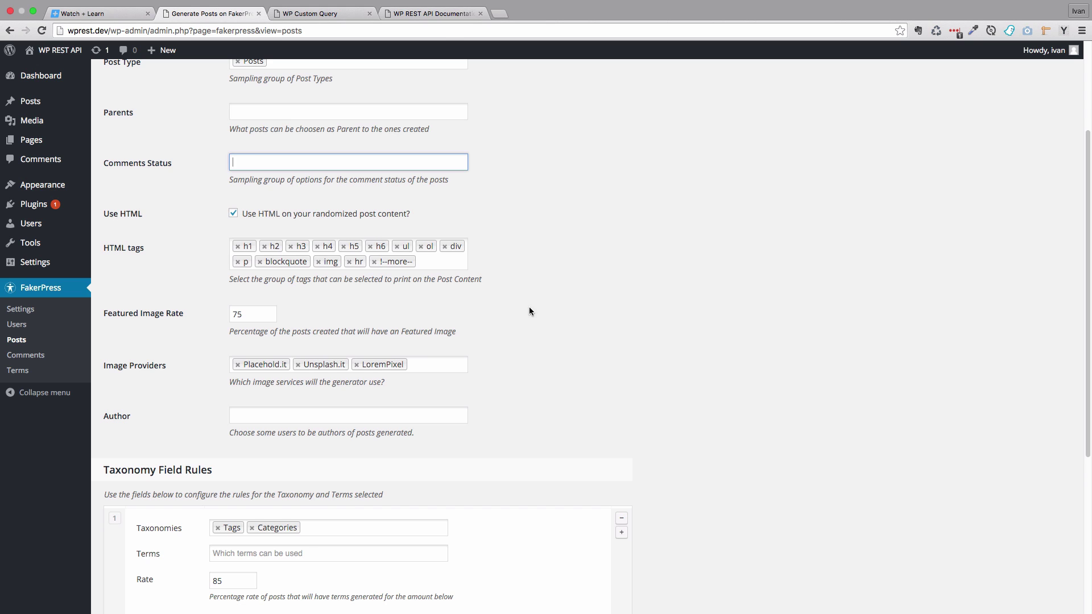
scroll(503, 308, "down", 1)
scroll(503, 308, "down", 1)
scroll(503, 307, "up", 2)
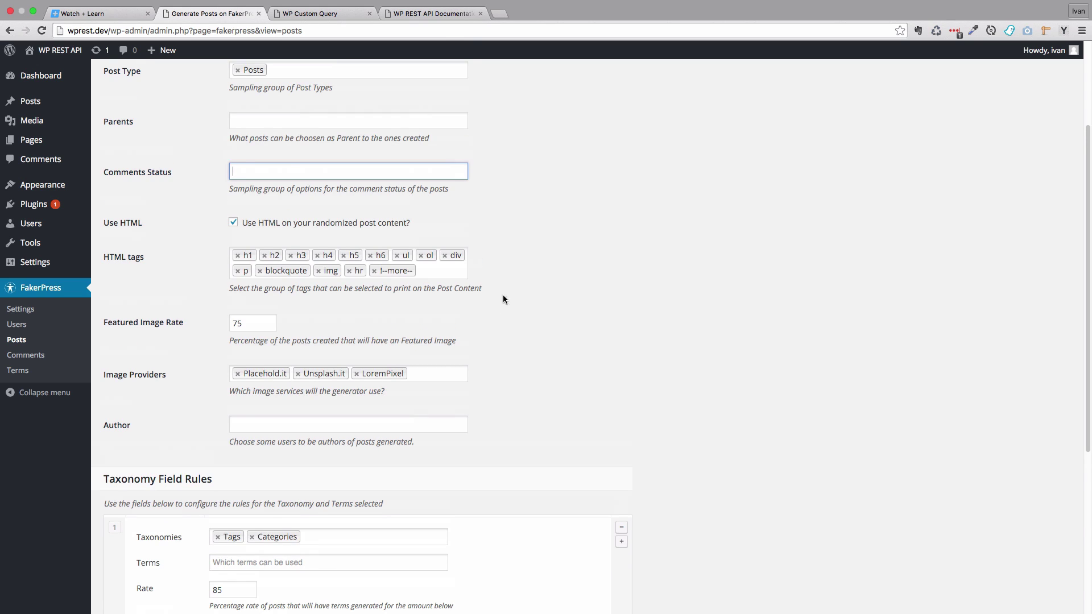
left_click(238, 255)
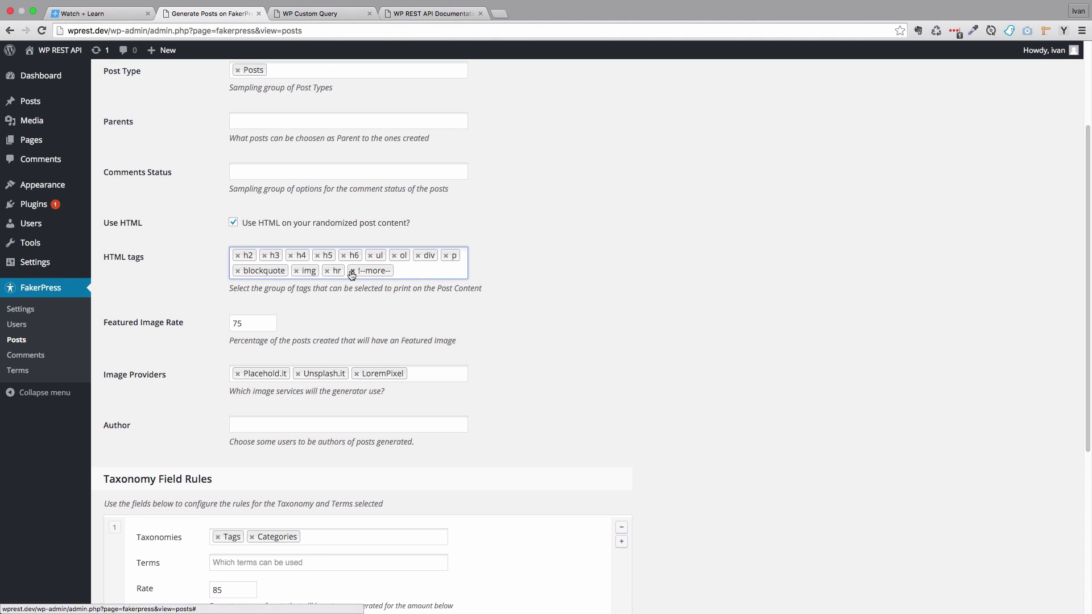
scroll(550, 328, "down", 3)
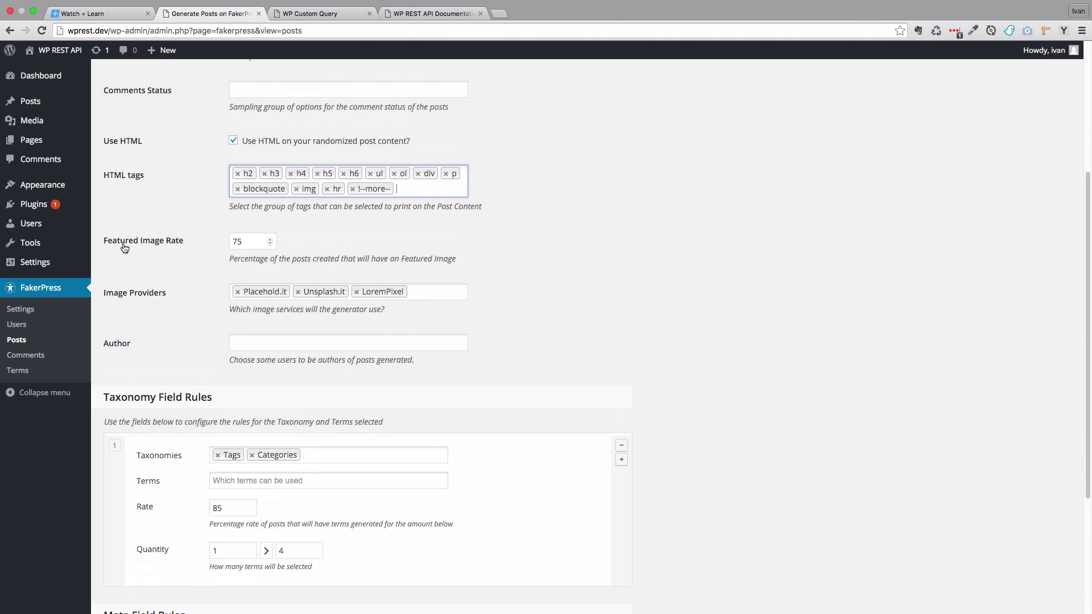
double_click(237, 244)
type("100")
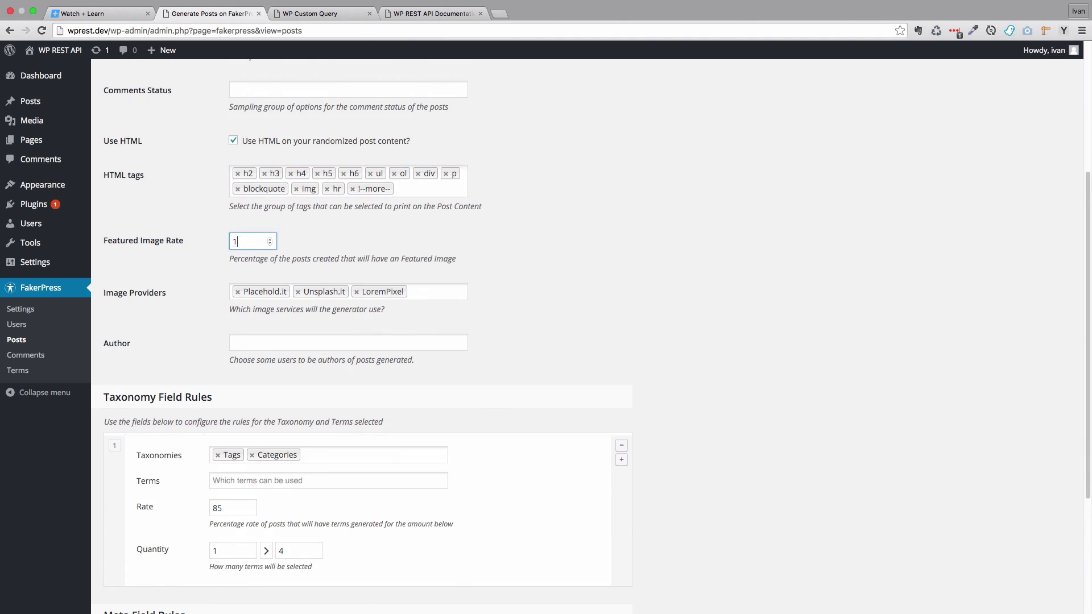
left_click(520, 257)
- Remove Tags from the taxonomies and add Apples, Books, Cars, Movies and Oranges as terms
scroll(544, 289, "down", 4)
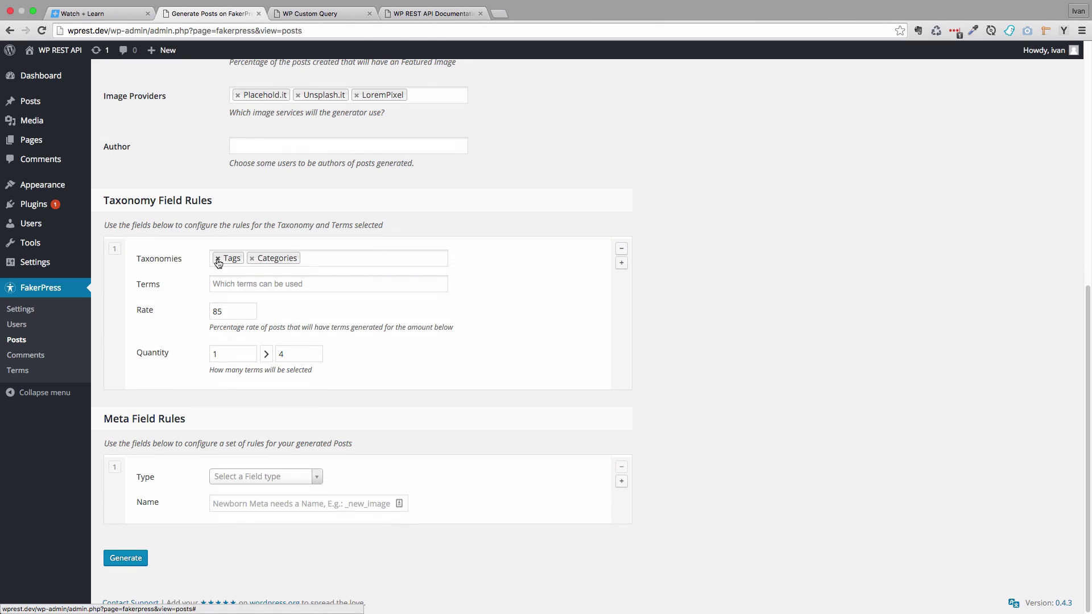
left_click(217, 259)
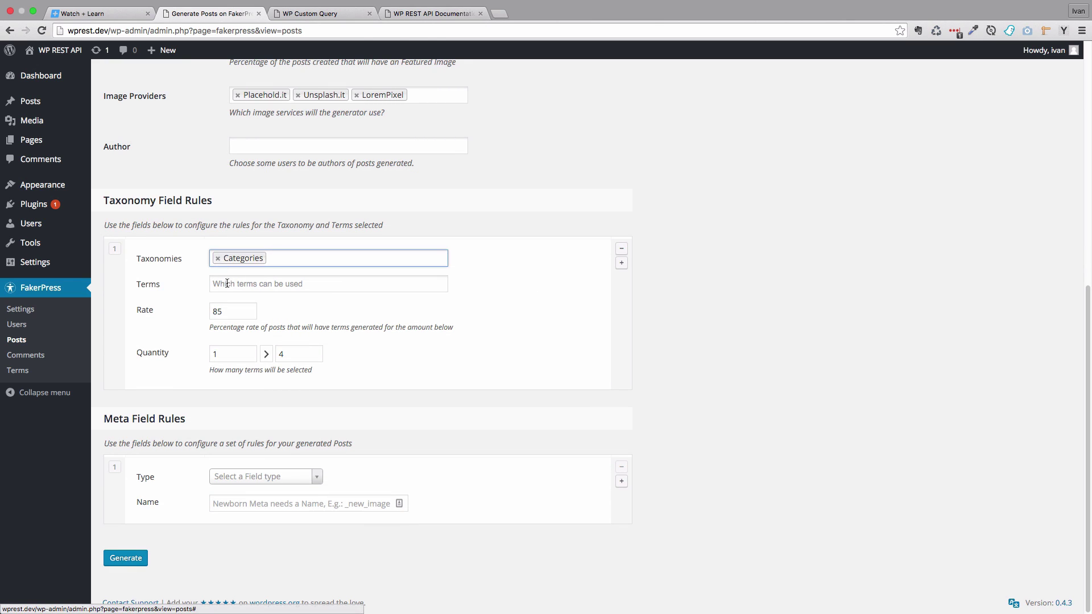
left_click(227, 283)
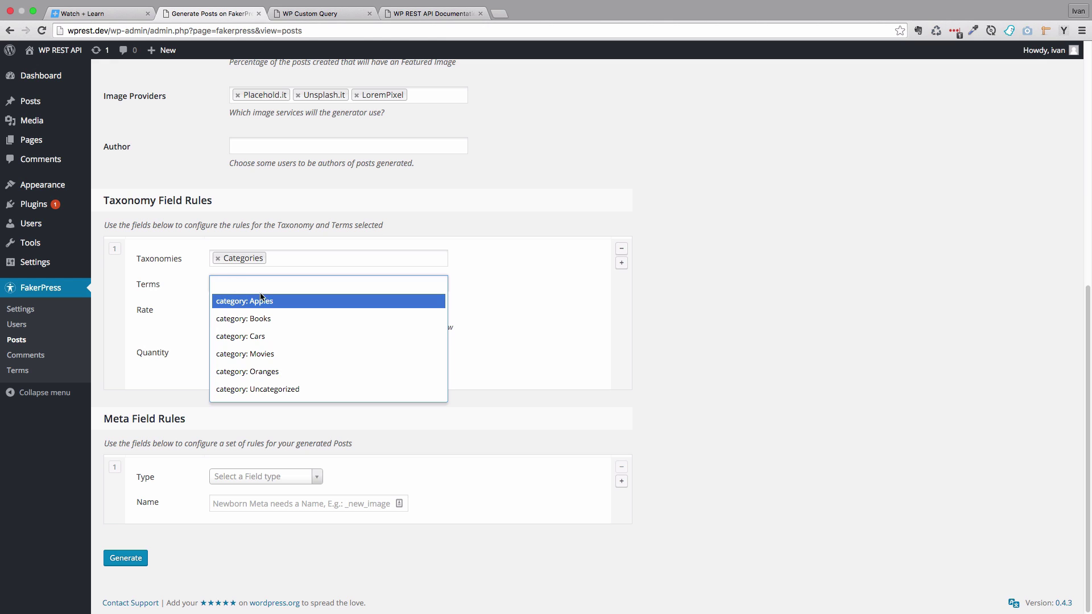
left_click(262, 302)
left_click(315, 284)
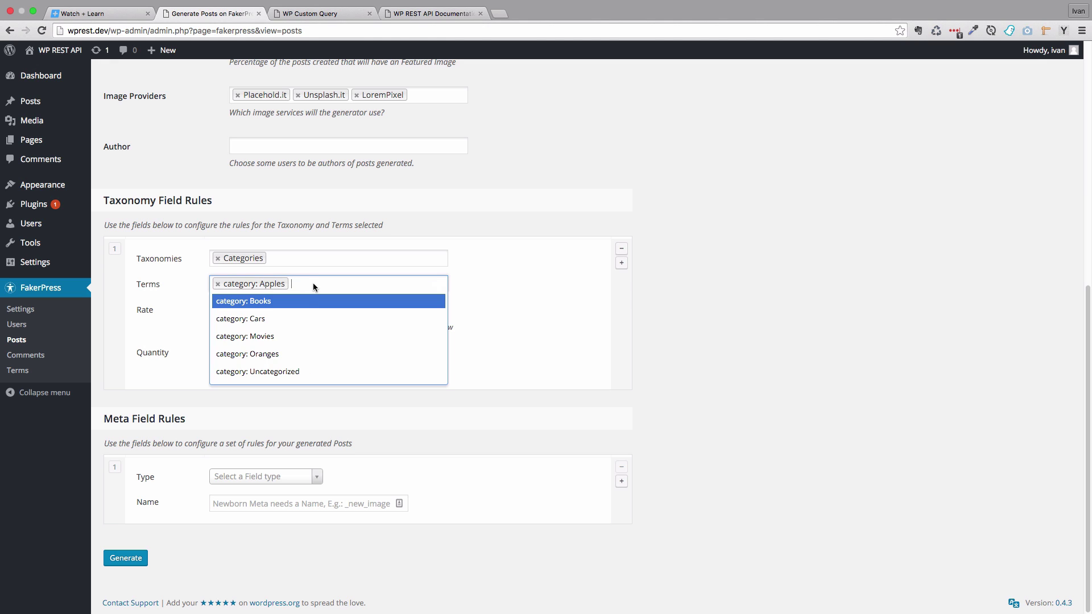
left_click(301, 303)
left_click(377, 285)
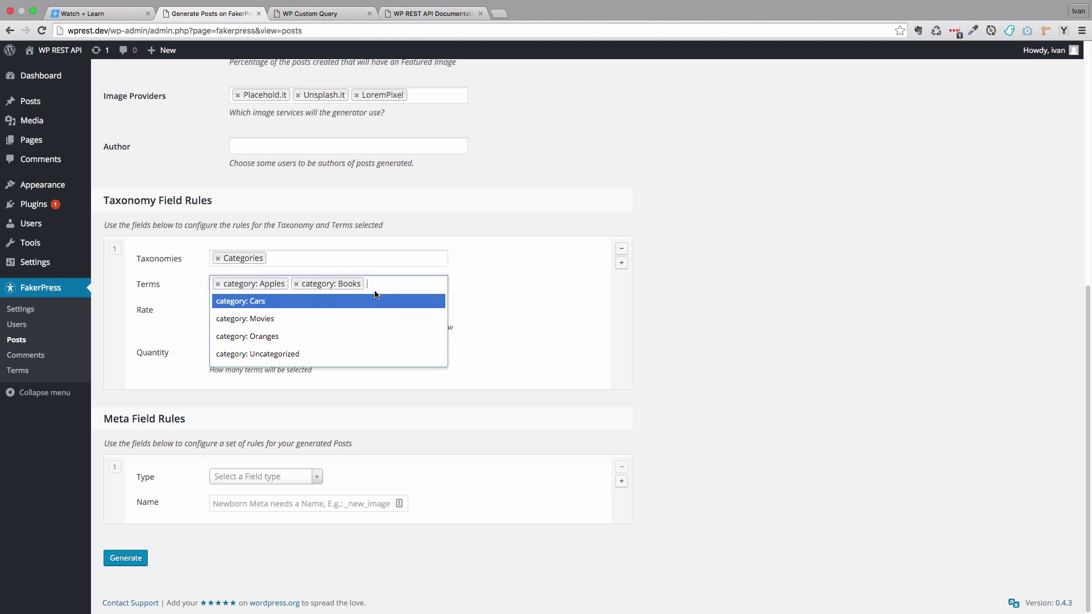
left_click(364, 303)
left_click(387, 299)
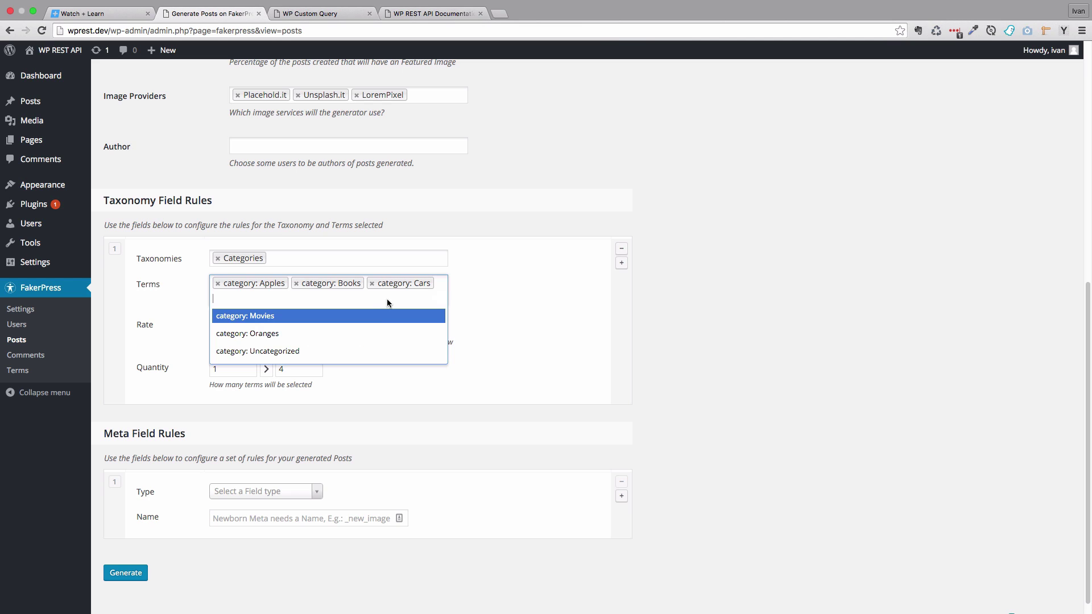
left_click(374, 314)
left_click(334, 296)
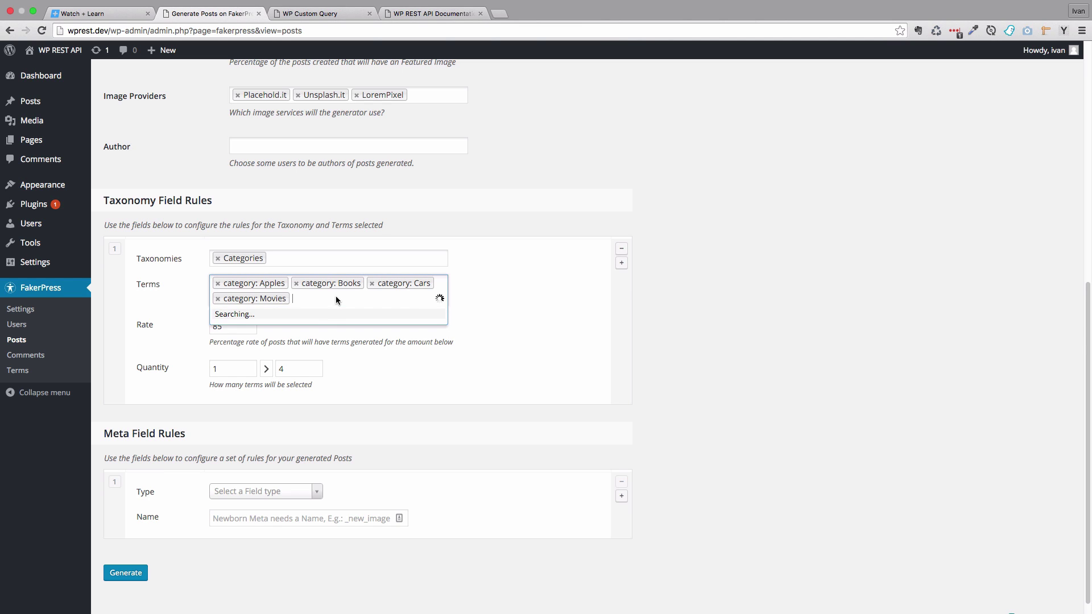
left_click(329, 316)
- Set the term rate to 100 and the maximum terms per post to 1
left_click(480, 330)
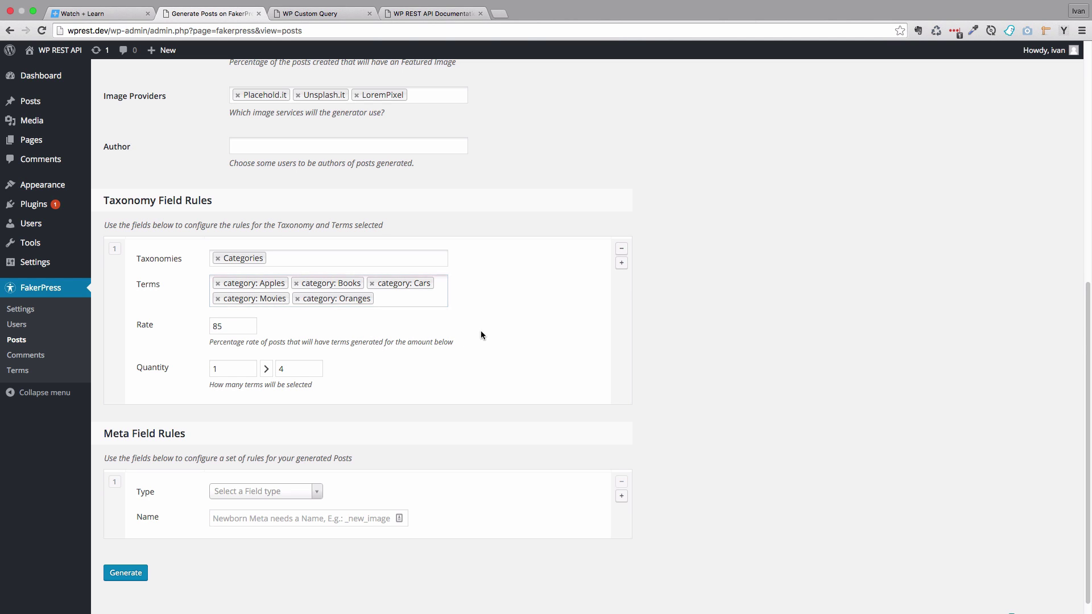
double_click(219, 326)
type("100")
double_click(313, 367)
type("1")
left_click(486, 385)
- Generate the fake posts and review the results reported in batches of 15 and 5
scroll(472, 367, "down", 1)
scroll(472, 367, "up", 10)
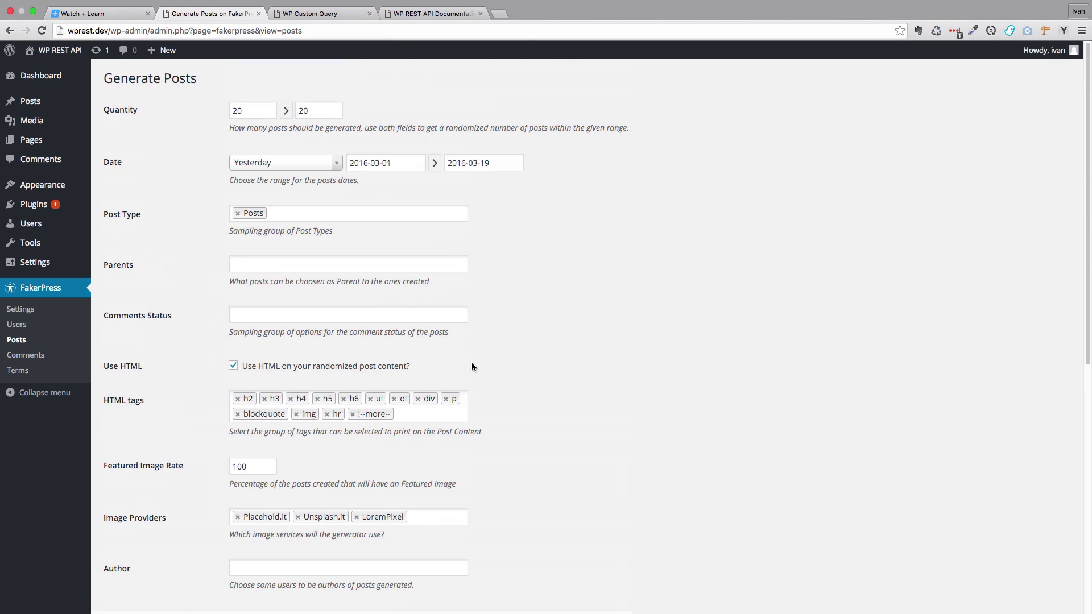
scroll(472, 367, "down", 8)
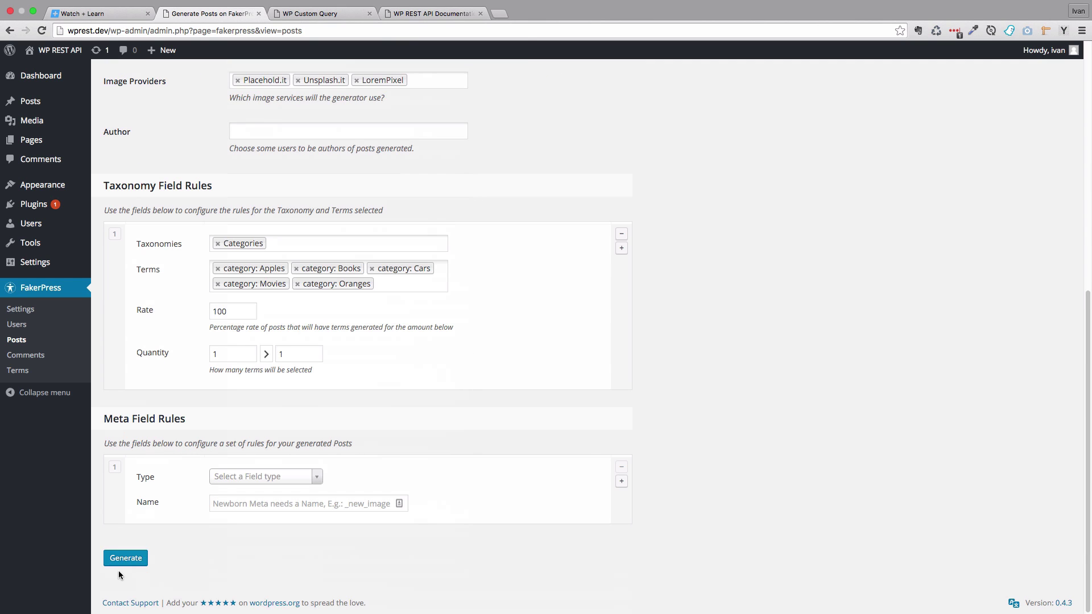
left_click(133, 560)
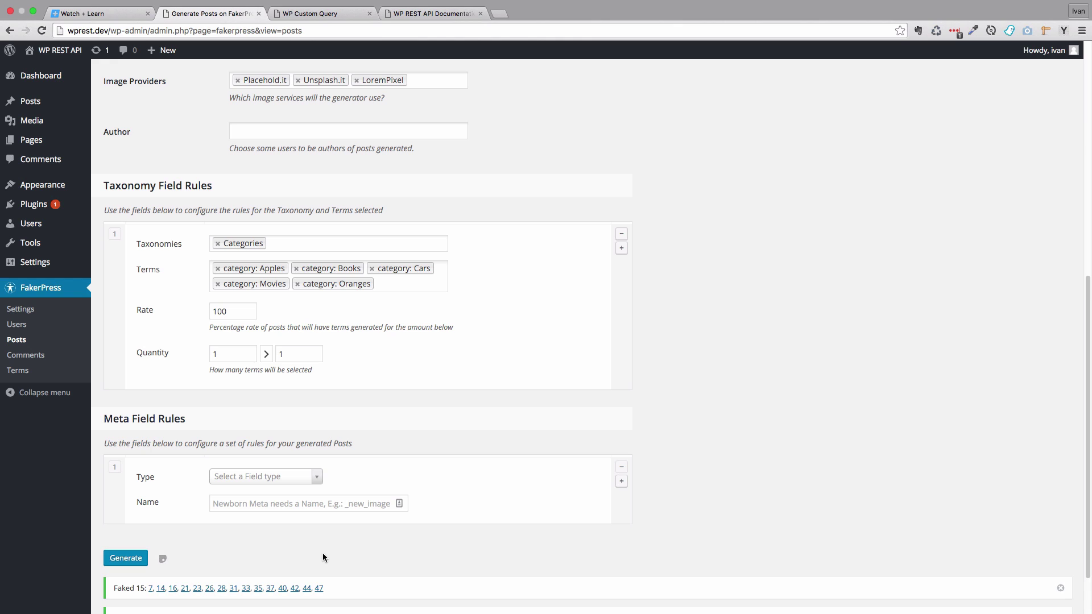
scroll(323, 557, "down", 2)
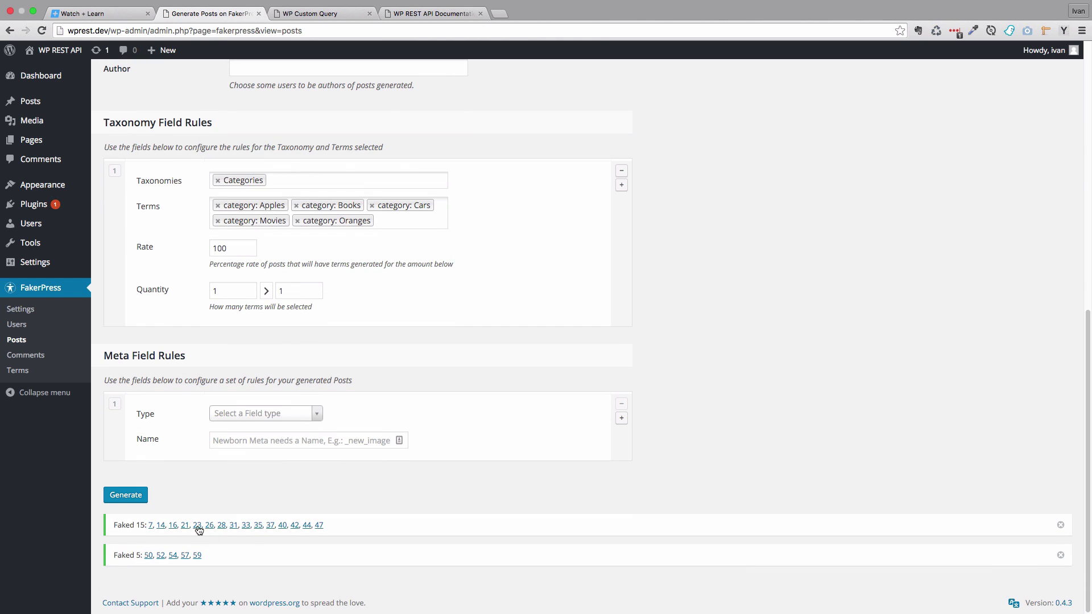
double_click(137, 556)
scroll(254, 480, "up", 7)
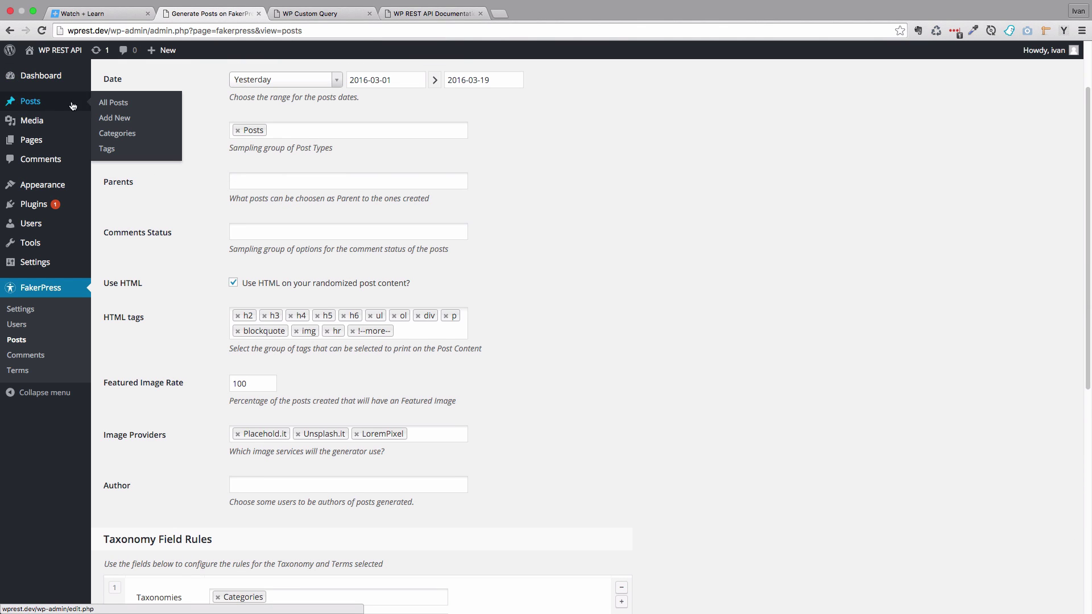
- Open 'Itaque repellat sint neque aut aut' from All Posts, check its Cars category and featured image
left_click(141, 108)
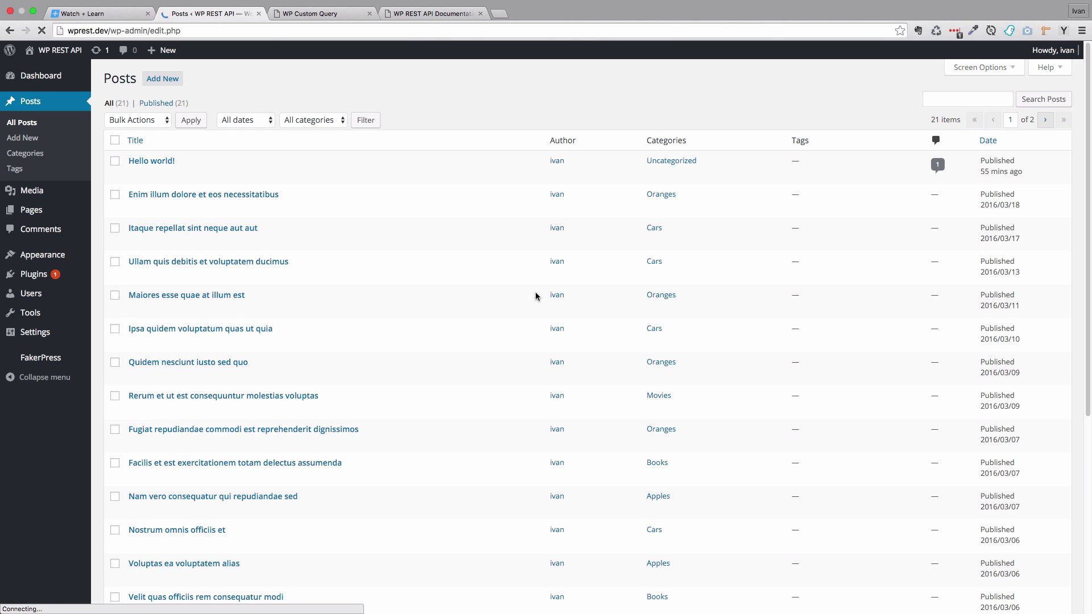
scroll(380, 247, "down", 5)
scroll(380, 250, "up", 5)
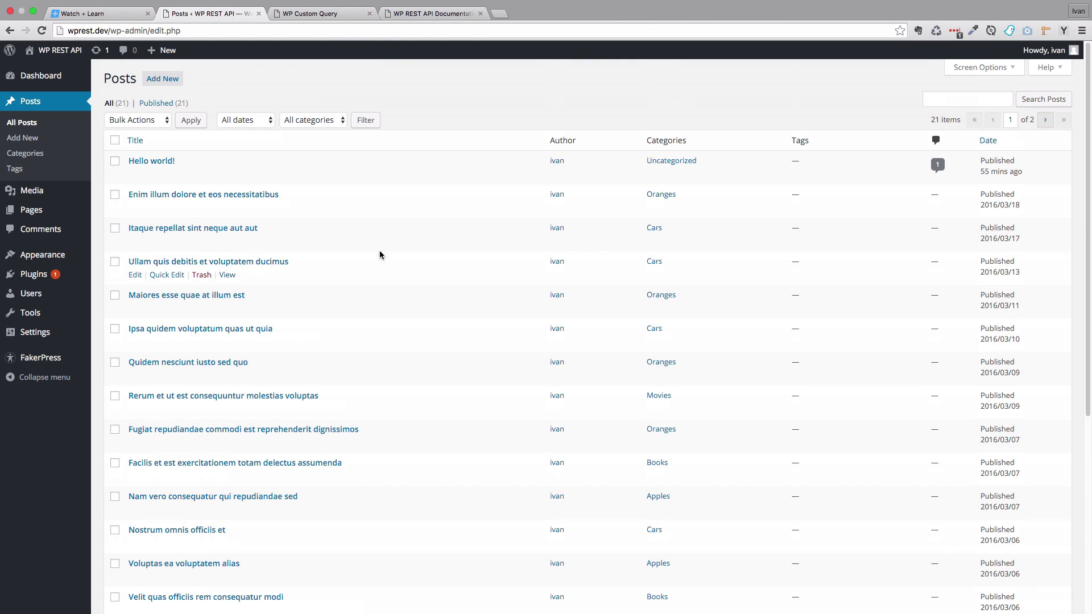
left_click(235, 228)
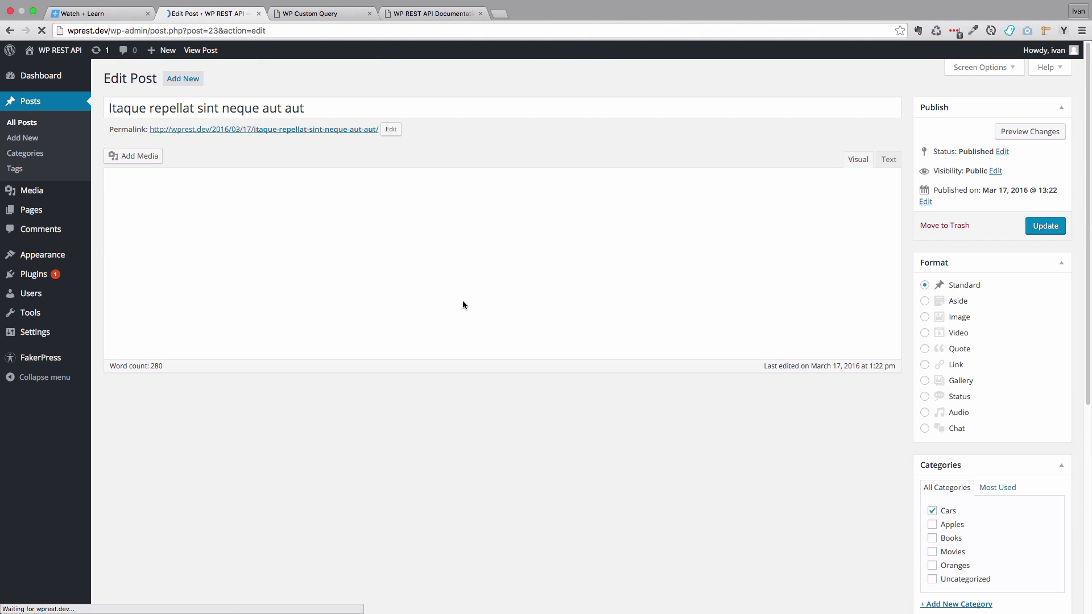
scroll(469, 316, "down", 8)
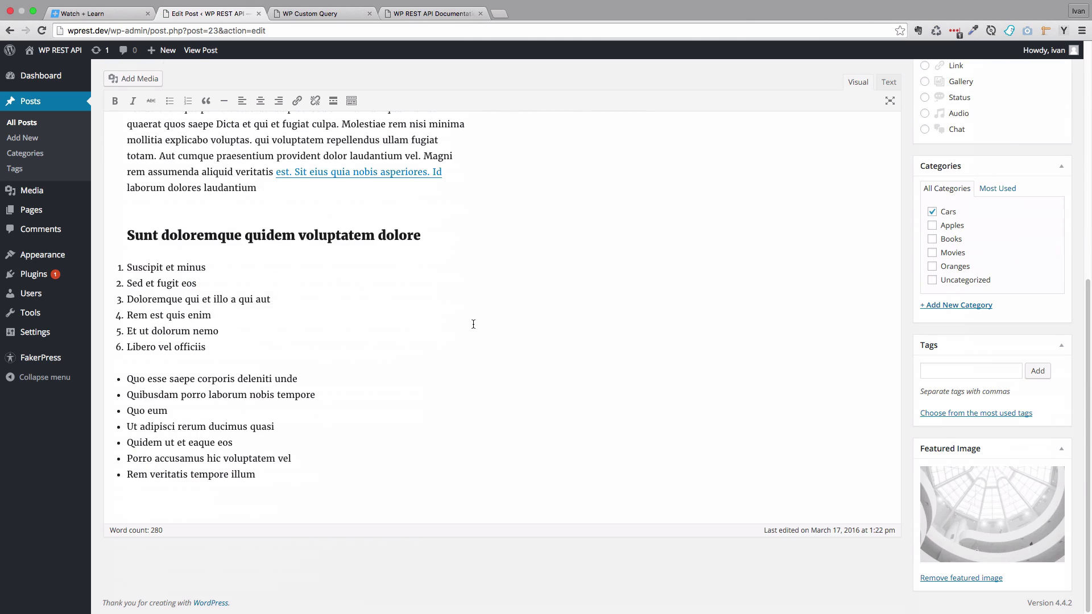
scroll(512, 358, "up", 5)
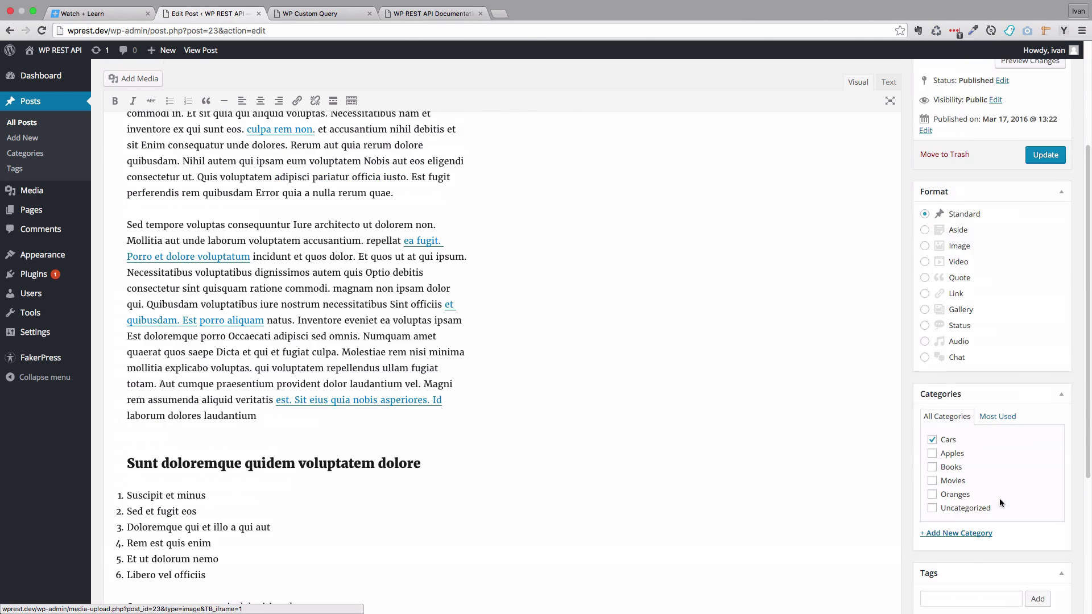
scroll(564, 394, "up", 2)
scroll(544, 386, "down", 10)
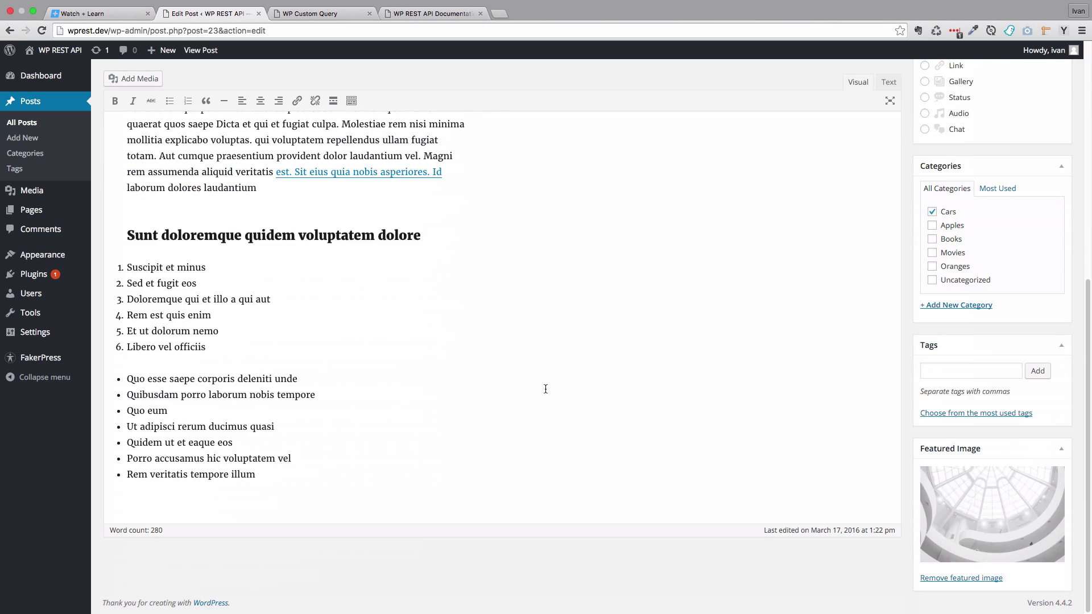
scroll(546, 389, "up", 10)
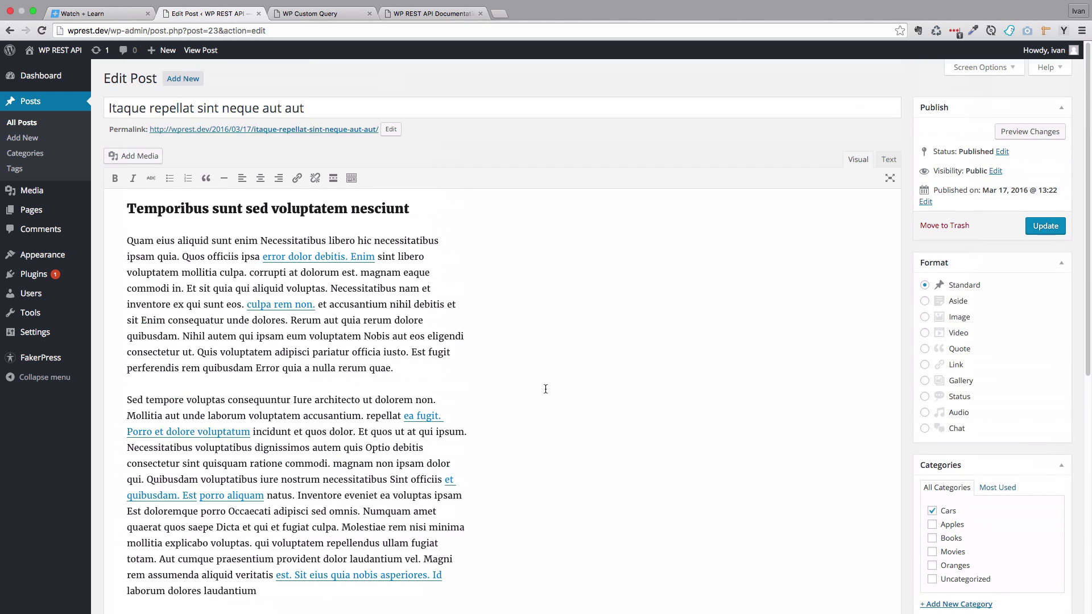
left_click(23, 138)
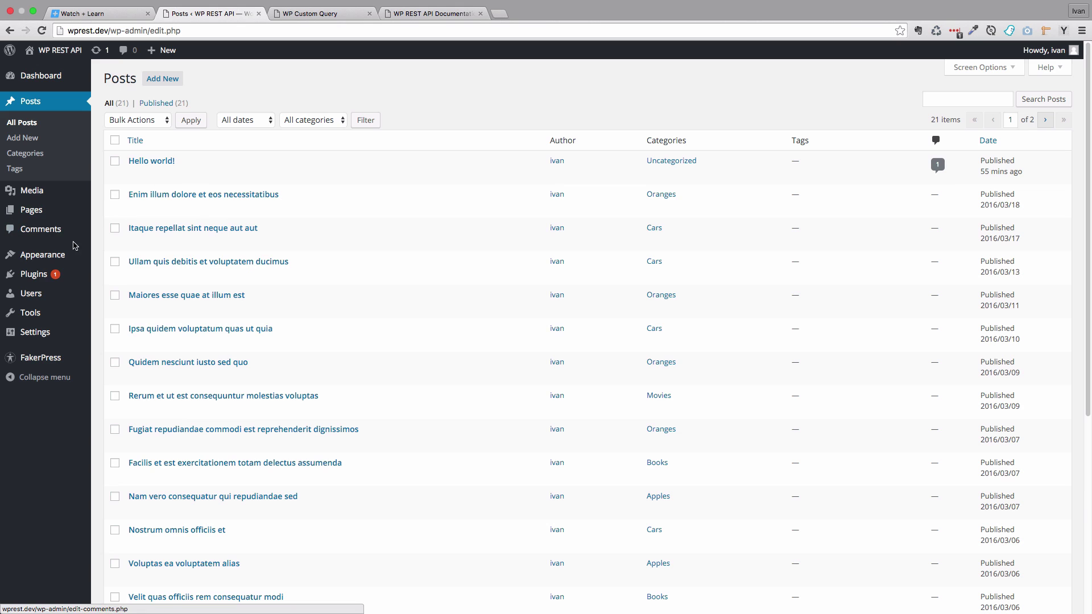
- Activate the Olympos theme from Appearance > Themes
mouse_move(62, 256)
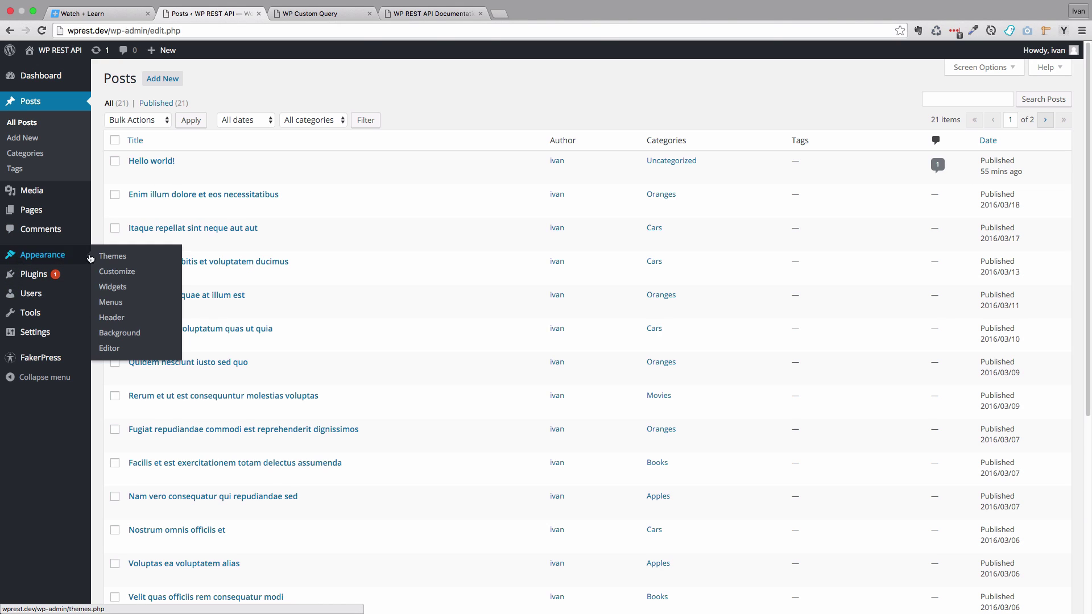
left_click(141, 263)
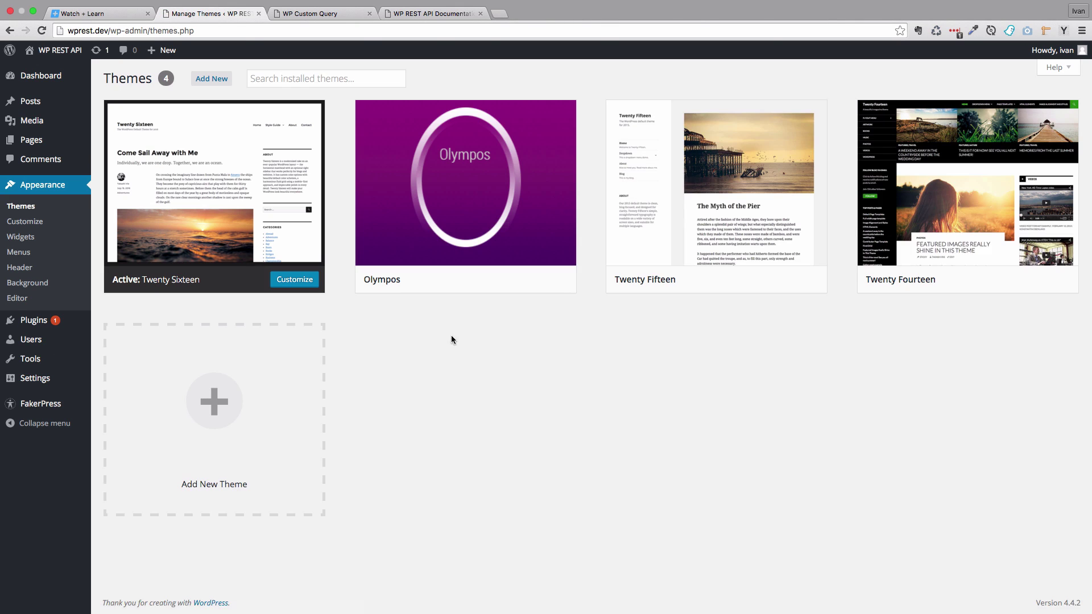
mouse_move(492, 224)
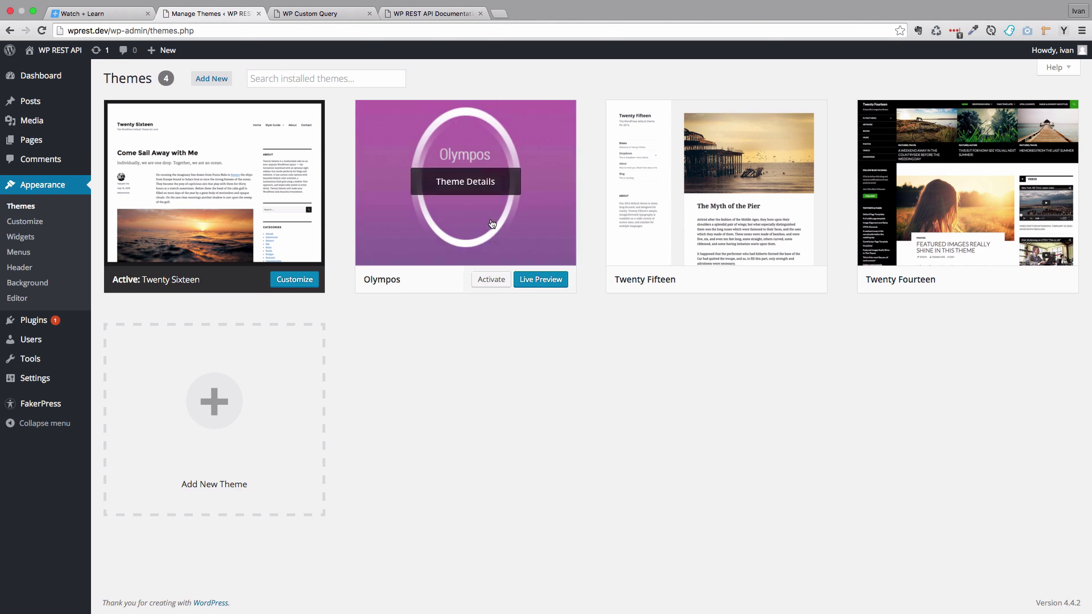
left_click(492, 278)
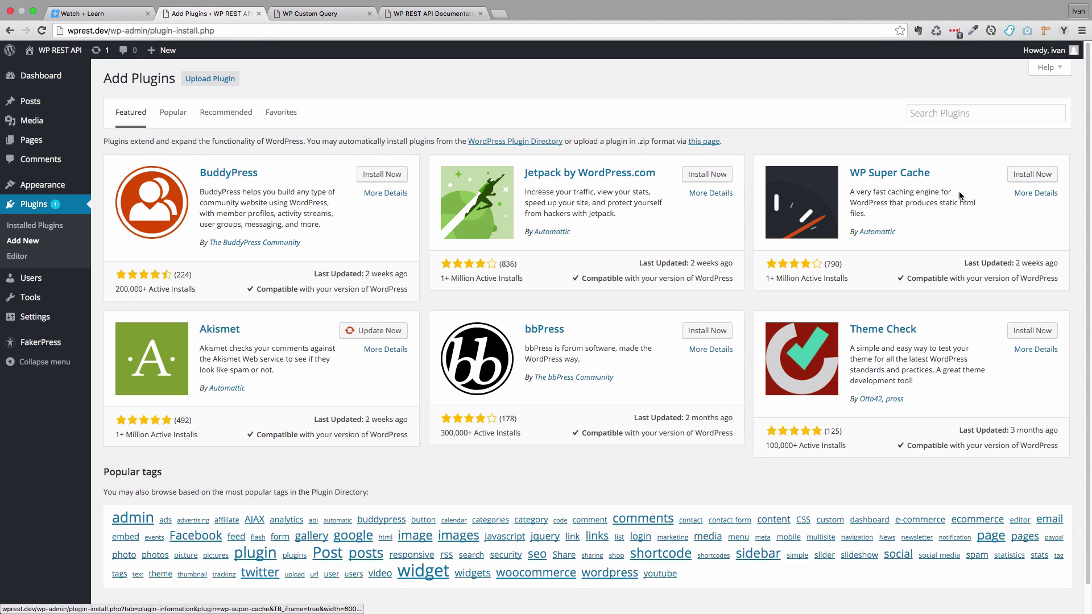
- Search plugins for 'wp rest api' and scroll to WordPress REST API (Version 2)
left_click(933, 116)
type("wp")
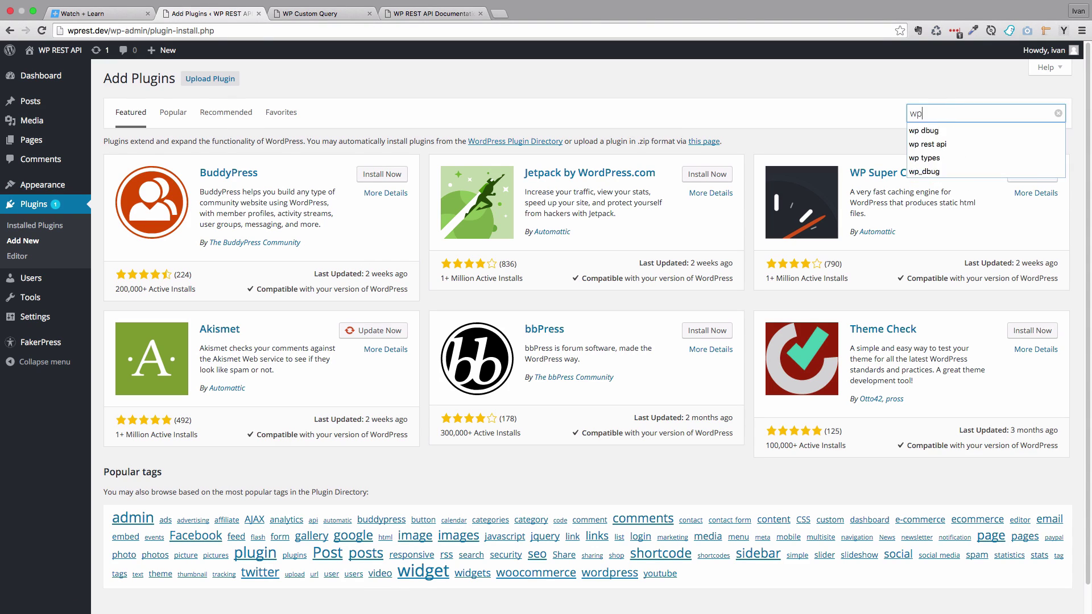
key("Down")
key("Return")
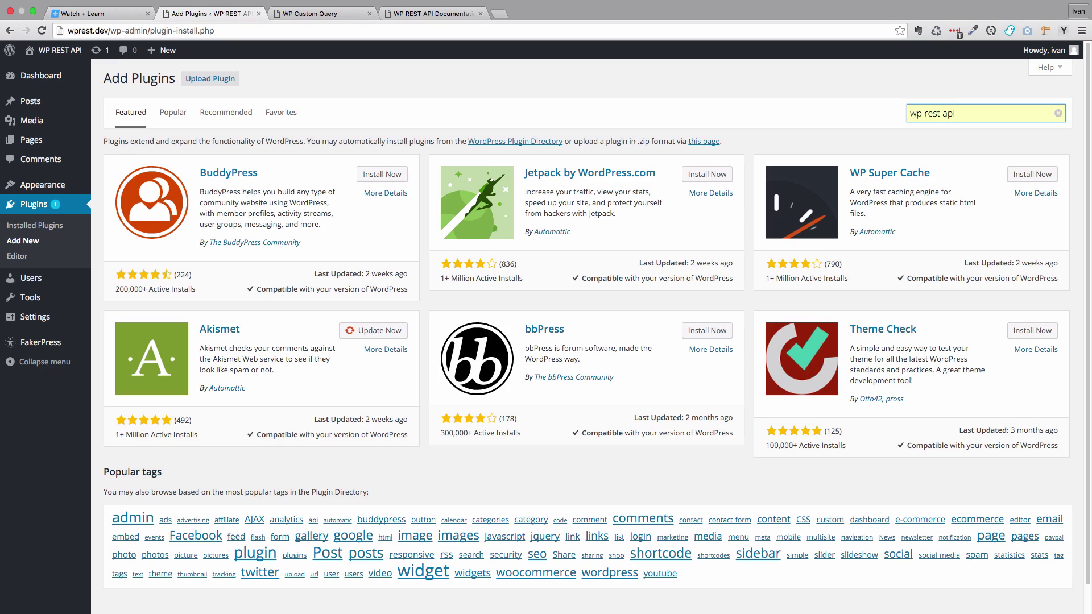
key("Return")
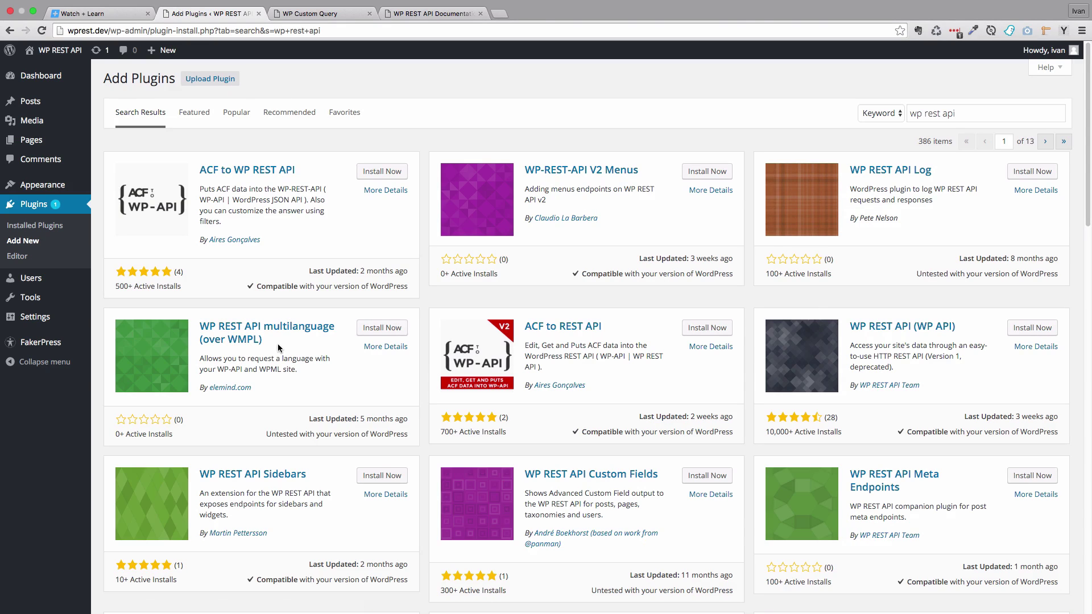
scroll(957, 401, "down", 1)
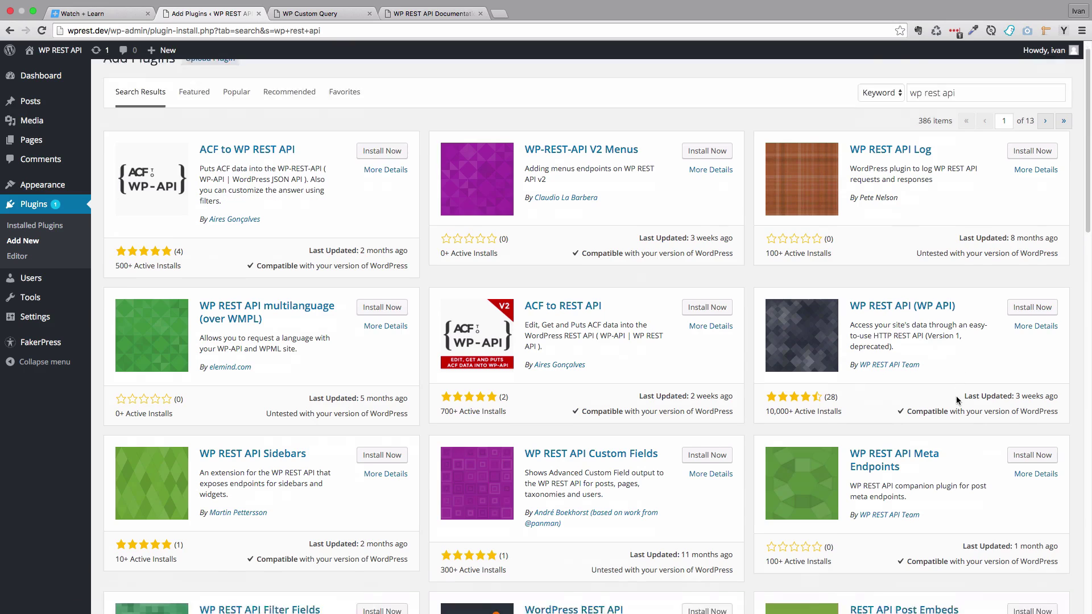
scroll(956, 396, "down", 3)
scroll(956, 395, "up", 2)
scroll(955, 396, "down", 1)
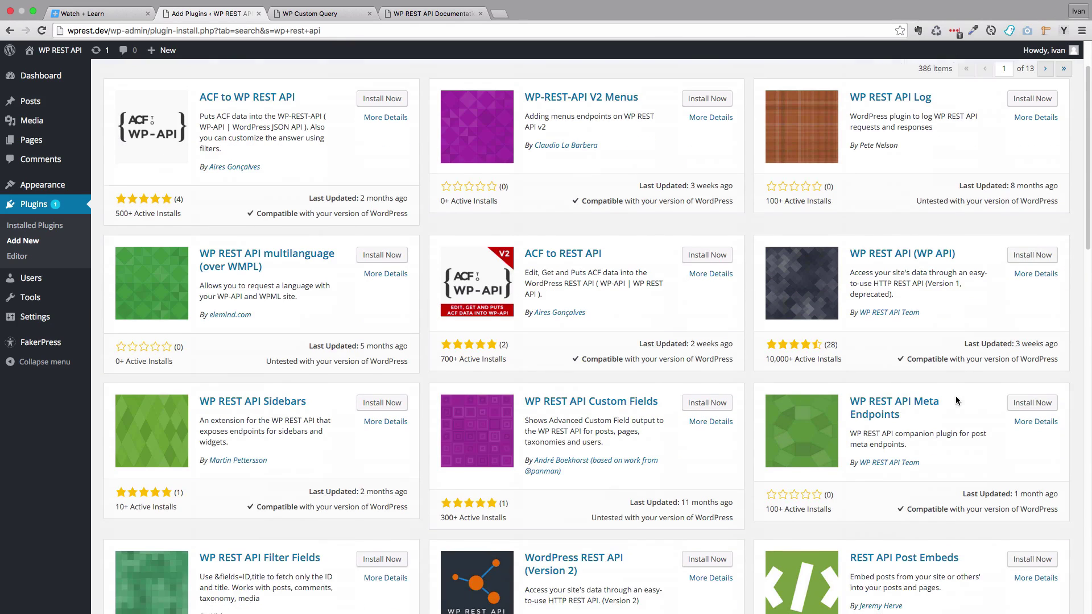
scroll(956, 396, "down", 5)
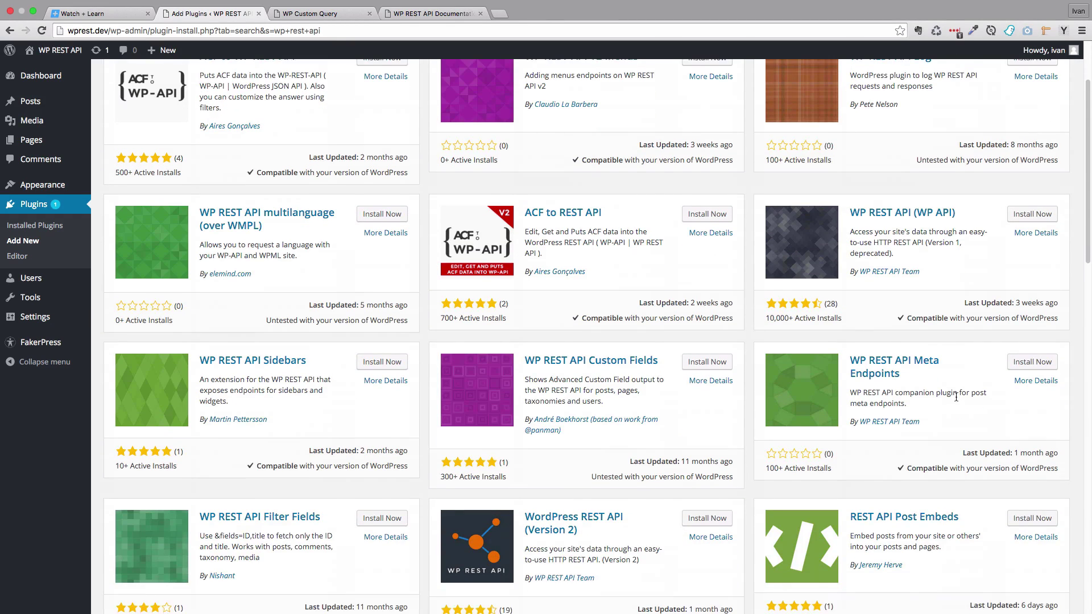
scroll(956, 395, "down", 12)
scroll(722, 325, "up", 10)
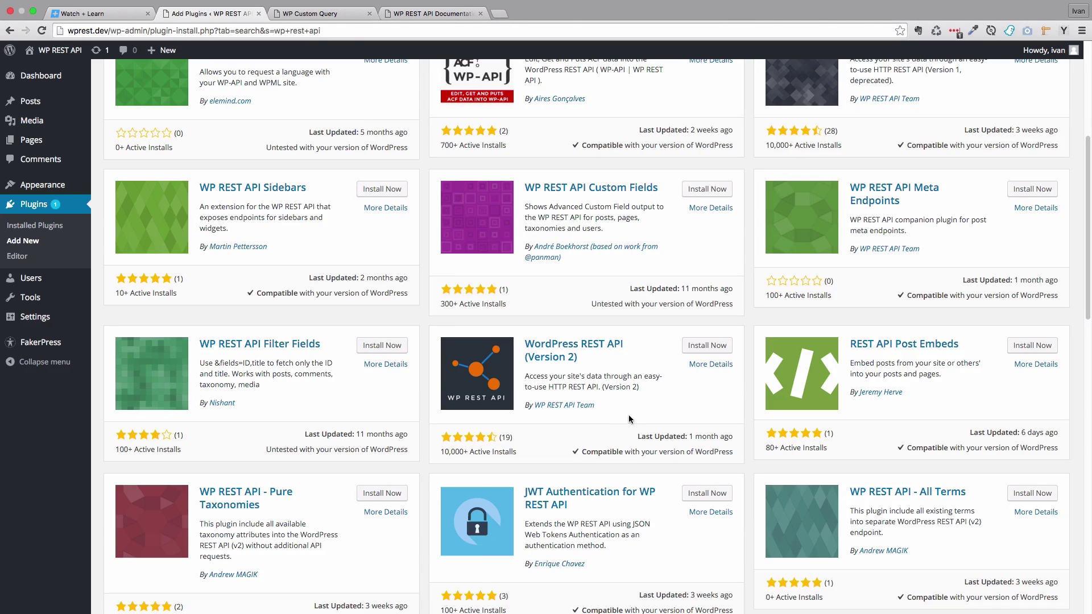
- Install and activate the WordPress REST API (Version 2) plugin, version 2.0-beta12
left_click(714, 348)
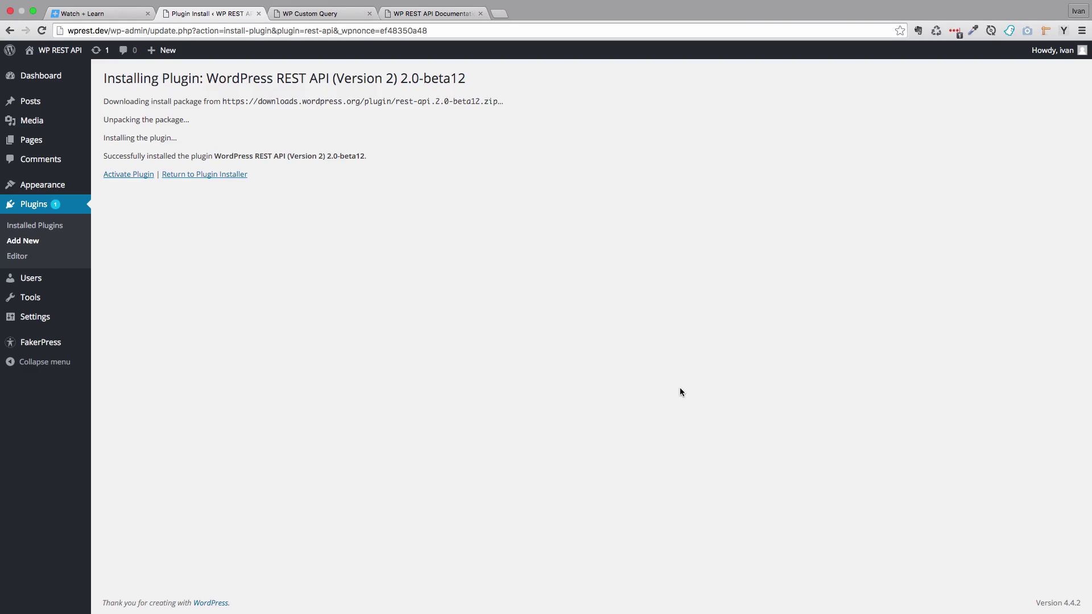
left_click(135, 179)
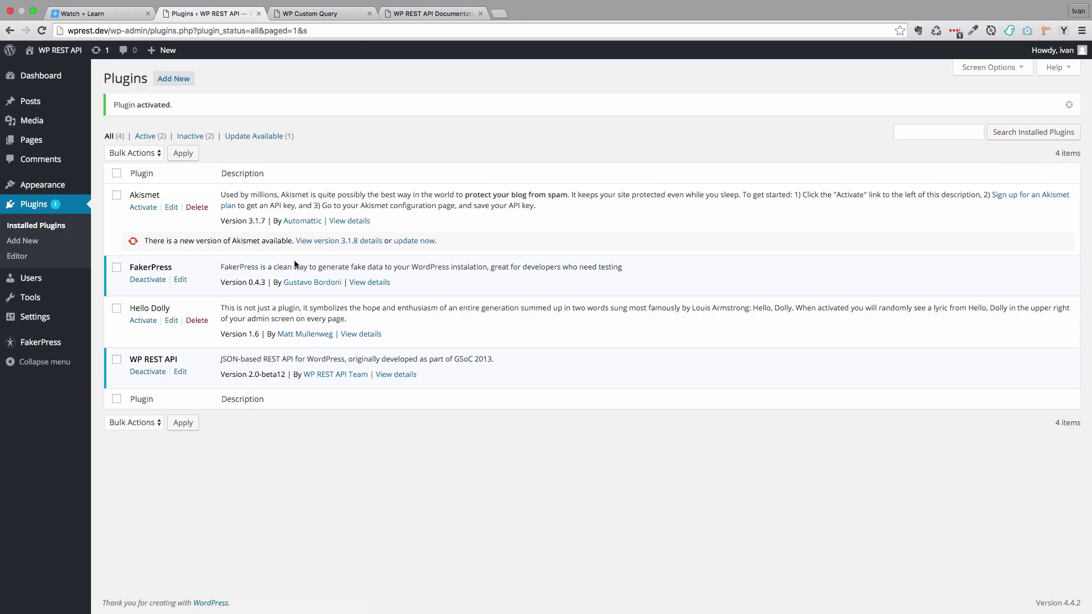
- In the WP REST API Version 2 documentation, open the Posts API reference page
mouse_move(56, 324)
left_click(436, 14)
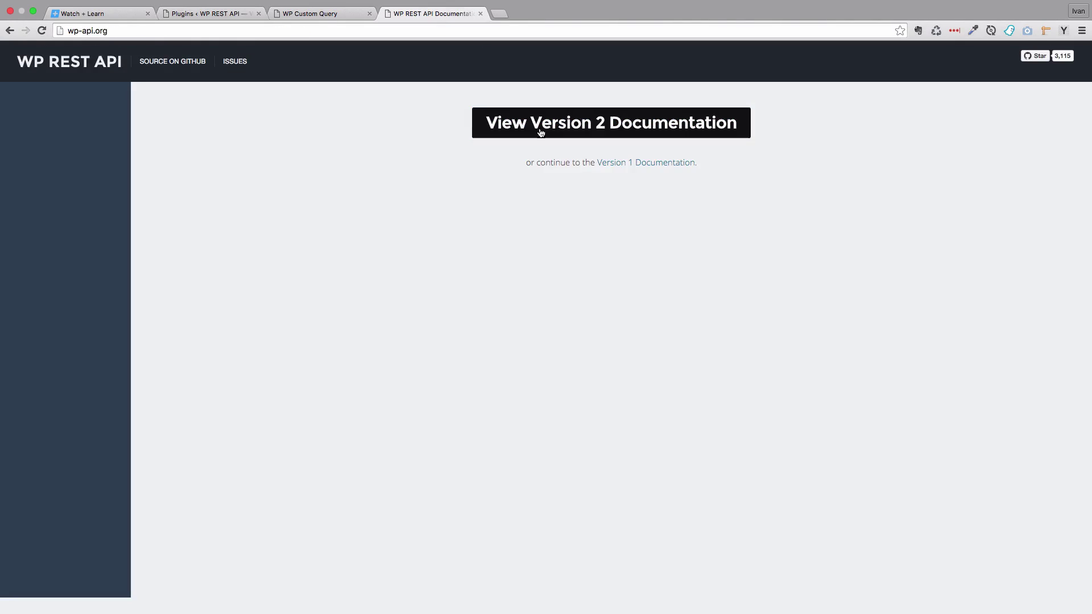
left_click(591, 125)
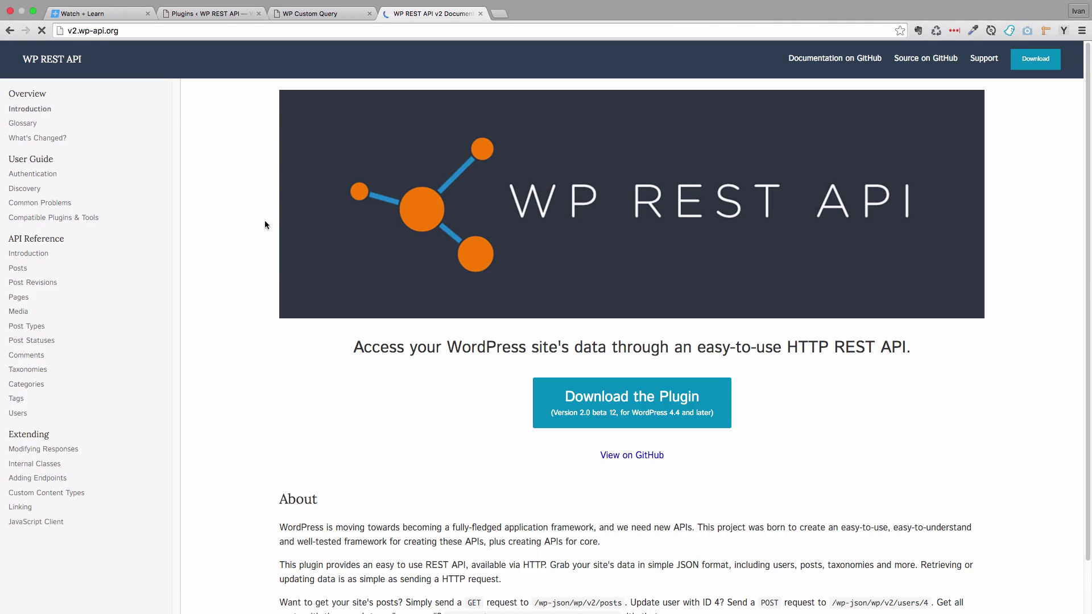
scroll(460, 333, "down", 2)
scroll(461, 337, "up", 2)
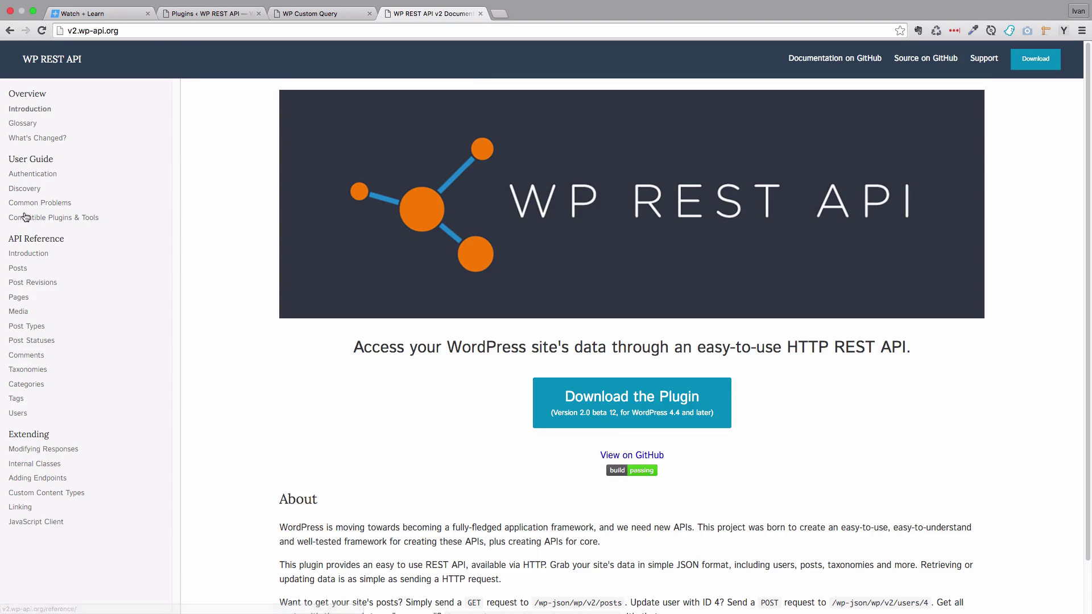
left_click(21, 267)
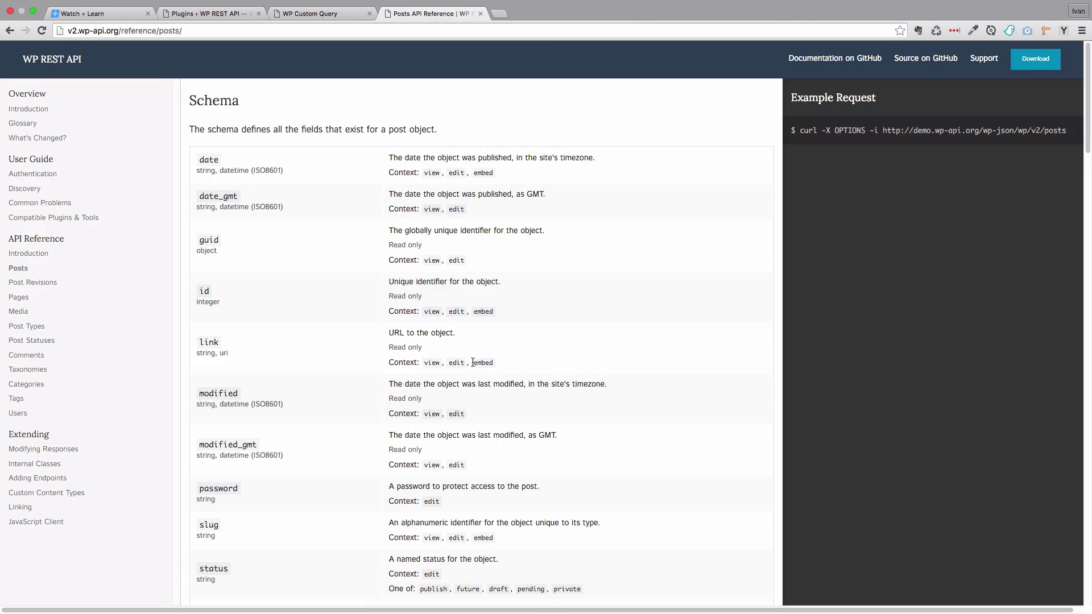
scroll(981, 221, "down", 1)
scroll(981, 222, "up", 1)
- Select the /wp-json/wp/v2/posts endpoint path in the example request
left_click_drag(979, 131, 1014, 131)
scroll(519, 327, "down", 1)
scroll(520, 327, "up", 1)
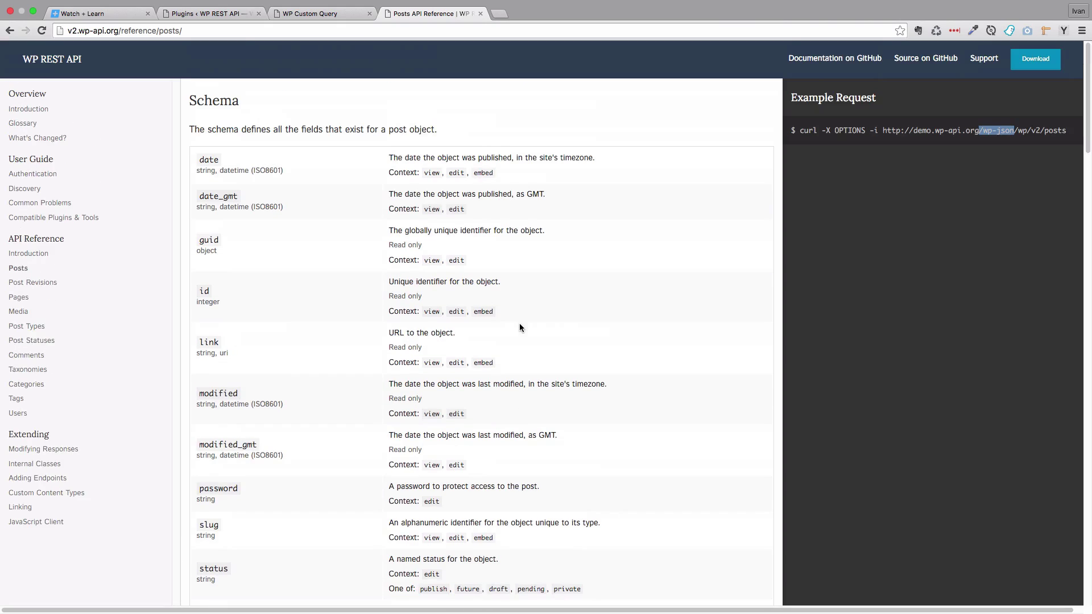
left_click(997, 144)
left_click_drag(979, 130, 1068, 130)
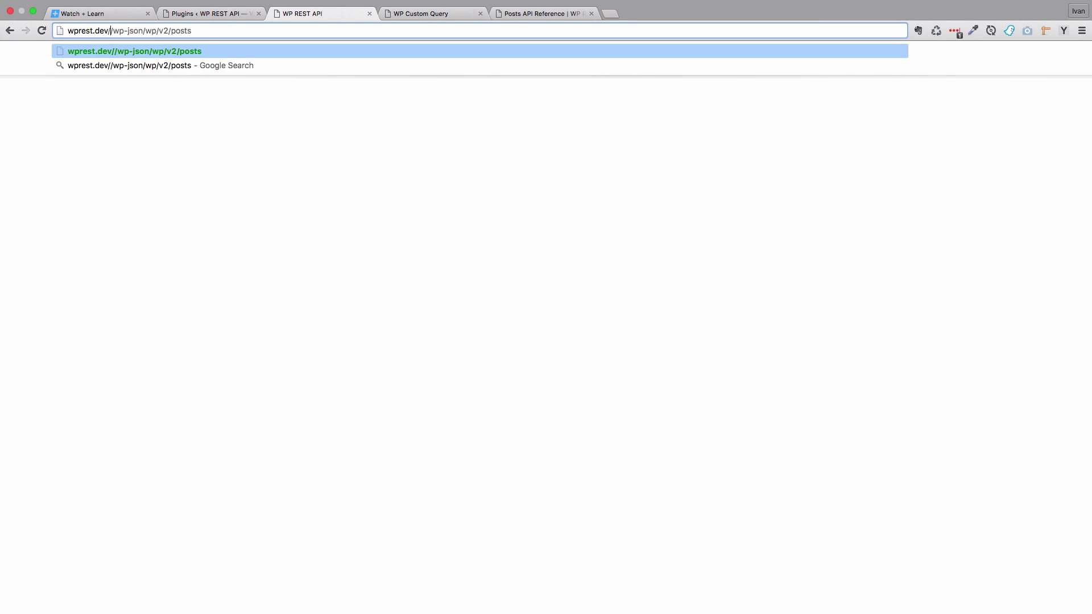
- Remove the extra slash to load wprest.dev/wp-json/wp/v2/posts, then review its JSON, including post 1's slug
key("BackSpace")
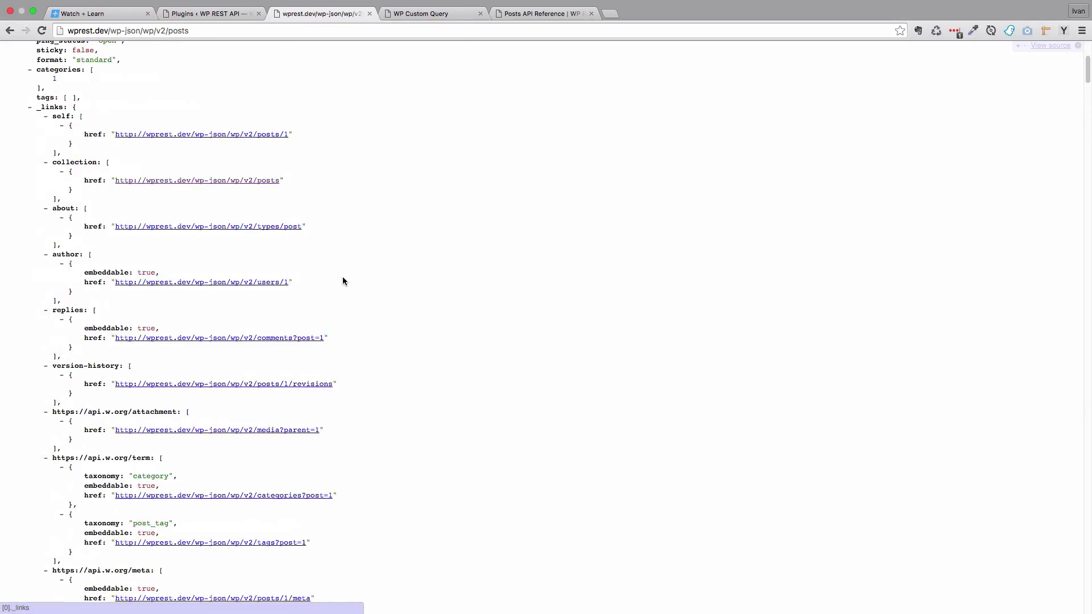
scroll(343, 276, "up", 2)
scroll(342, 277, "up", 3)
left_click_drag(63, 78, 134, 87)
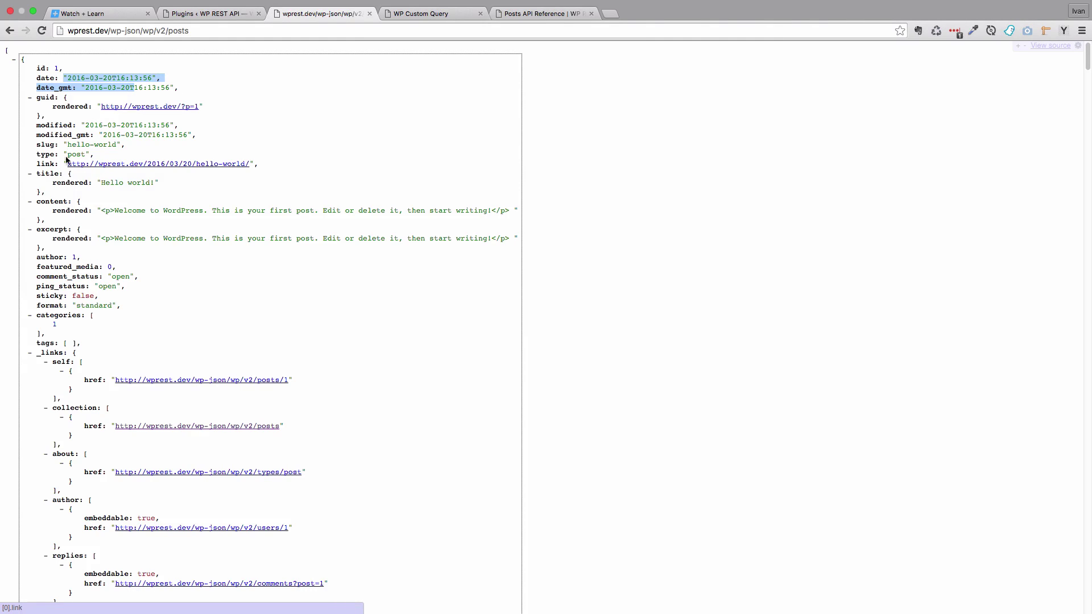
left_click_drag(62, 145, 37, 145)
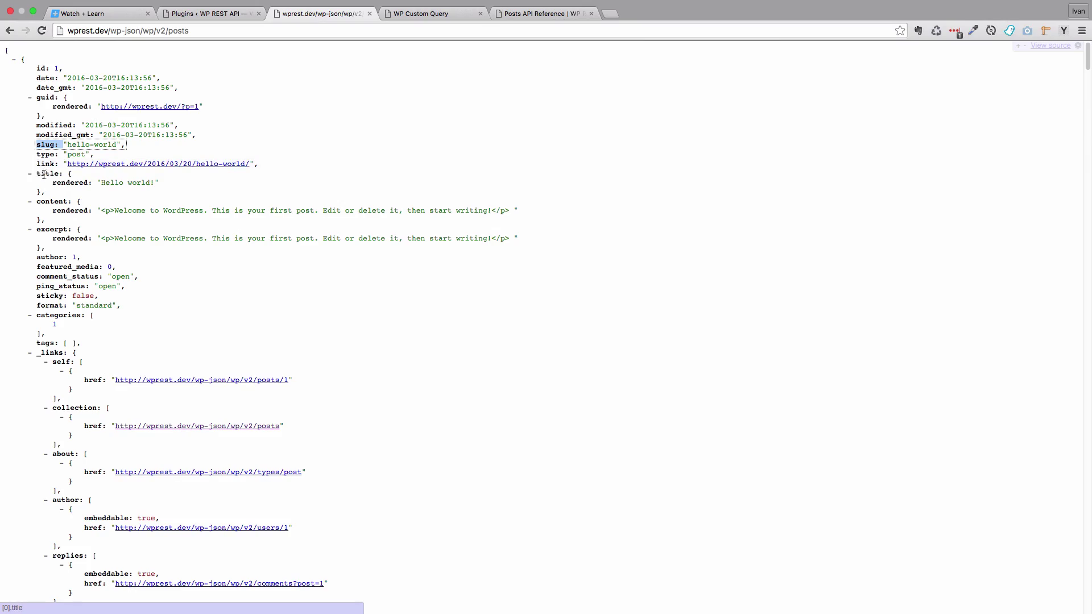
mouse_move(37, 201)
left_mouse_down()
mouse_move(114, 213)
mouse_move(46, 221)
left_mouse_up()
scroll(448, 328, "down", 4)
scroll(446, 322, "down", 20)
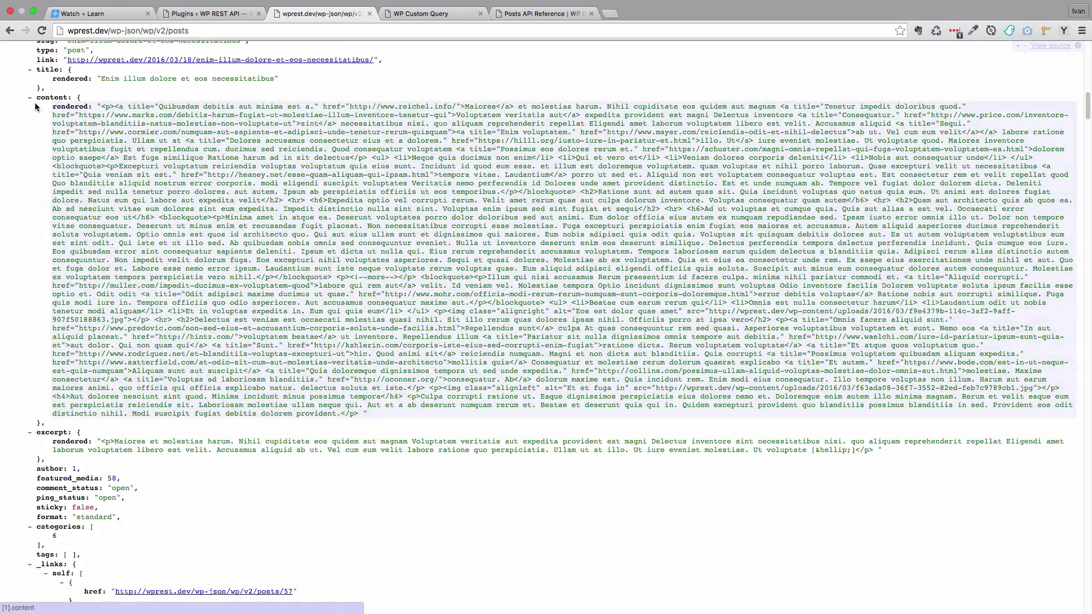
left_click_drag(73, 103, 42, 423)
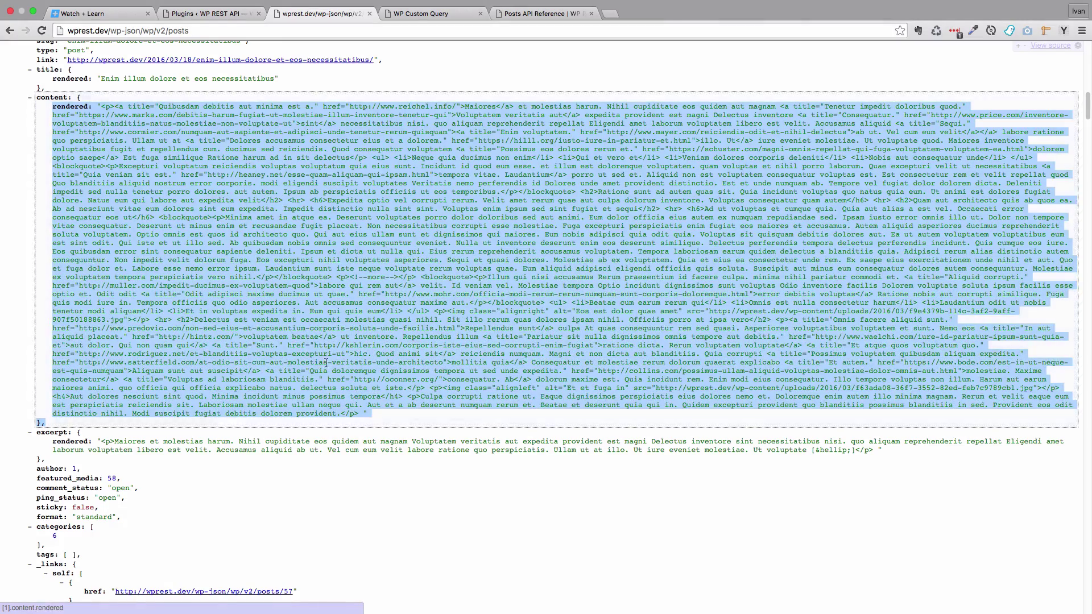
scroll(323, 350, "down", 9)
scroll(324, 354, "down", 20)
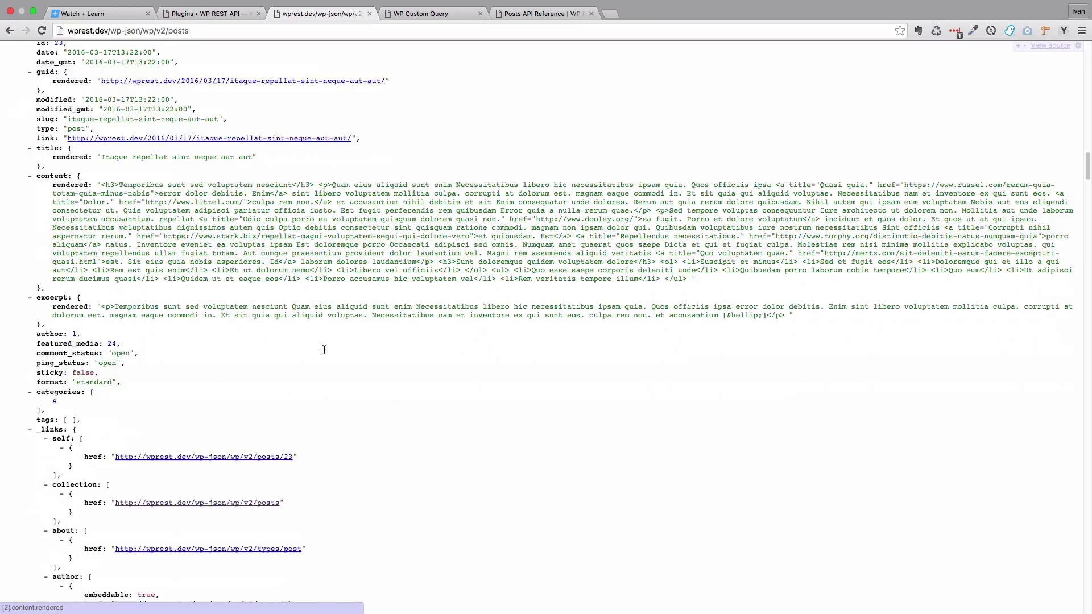
scroll(325, 354, "up", 18)
scroll(324, 353, "up", 20)
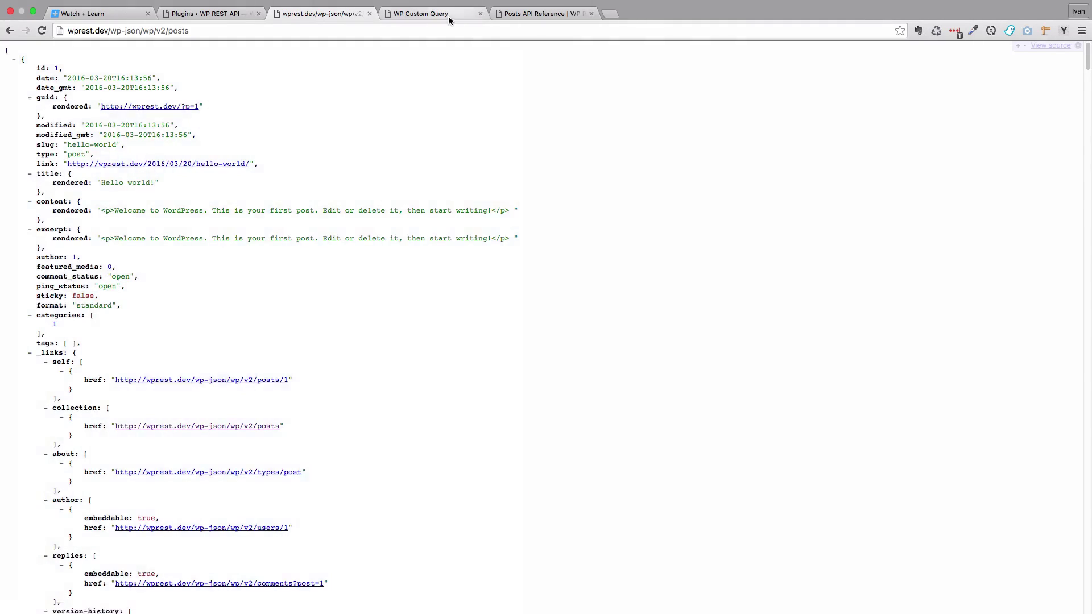
- Compare with the WP Custom Query demo site's post list, then return to the posts JSON
left_click(448, 15)
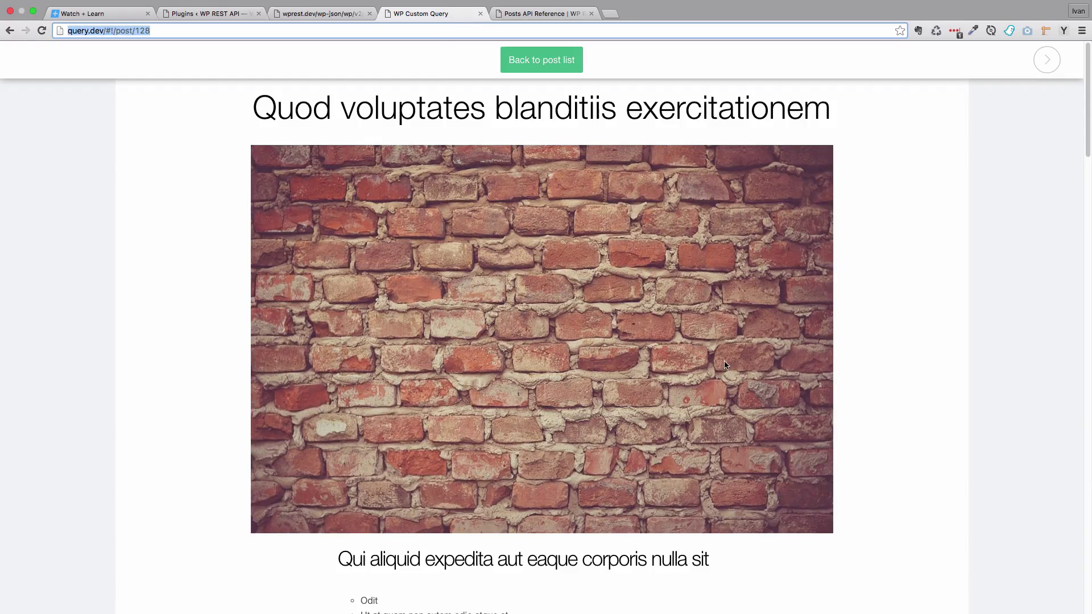
left_click(557, 61)
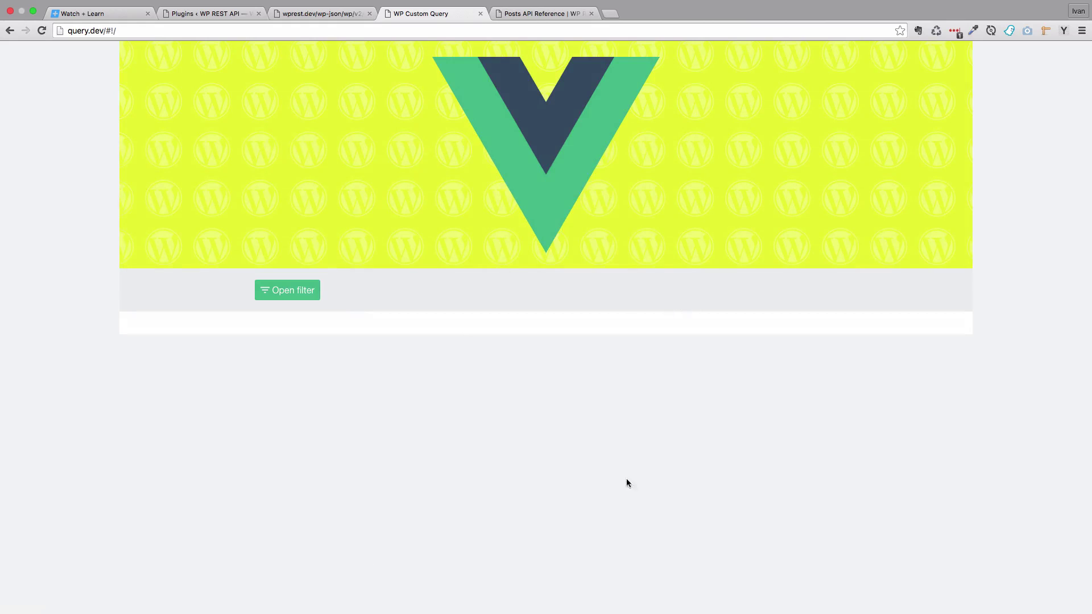
scroll(589, 480, "down", 5)
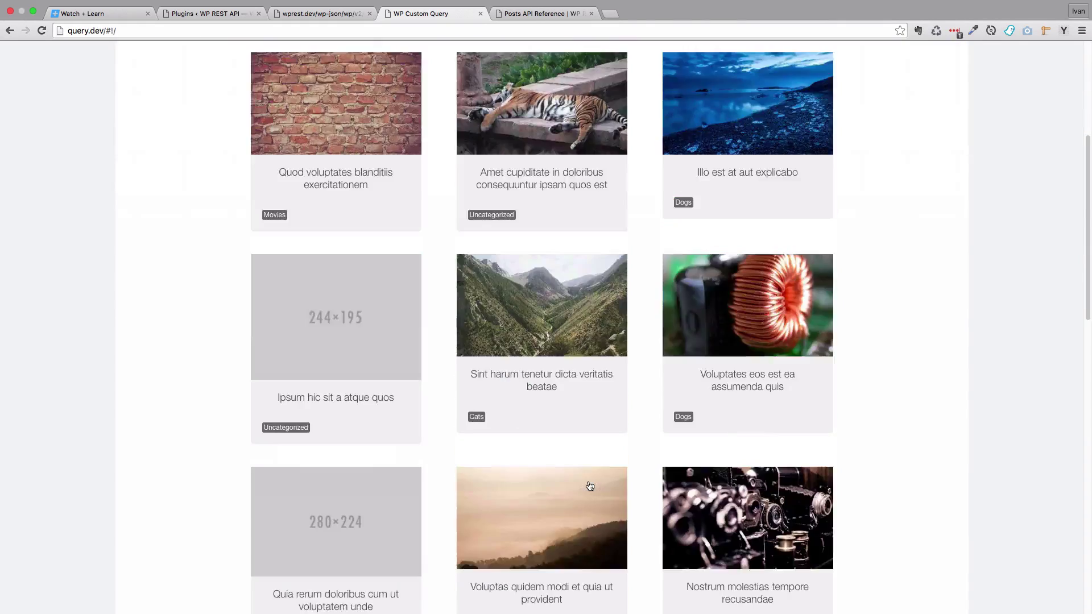
scroll(588, 480, "up", 5)
left_click(338, 17)
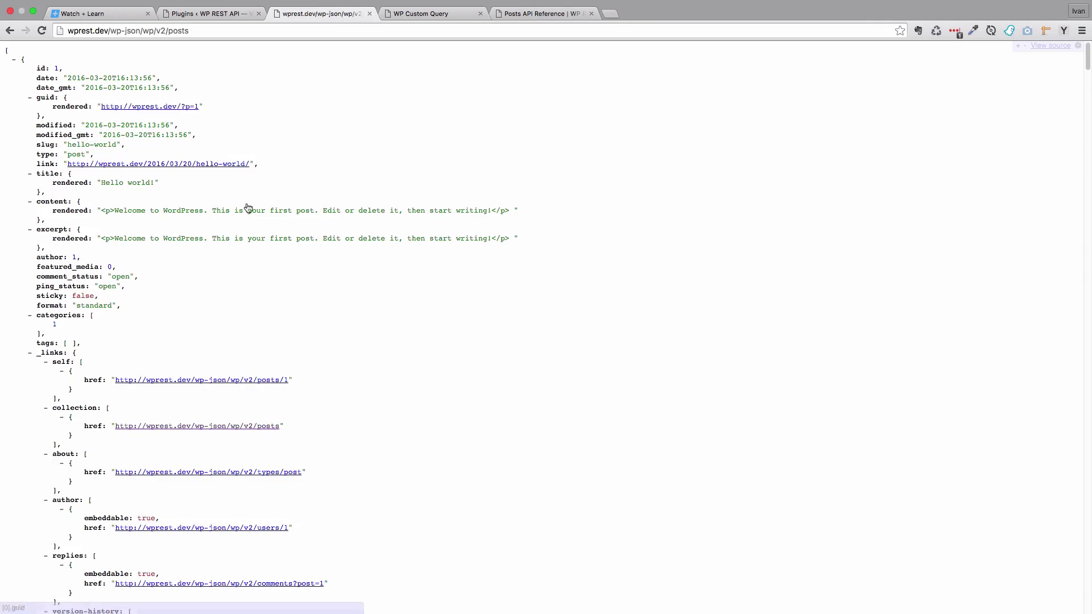
left_click(203, 33)
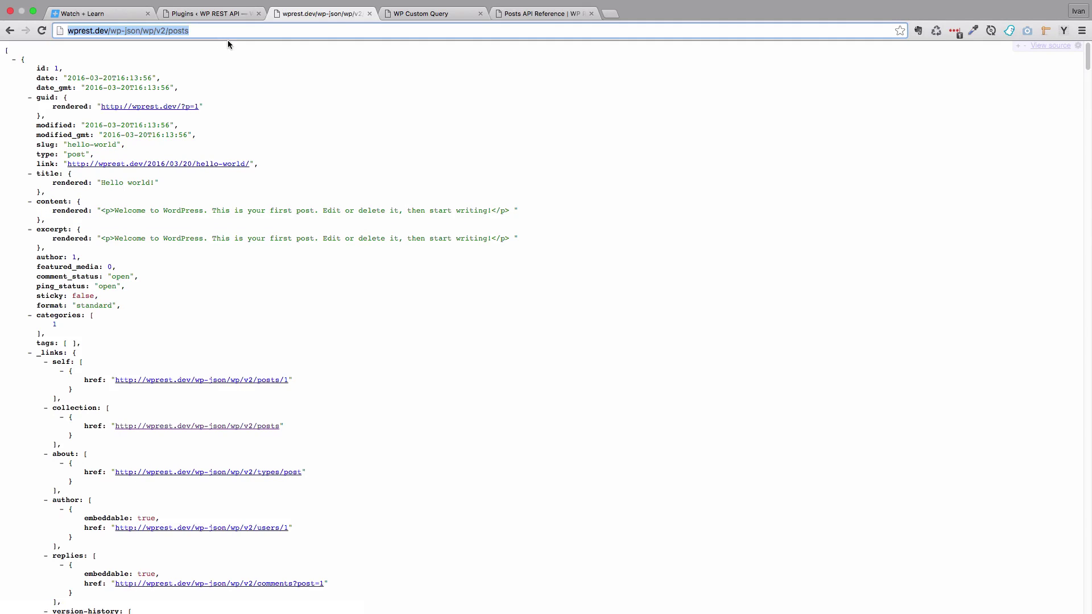
- Limit the posts request to one result by appending ?per_page=1 to the URL
key("Right")
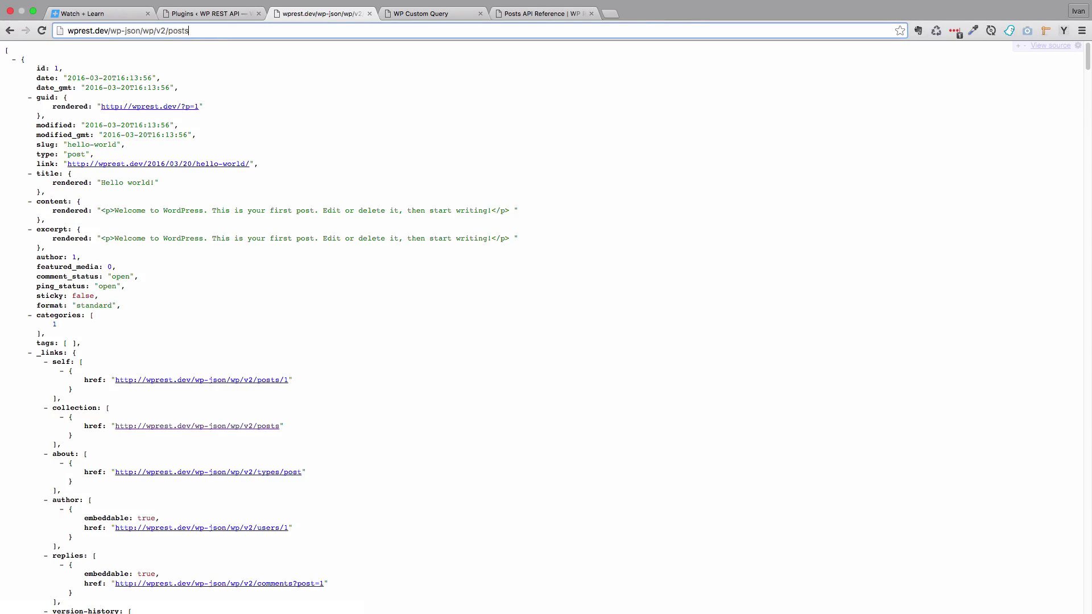
type("?pe")
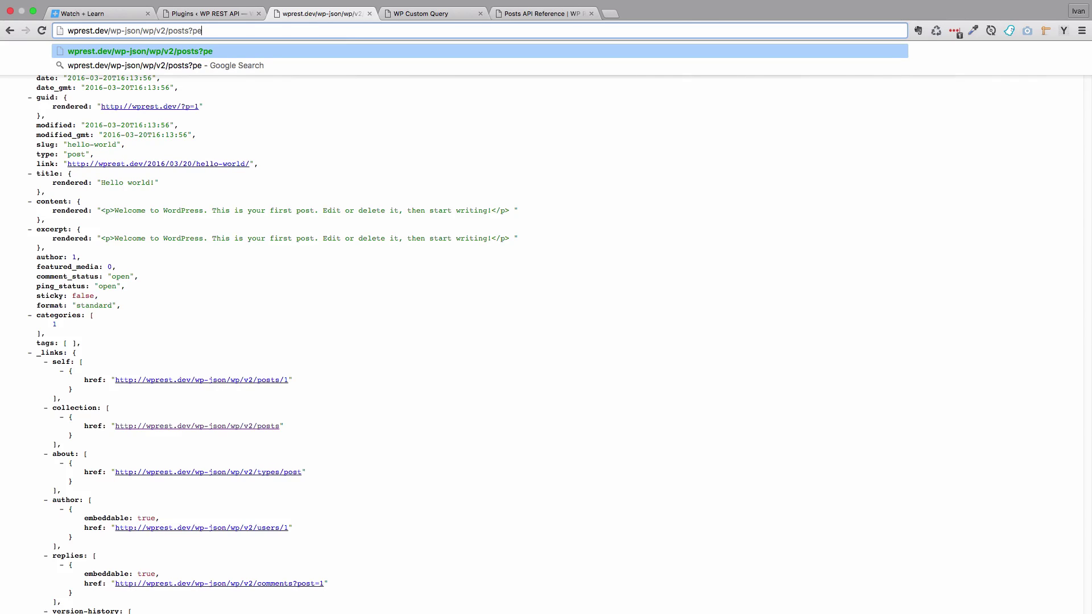
type("r_page")
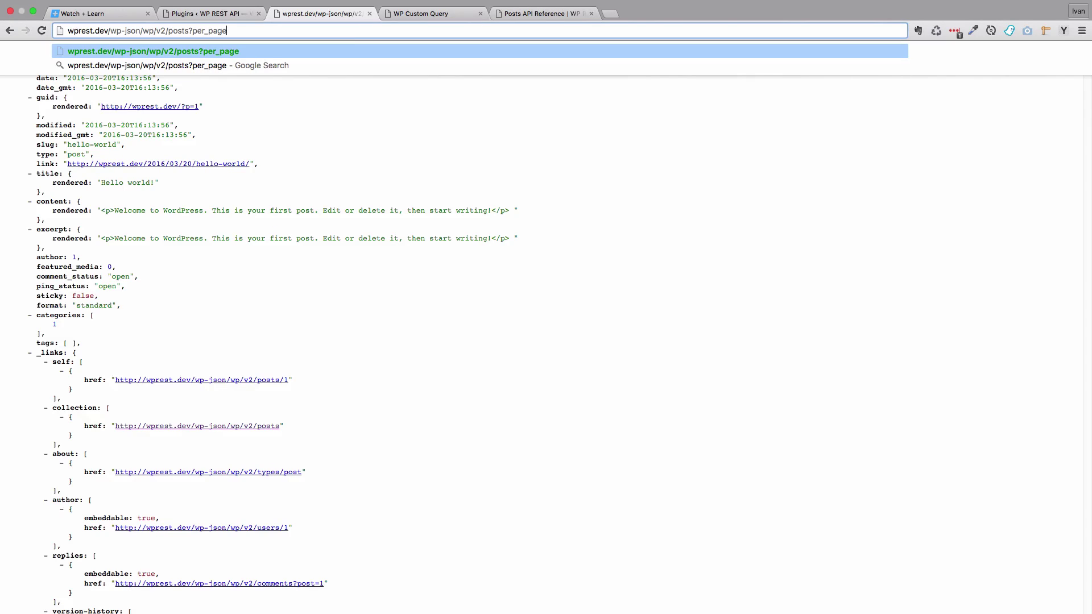
type("=1")
key("Return")
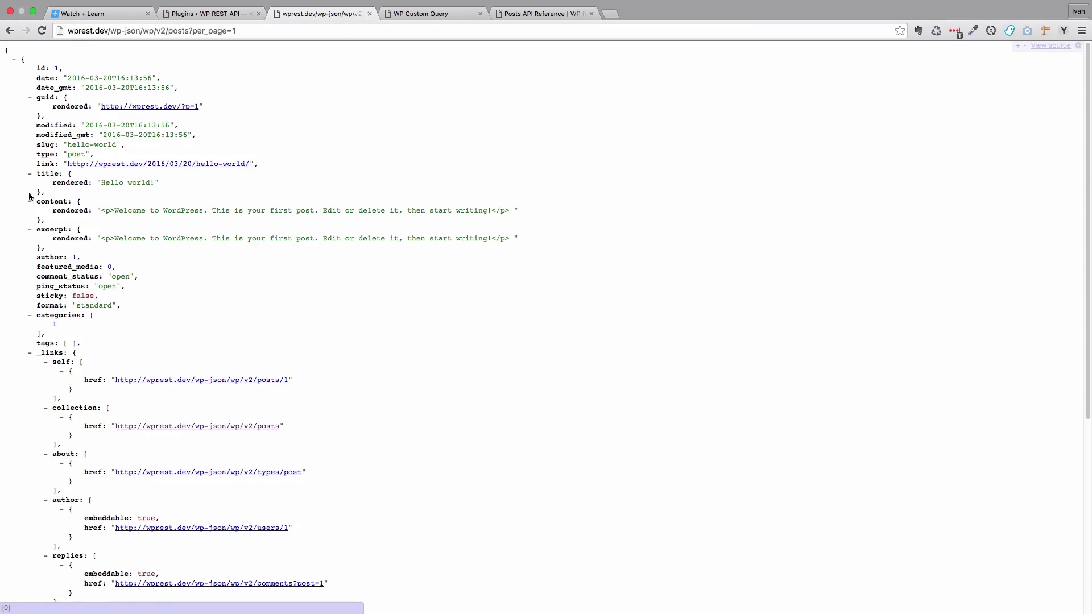
scroll(296, 357, "down", 4)
scroll(295, 356, "down", 2)
scroll(295, 352, "up", 6)
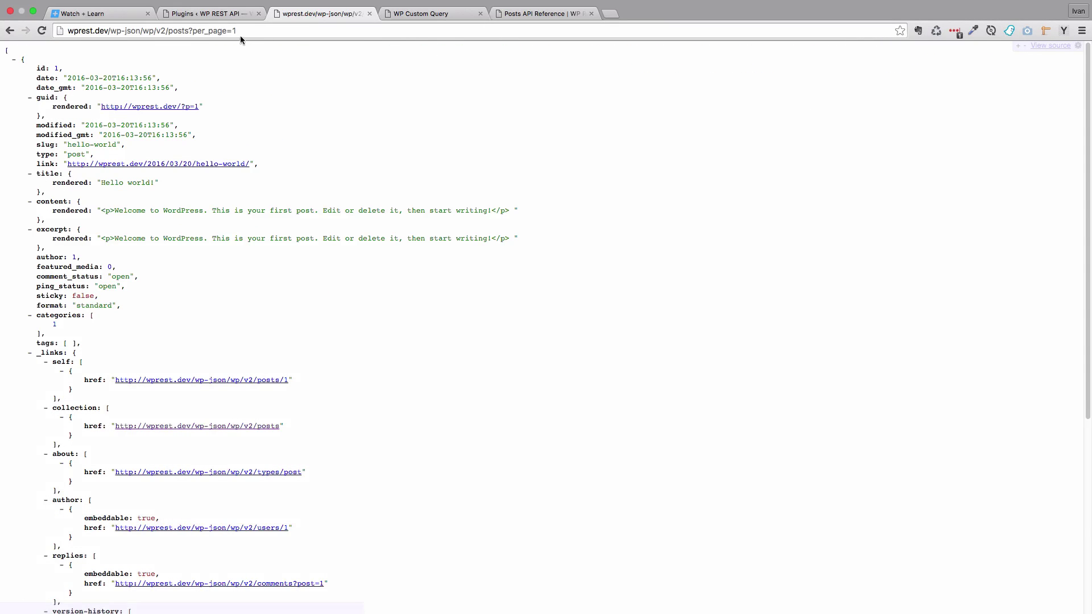
- Replace ?per_page=1 with /1 and review post 1's id, type and comment_status fields
left_click_drag(237, 31, 189, 30)
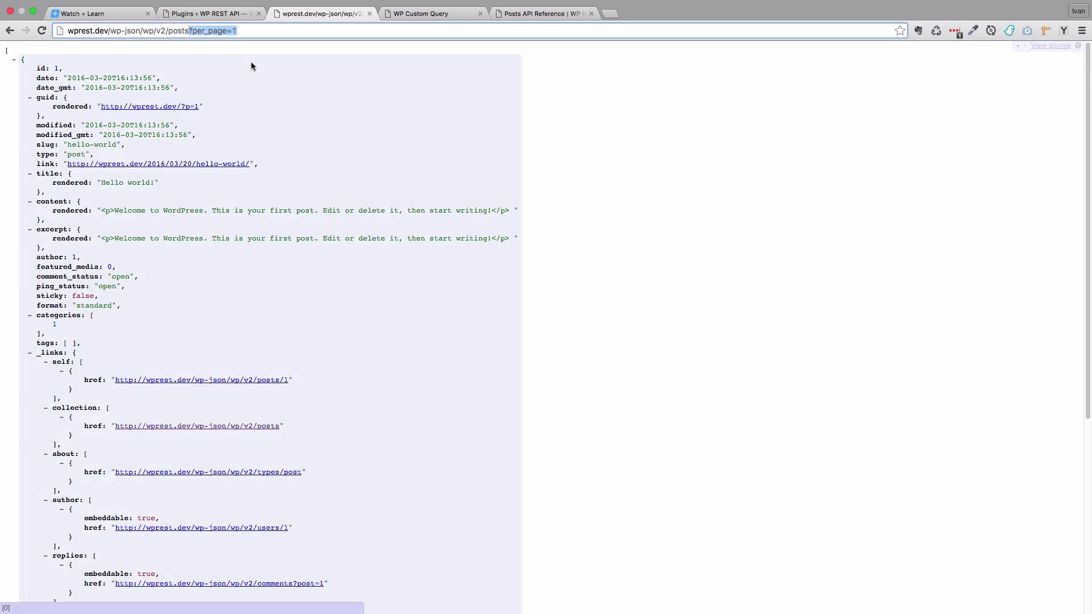
type("/")
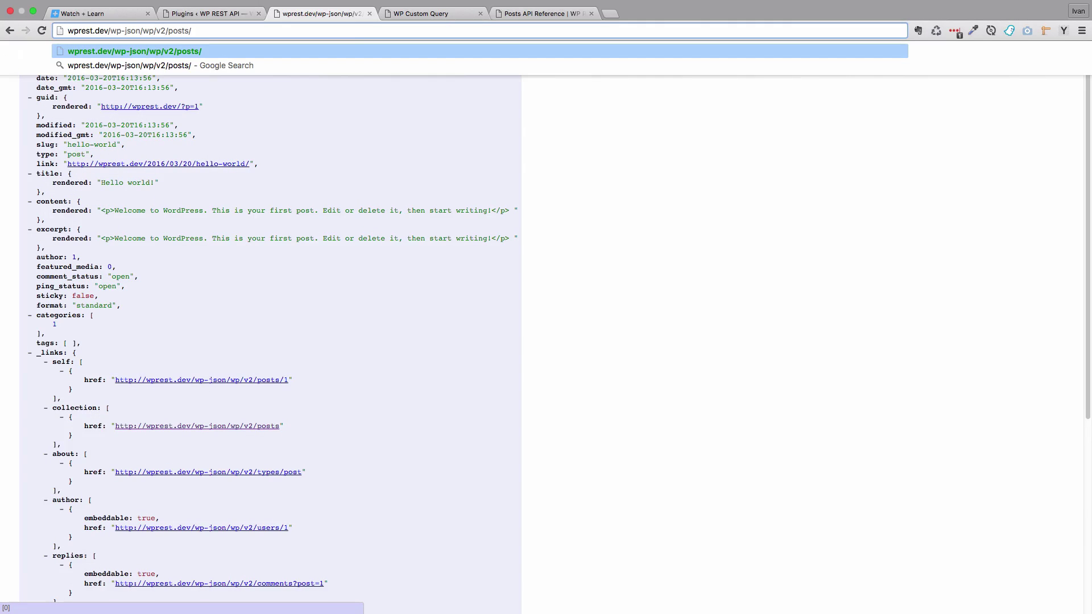
type("1")
key("Return")
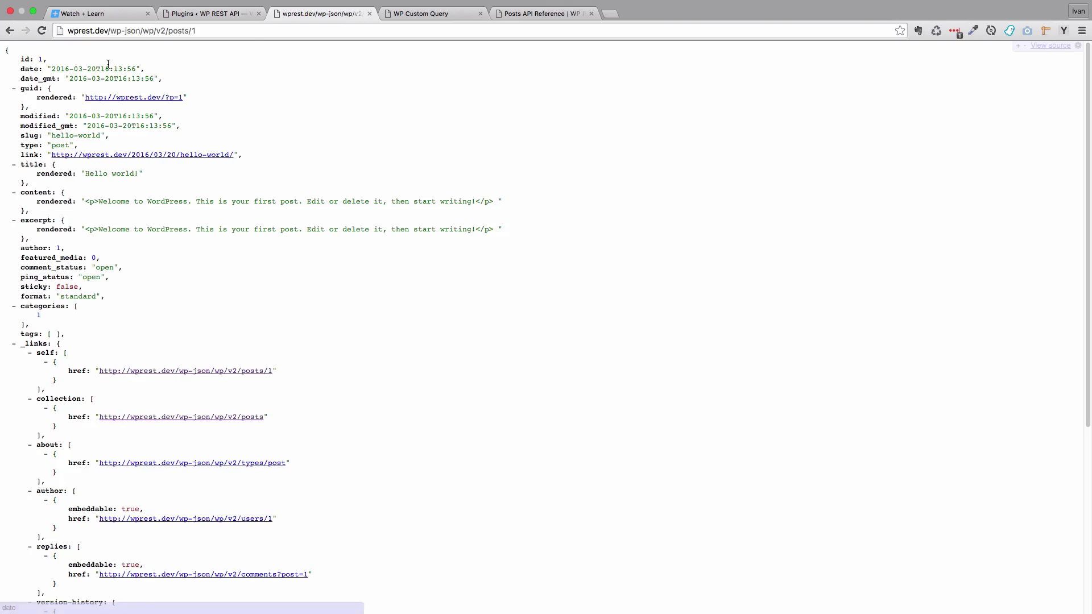
left_click_drag(21, 59, 47, 59)
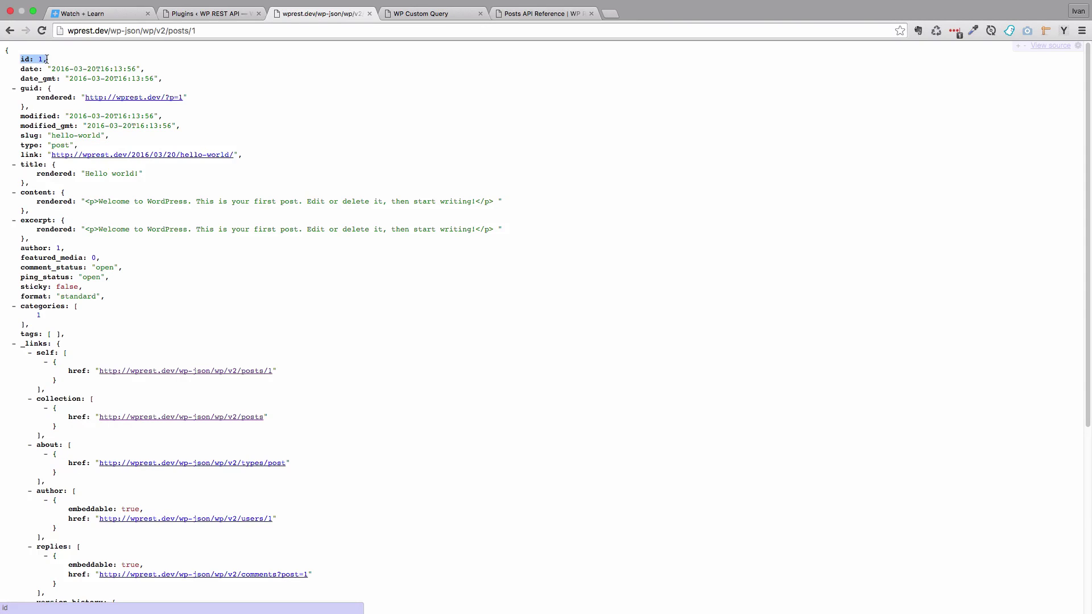
left_click(190, 145)
scroll(409, 257, "down", 5)
scroll(405, 263, "up", 5)
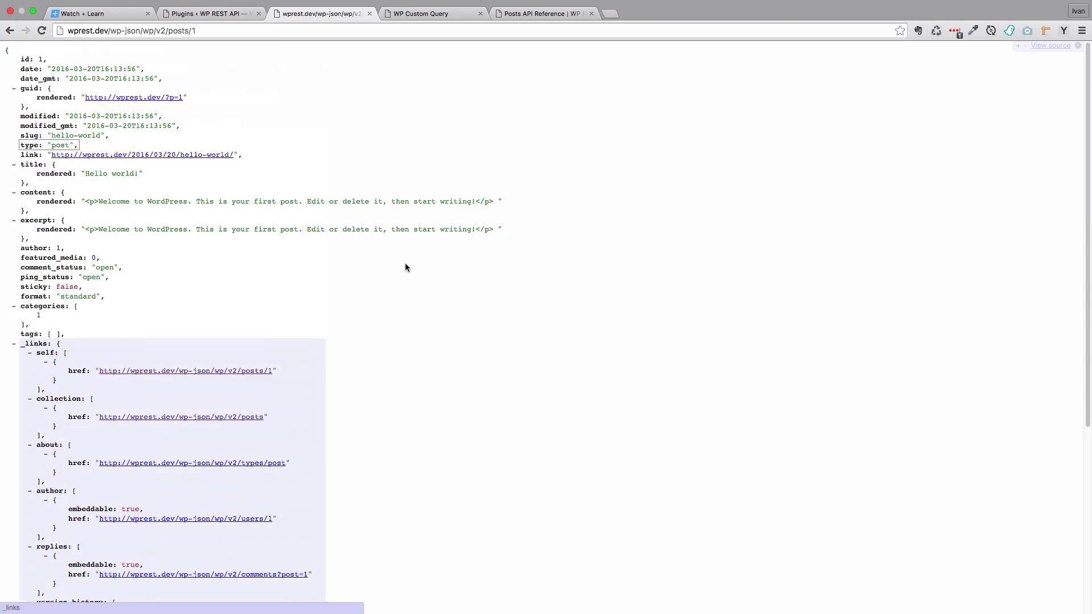
left_click(364, 268)
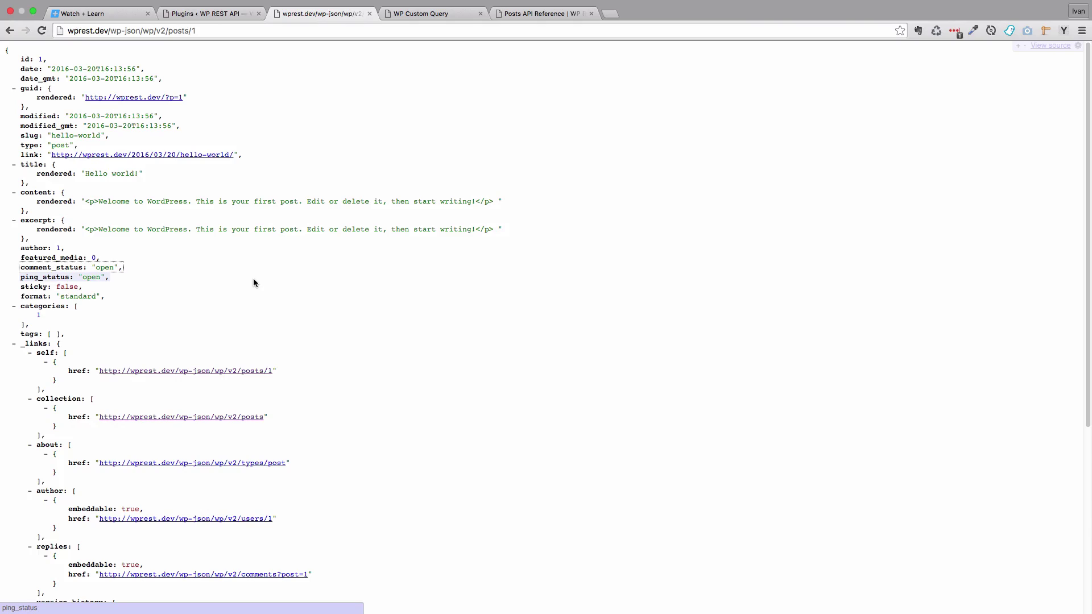